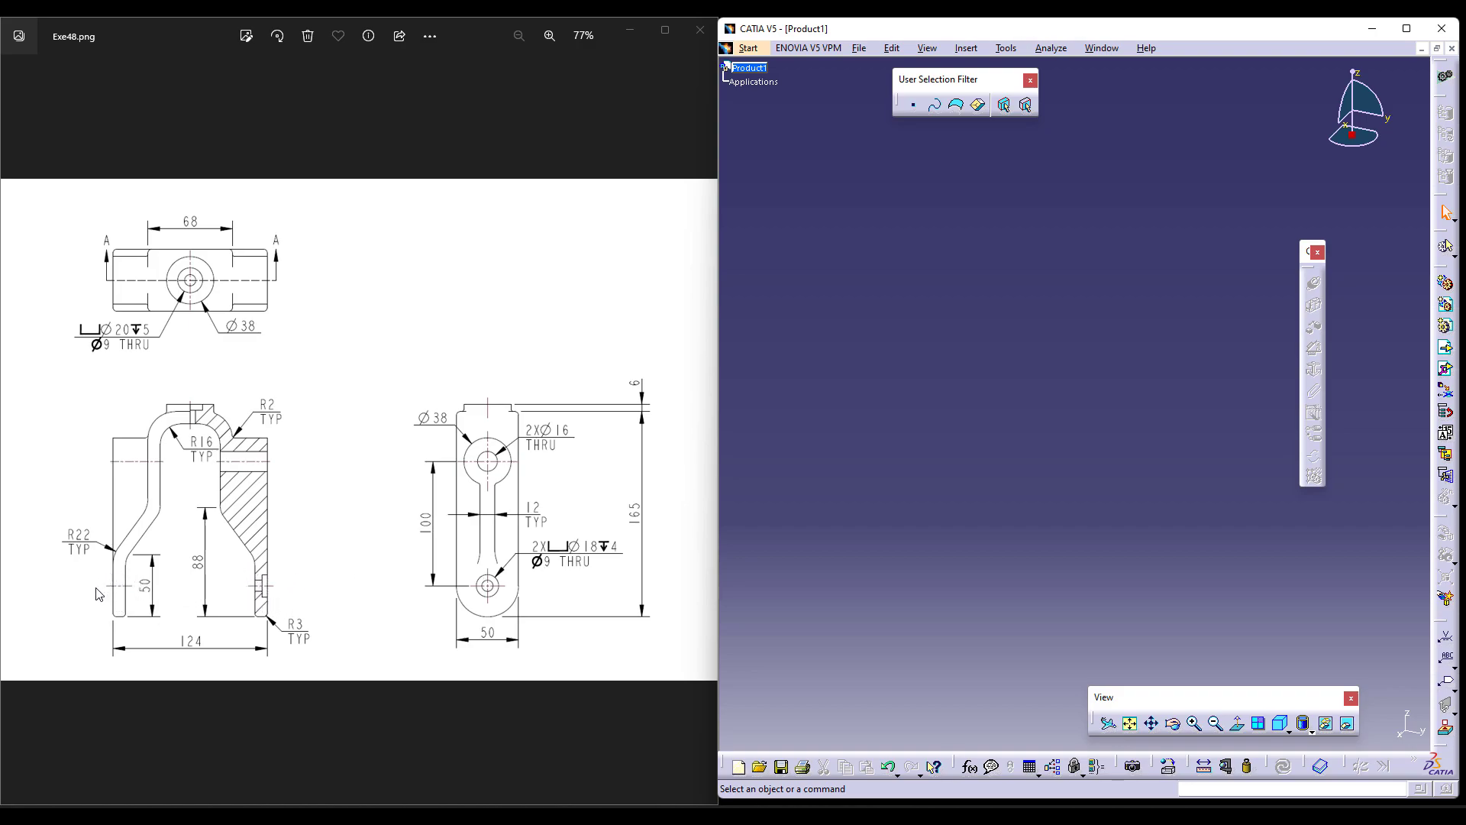
# Step: Create a new part in the Part Design workbench
pyautogui.moveTo(855, 521); pyautogui.dragTo(861, 519, button='middle')
pyautogui.click(748, 47)
pyautogui.moveTo(776, 92)
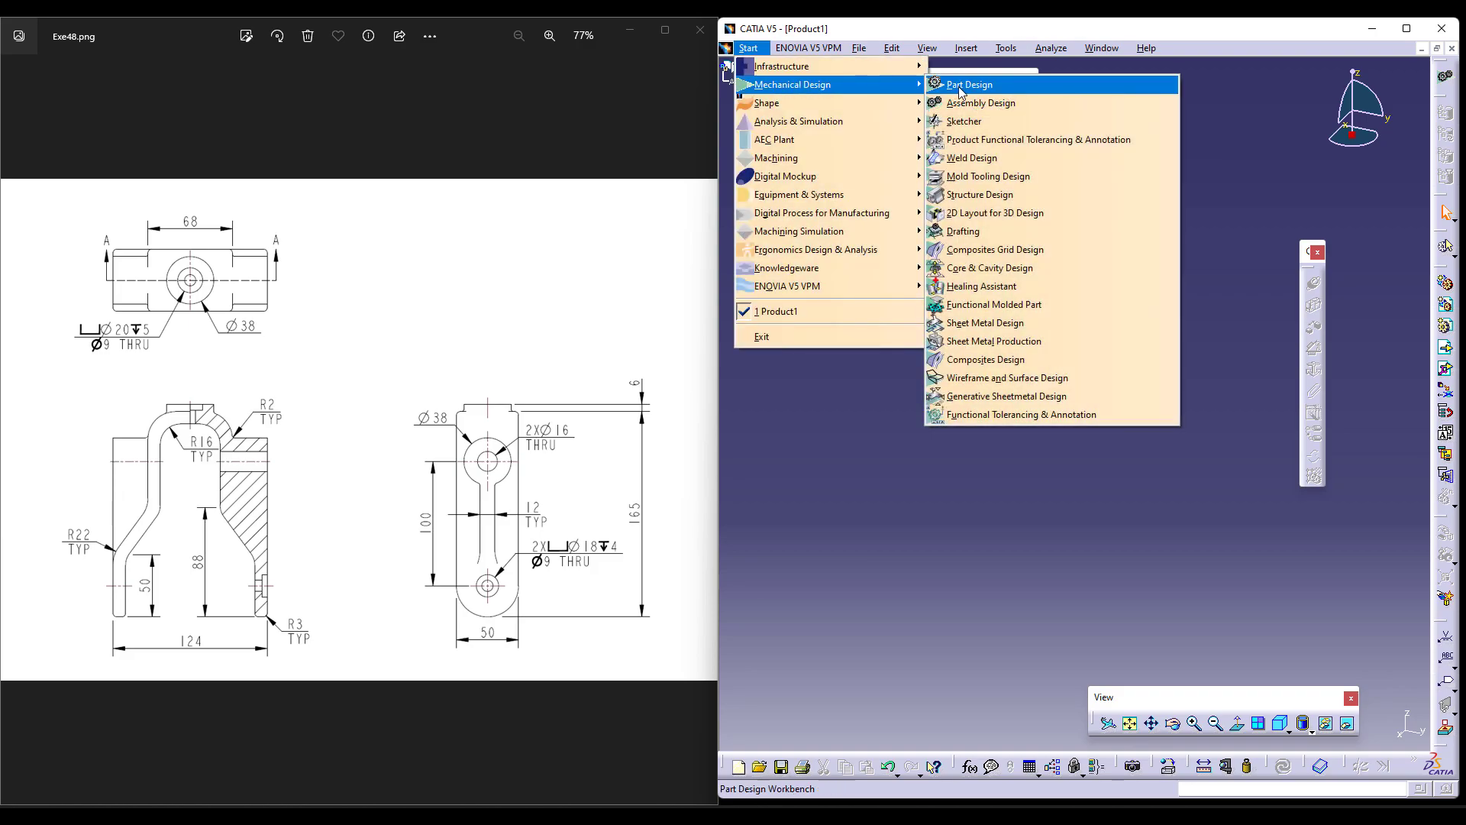
pyautogui.click(969, 84)
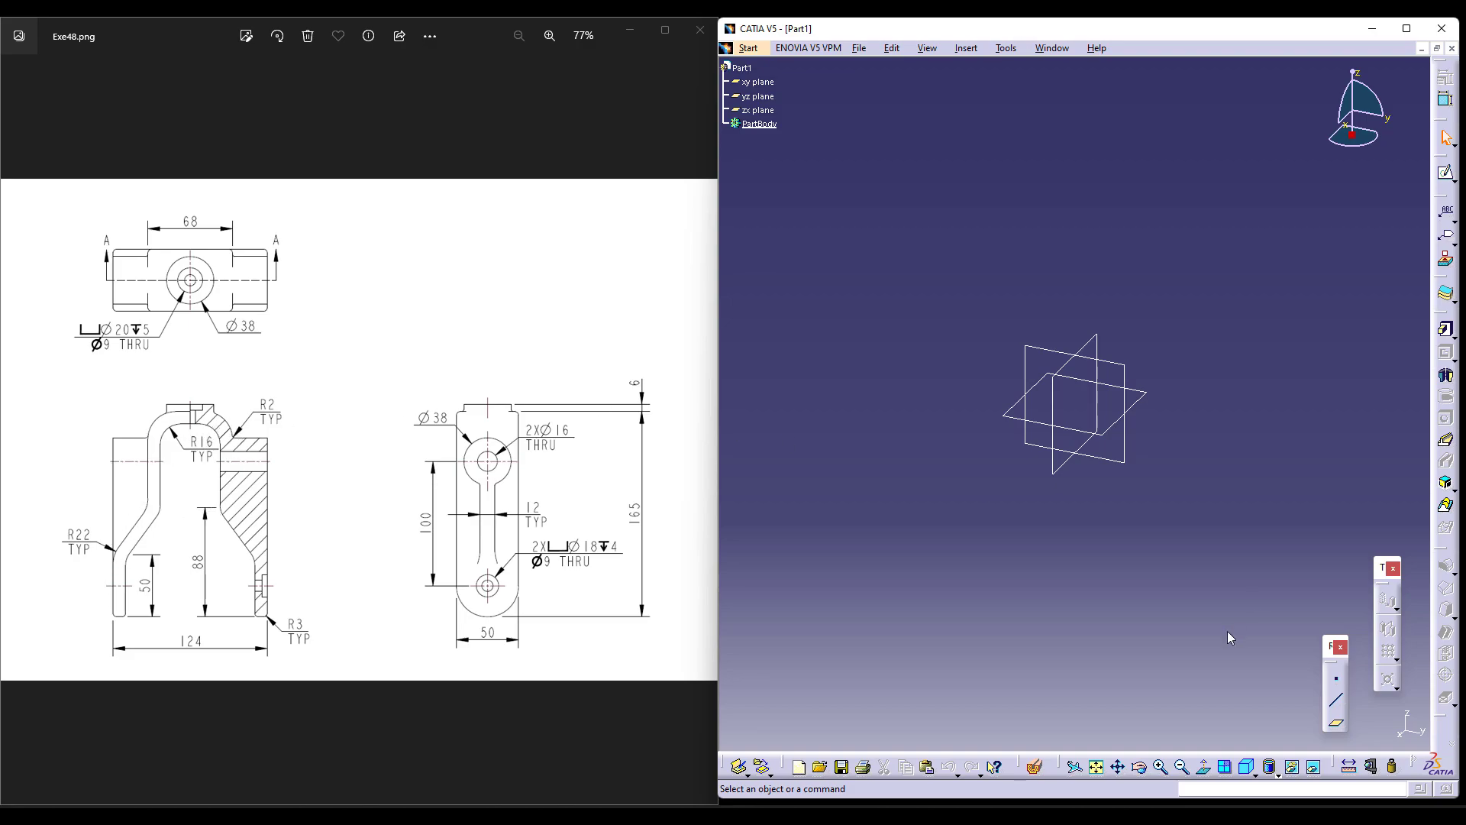
# Step: Start a Pad and open a new sketch for its profile on the yz plane
pyautogui.click(1442, 331)
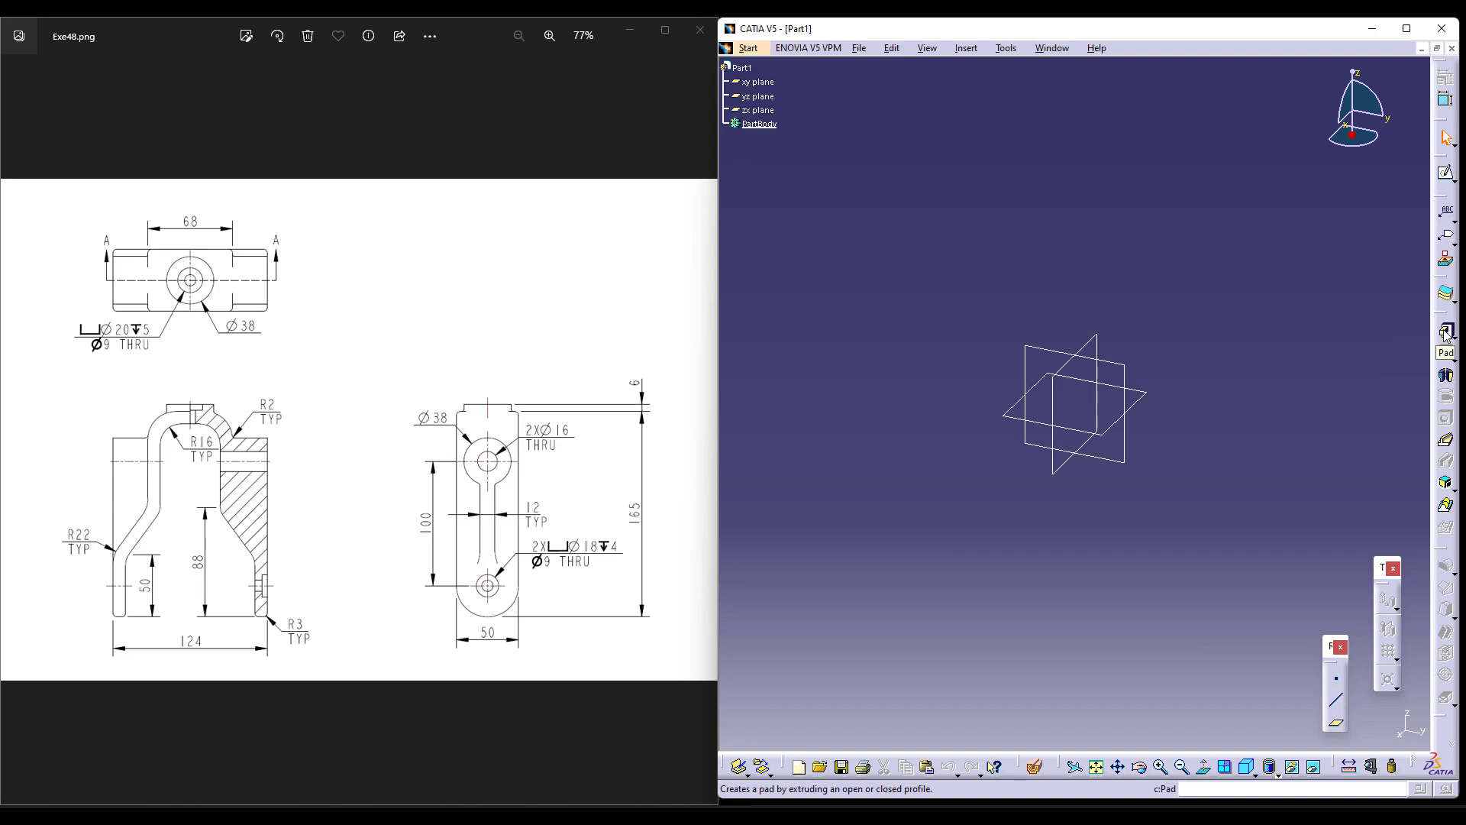
pyautogui.click(1382, 289)
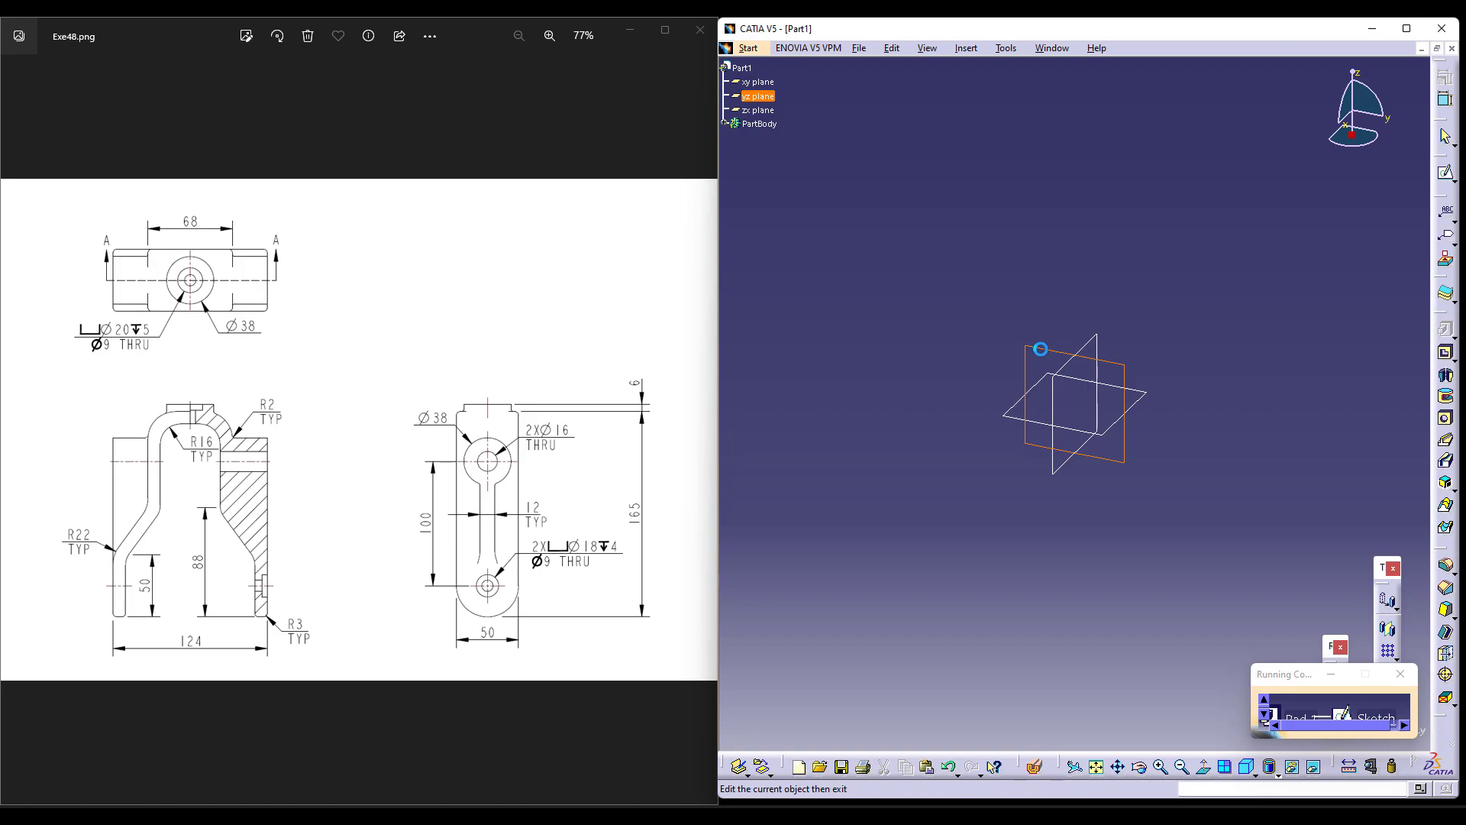
pyautogui.click(1040, 349)
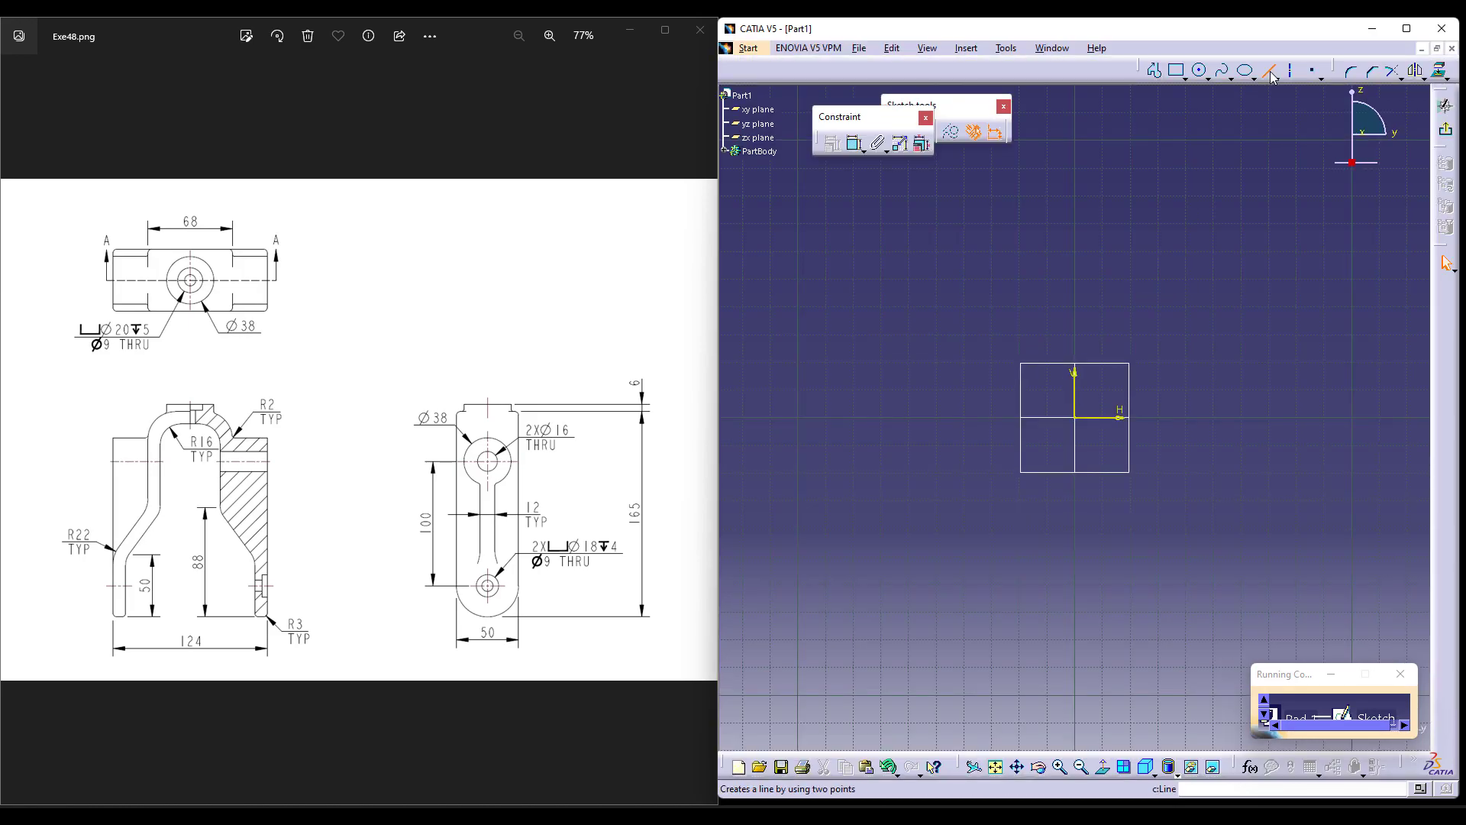
# Step: Draw a vertical line below the horizontal axis, on the negative side of the vertical axis
pyautogui.click(1270, 71)
pyautogui.click(989, 570)
pyautogui.click(989, 497)
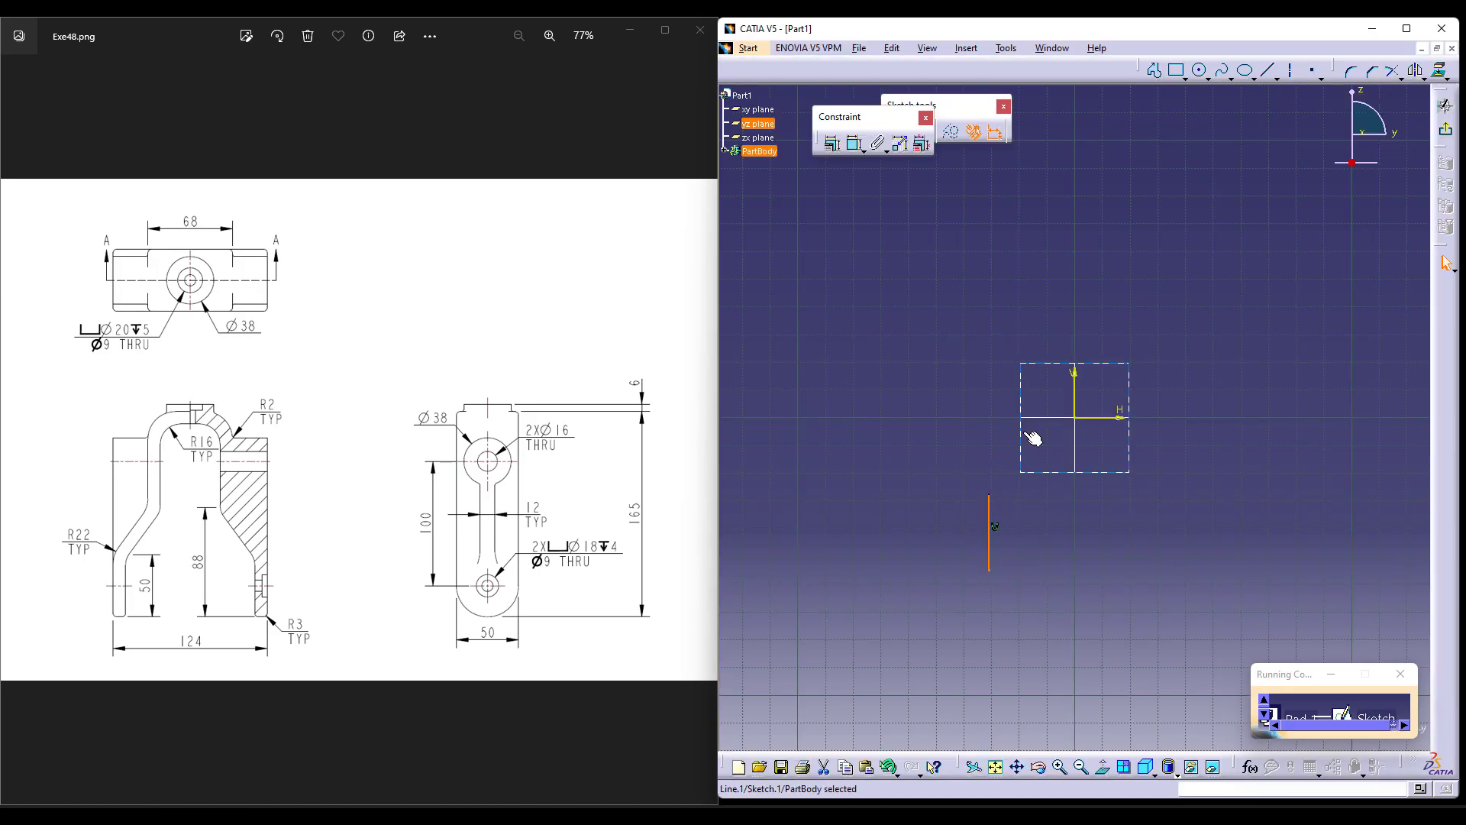
pyautogui.click(935, 237)
# Step: Dimension the vertical line's length and set it to 50 mm
pyautogui.click(855, 144)
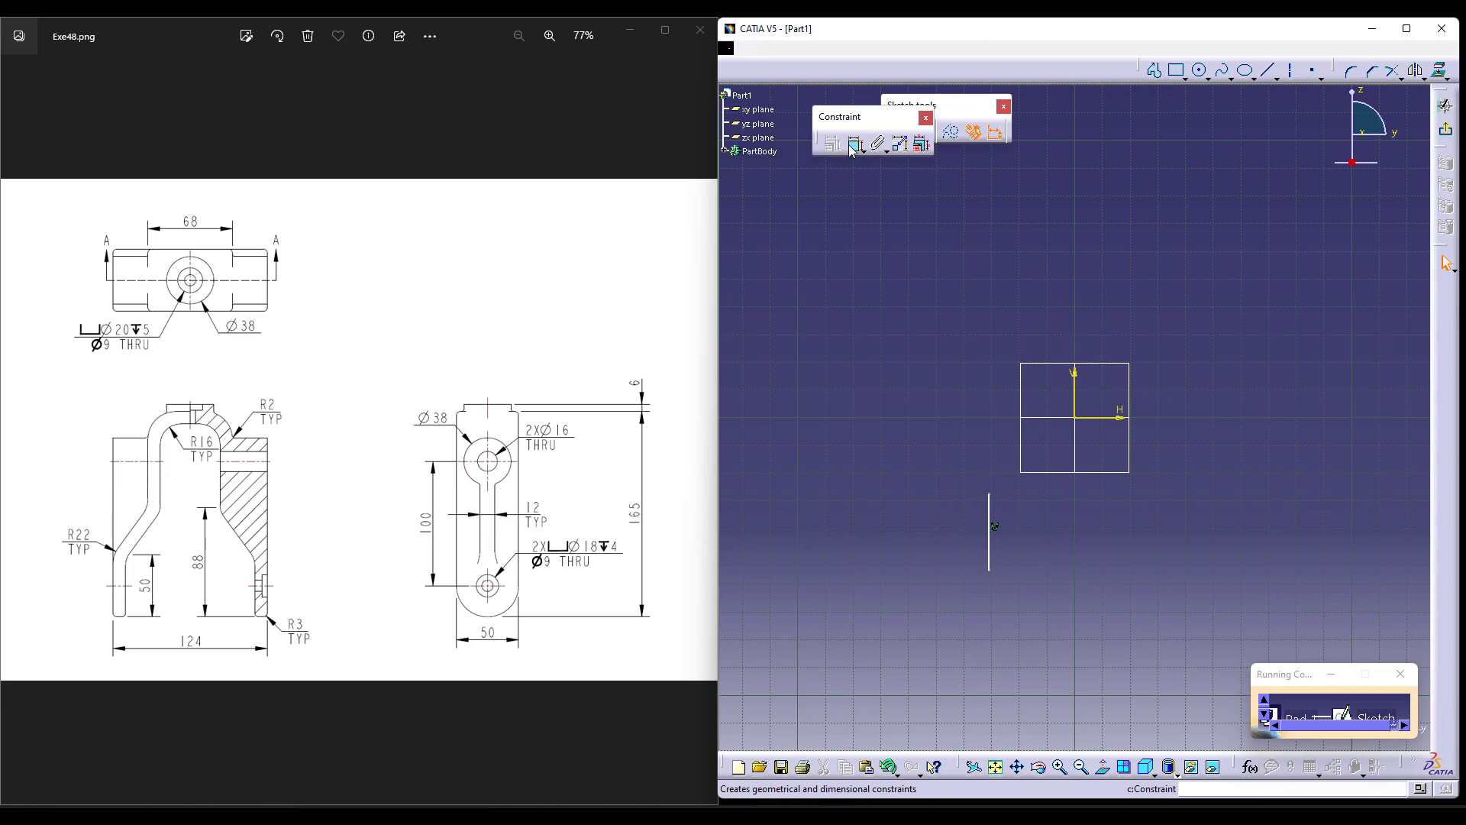
pyautogui.click(989, 526)
pyautogui.click(939, 535)
pyautogui.doubleClick(933, 534)
pyautogui.write('50mm')
pyautogui.press('Return')
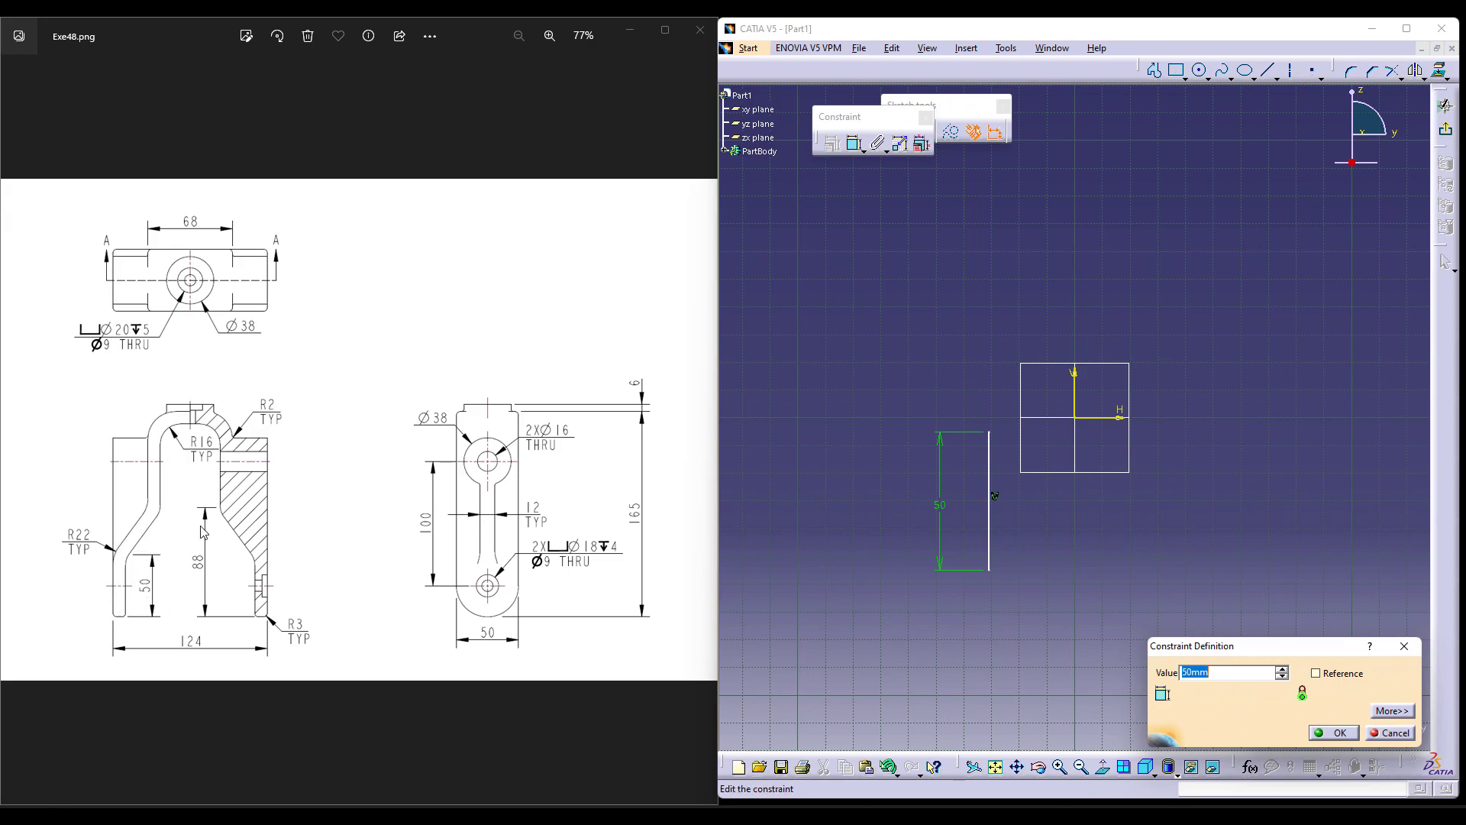
pyautogui.click(1315, 728)
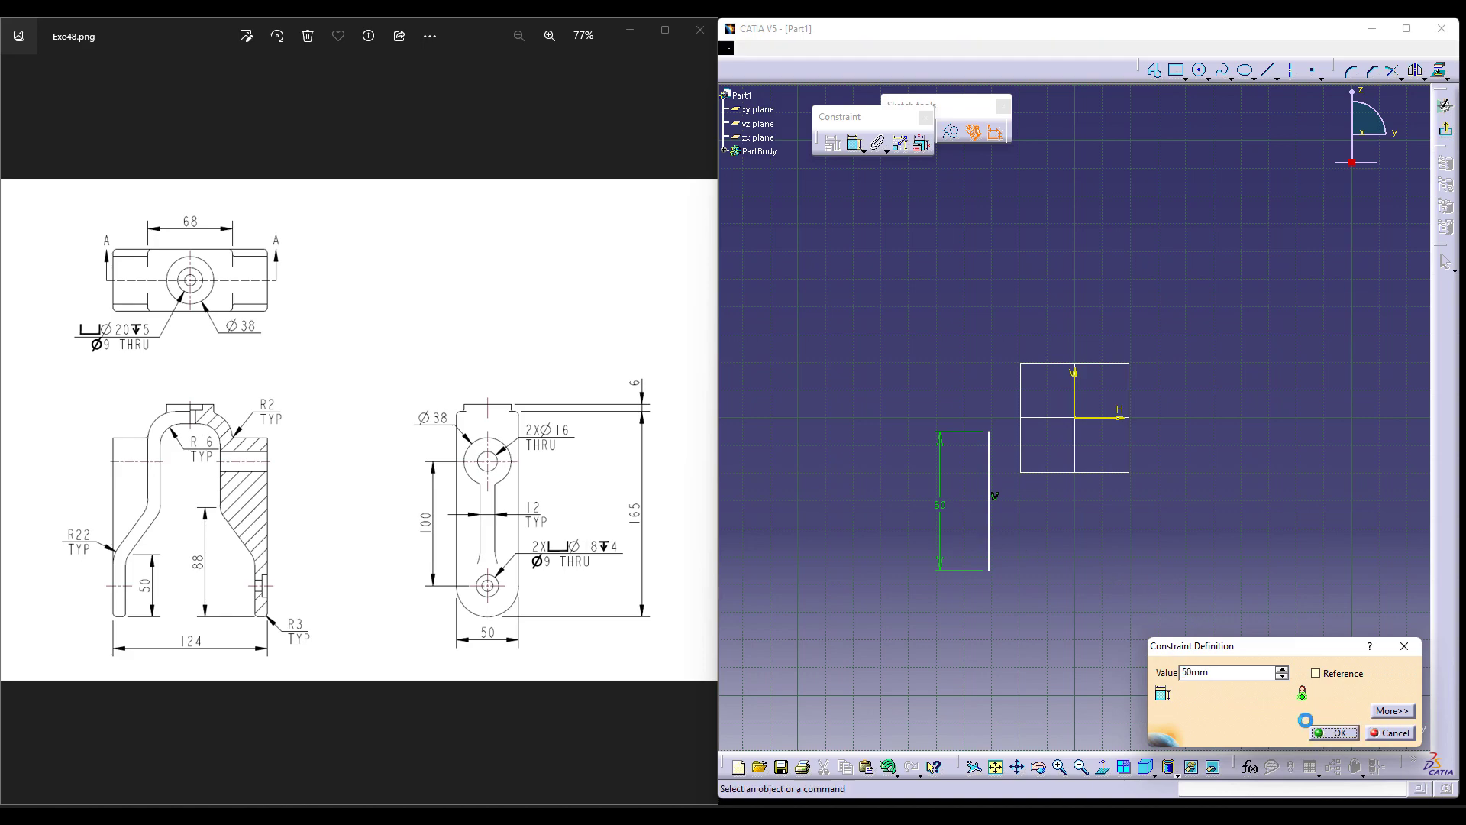
# Step: Mirror the 50 mm vertical line about the sketch's vertical axis
pyautogui.click(989, 527)
pyautogui.click(1415, 72)
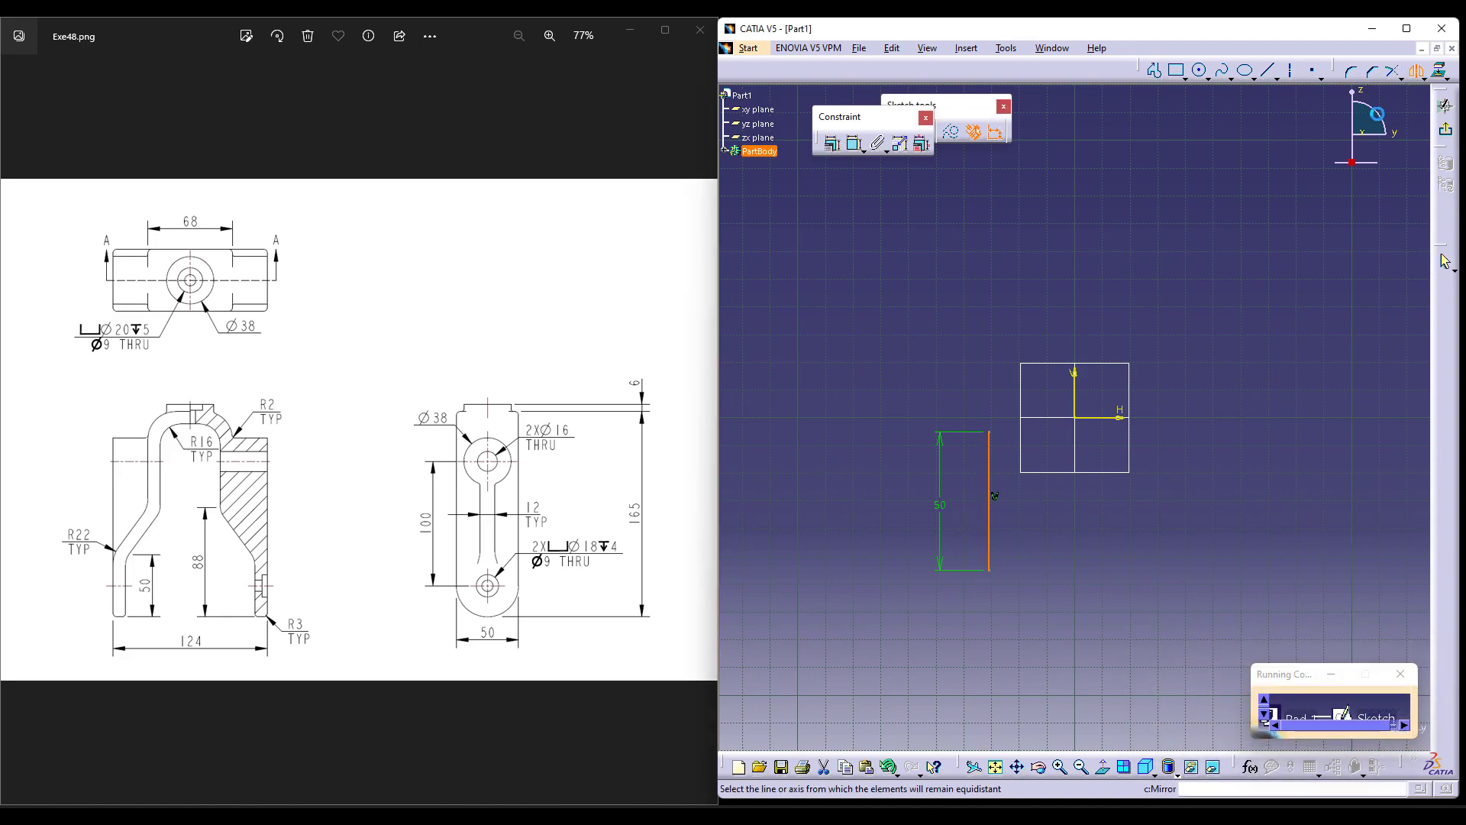
pyautogui.click(1073, 385)
pyautogui.moveTo(1090, 576); pyautogui.dragTo(1074, 605, button='middle')
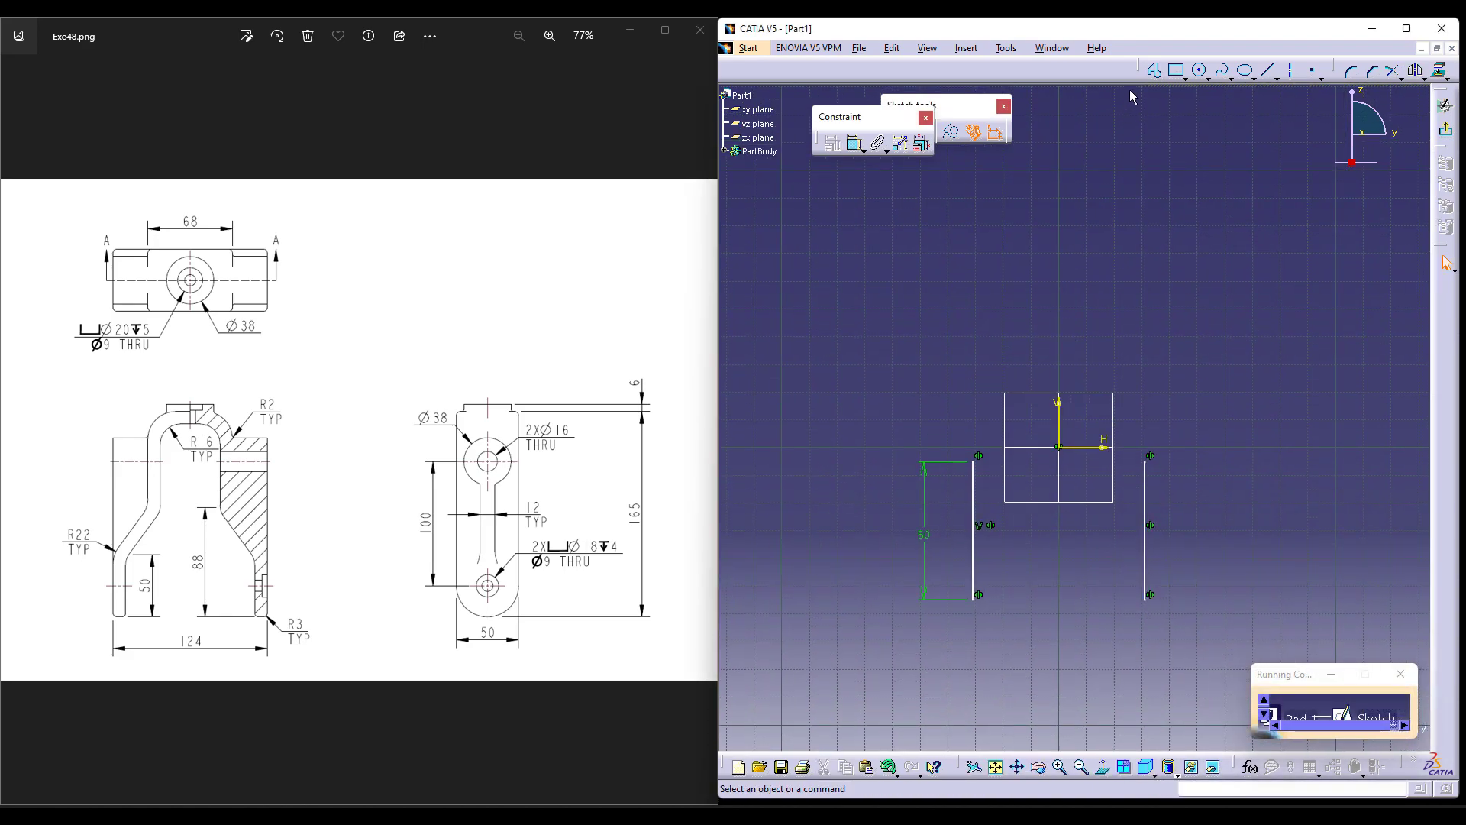
# Step: Draw a profile from the left line's upper end: slanted to the horizontal axis, vertical to about 41 mm height, then horizontal to the vertical axis
pyautogui.click(1154, 70)
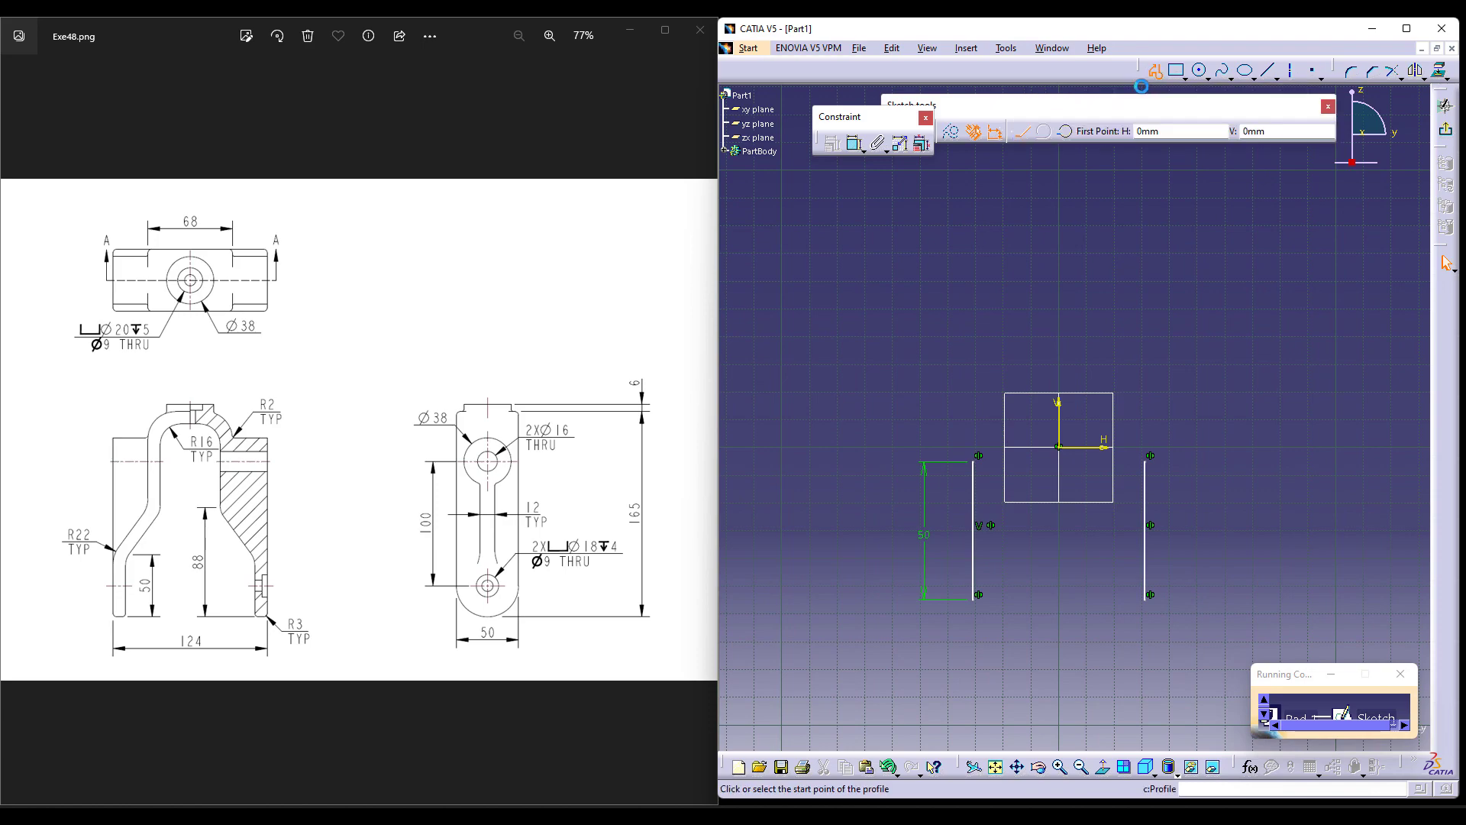
pyautogui.click(975, 463)
pyautogui.click(1014, 448)
pyautogui.click(1014, 333)
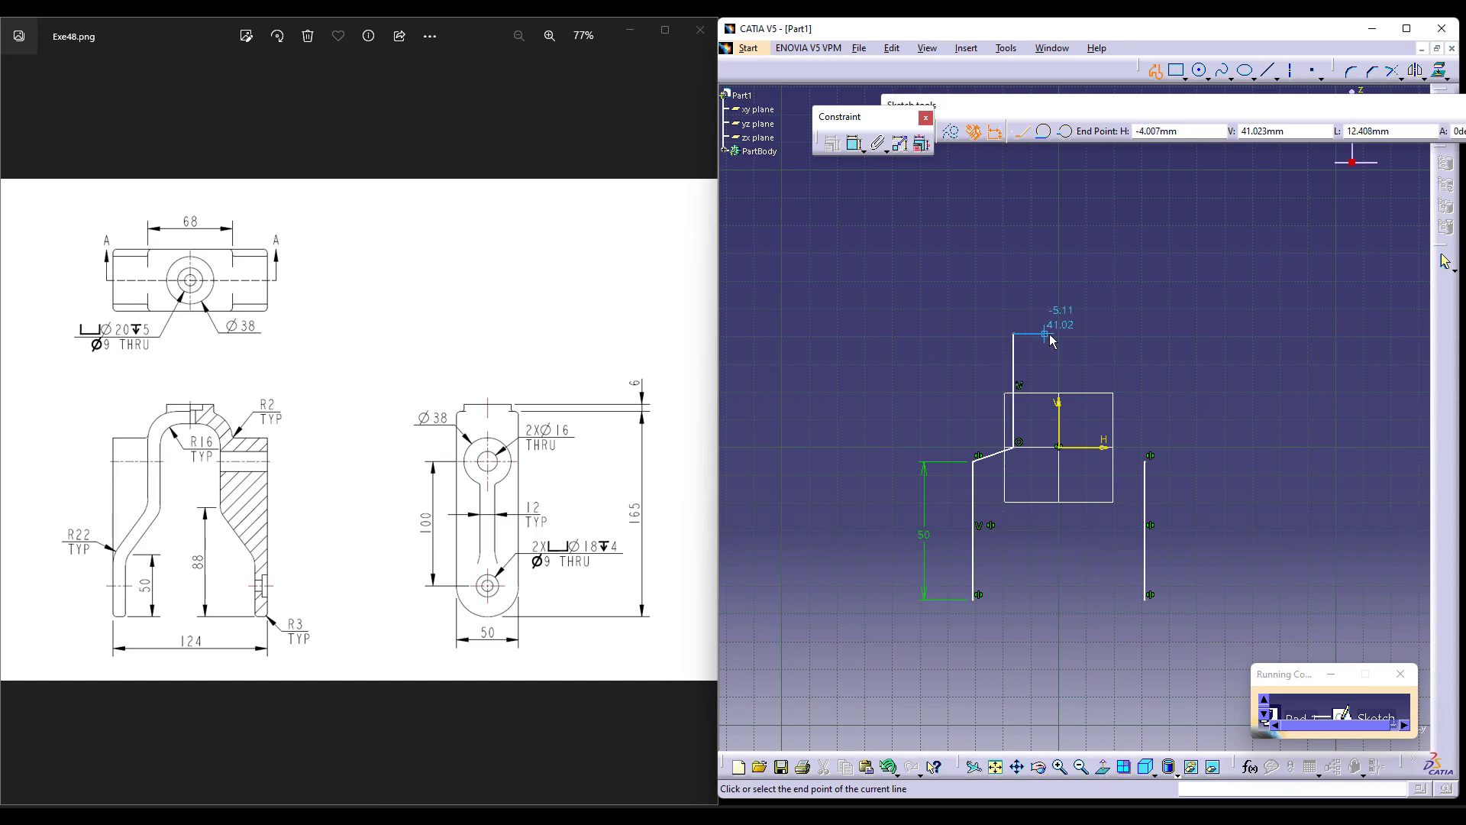
pyautogui.click(1059, 334)
pyautogui.press('Escape')
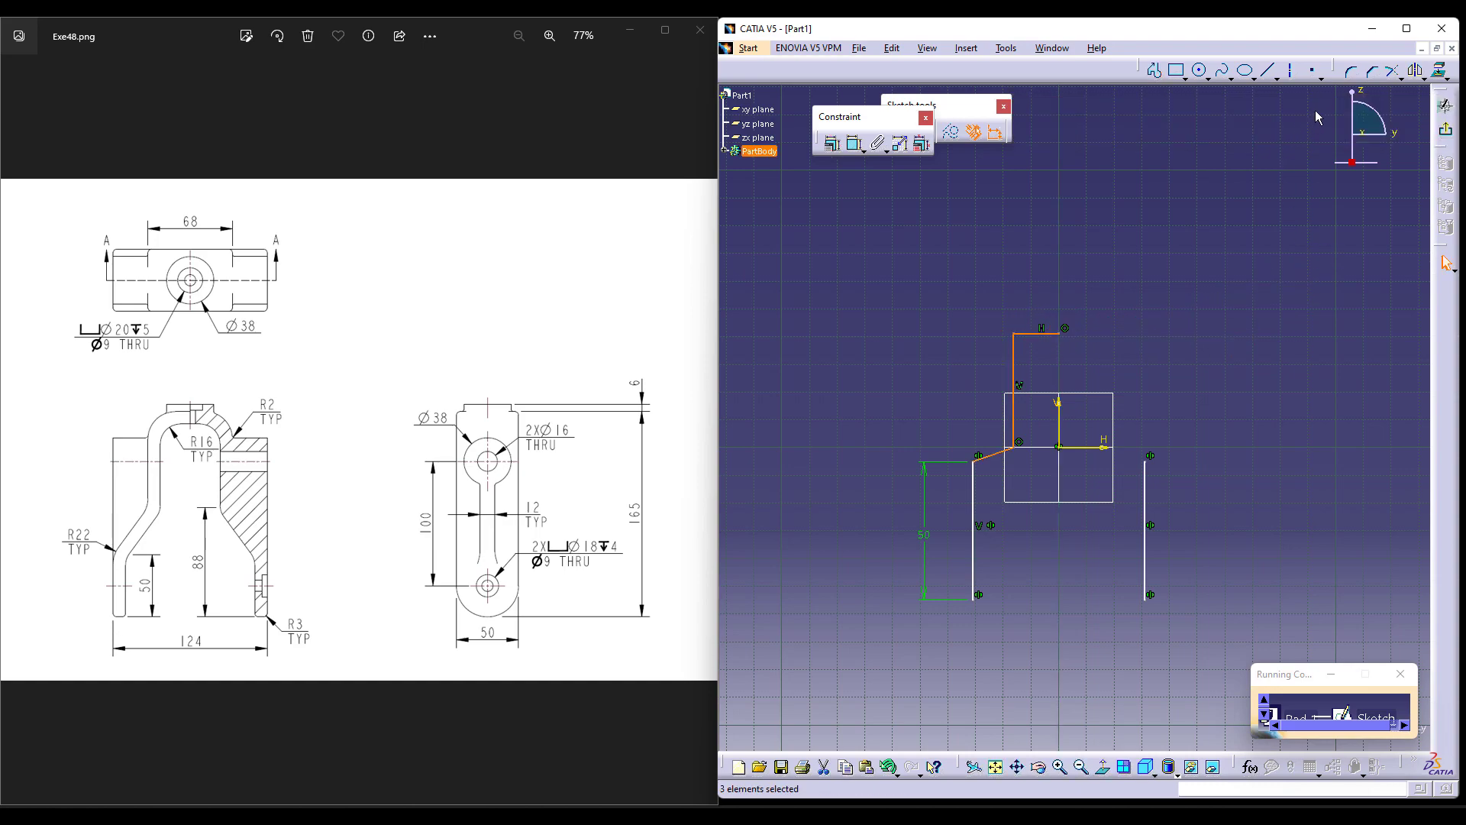
# Step: Mirror the three connected profile lines about the sketch's vertical axis
pyautogui.click(1416, 70)
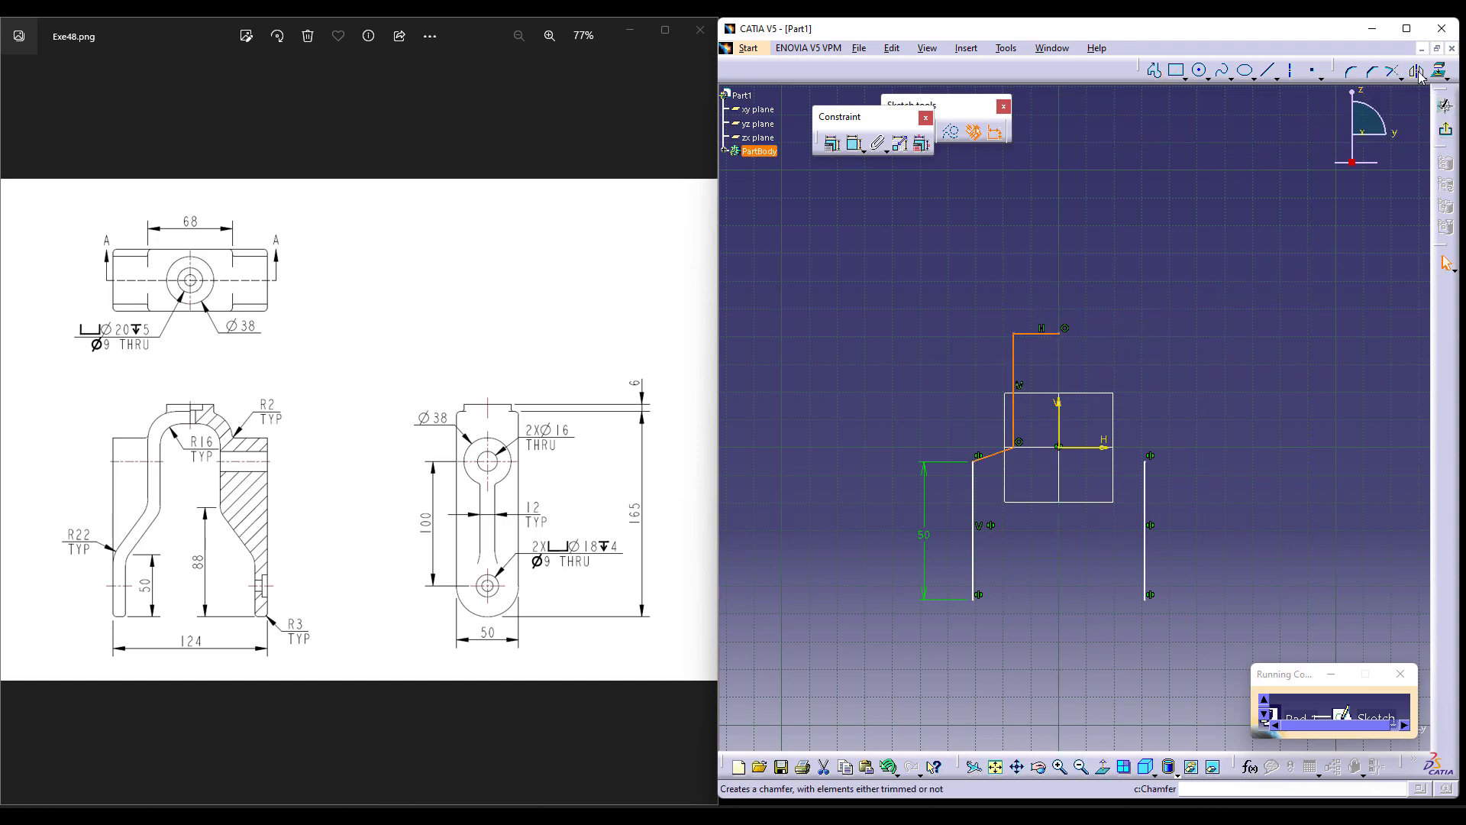
pyautogui.click(1066, 411)
pyautogui.moveTo(1187, 461); pyautogui.dragTo(1158, 461, button='middle')
pyautogui.click(854, 144)
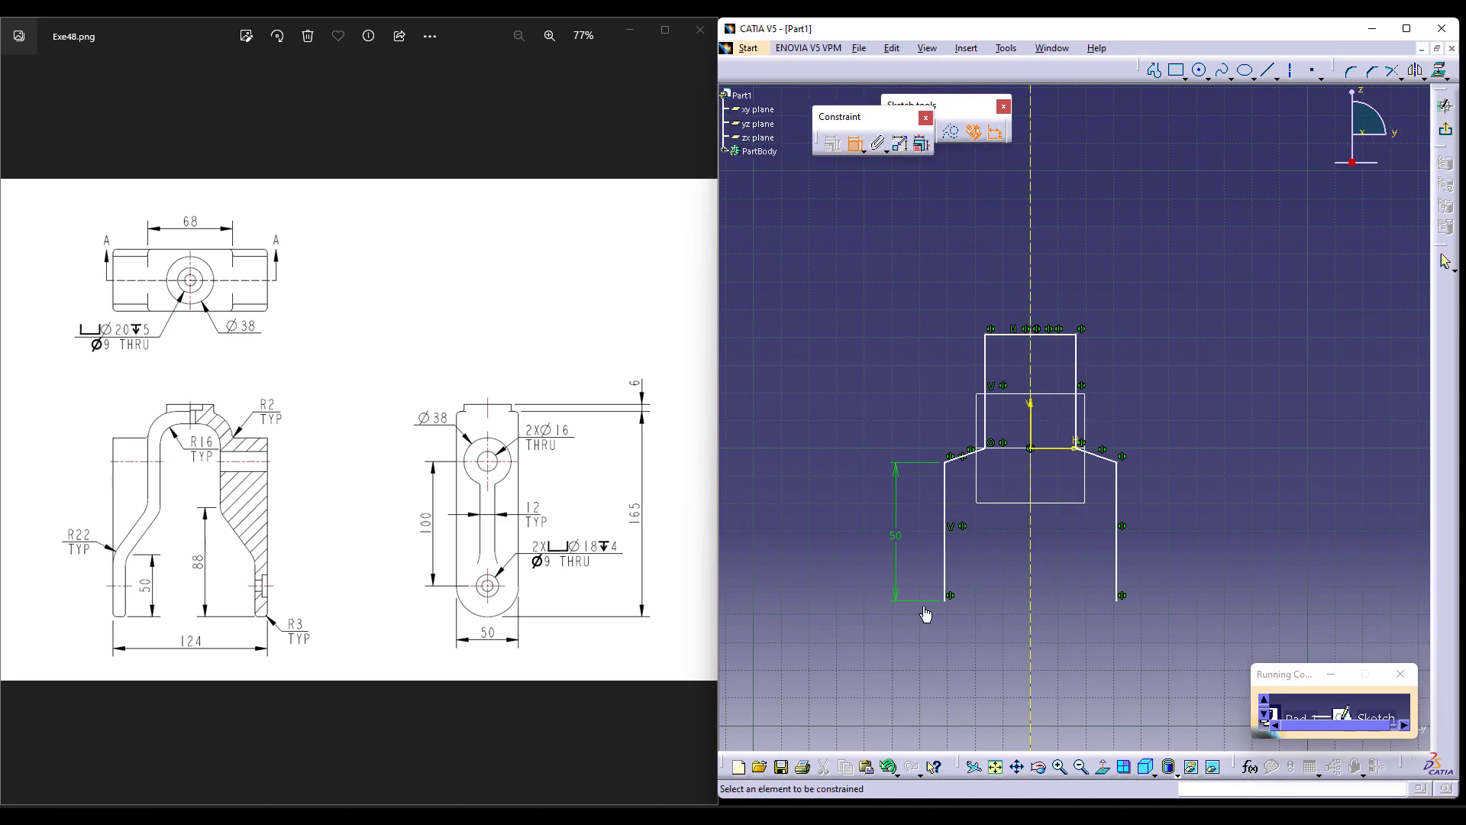
pyautogui.click(996, 449)
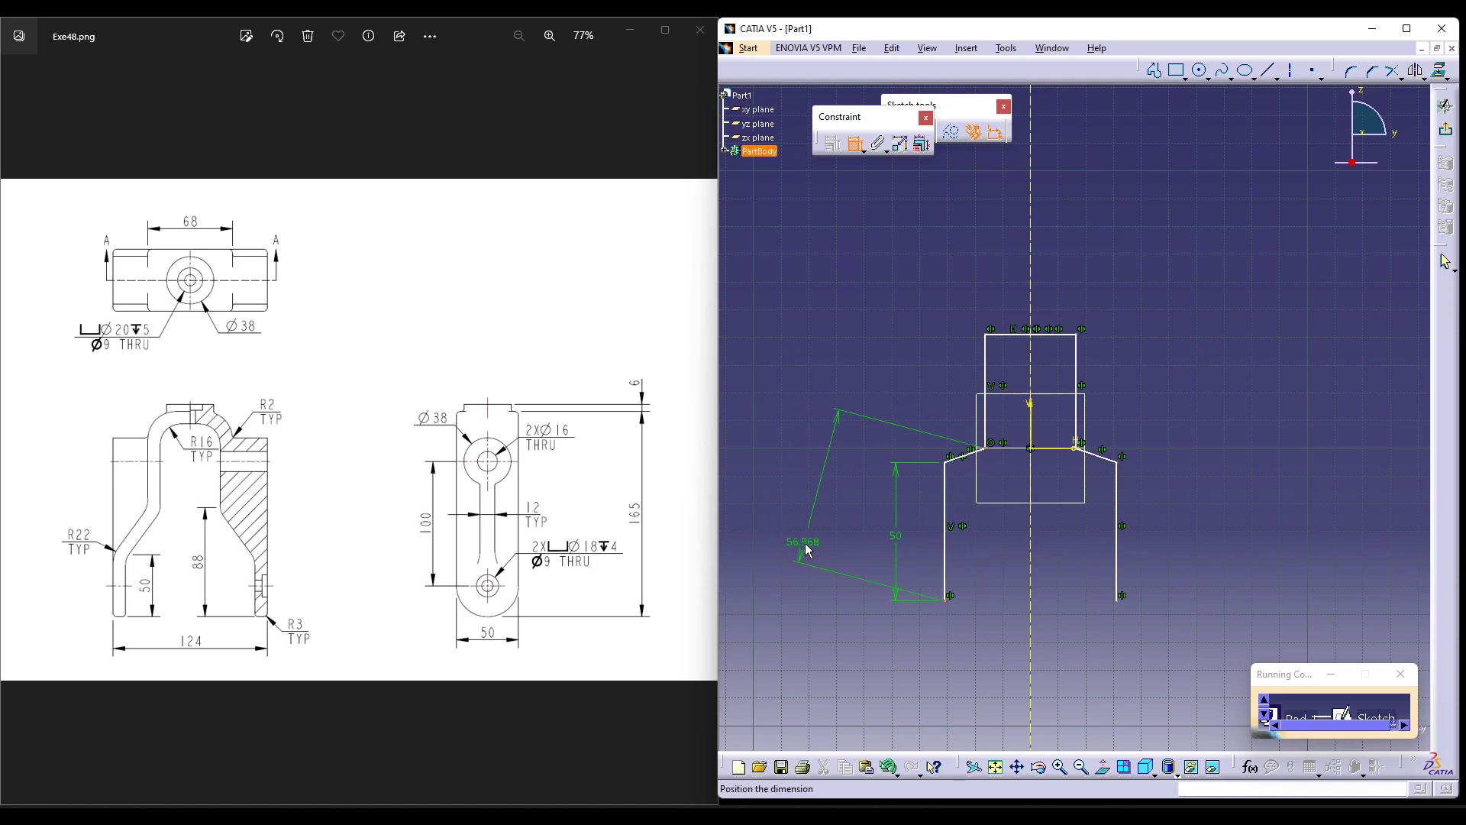
pyautogui.press('Escape')
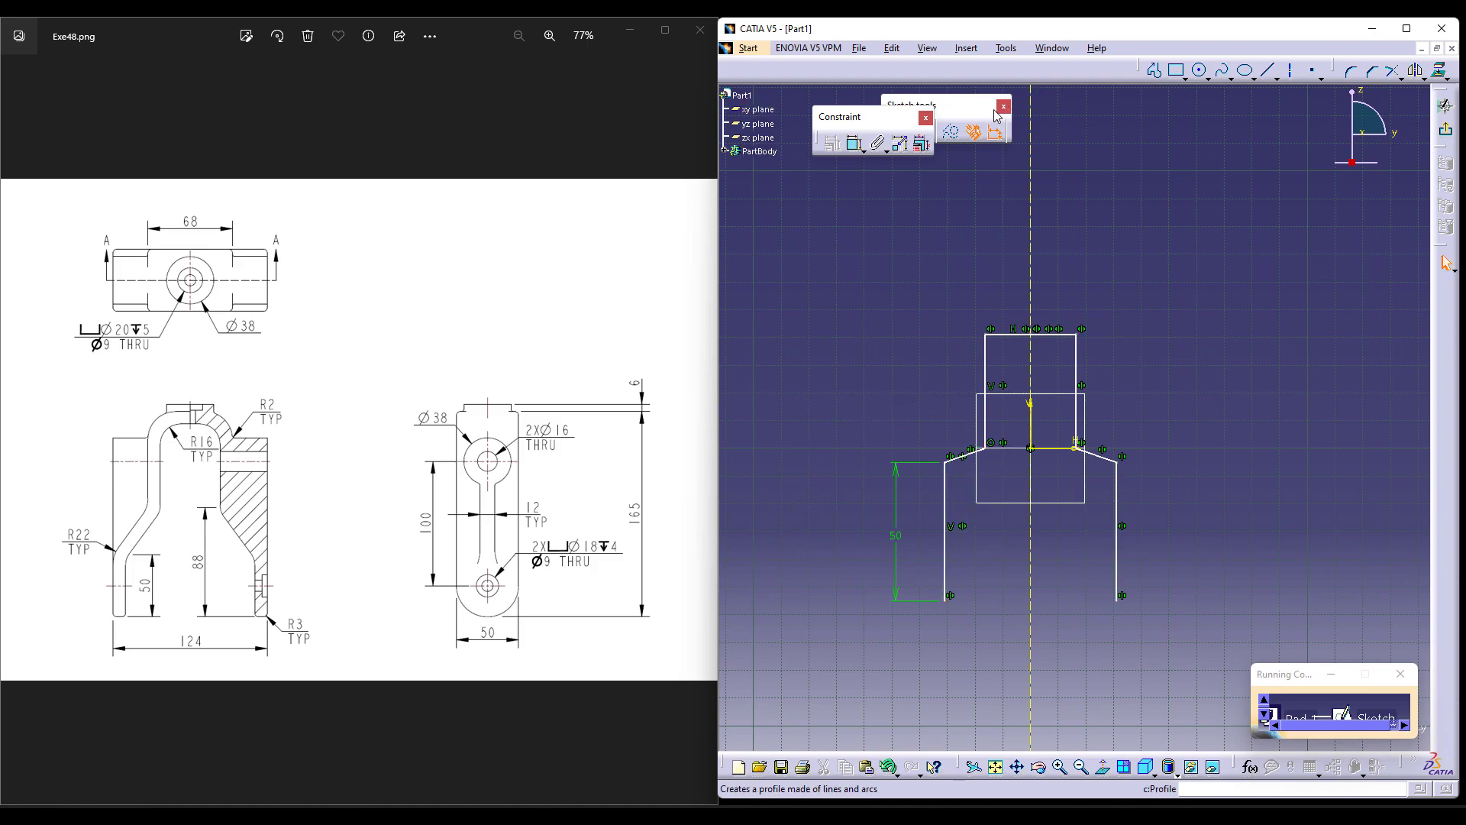
# Step: Dimension the vertical distance from the horizontal axis to the left leg's lower end and set it to 88 mm
pyautogui.click(855, 143)
pyautogui.click(1063, 451)
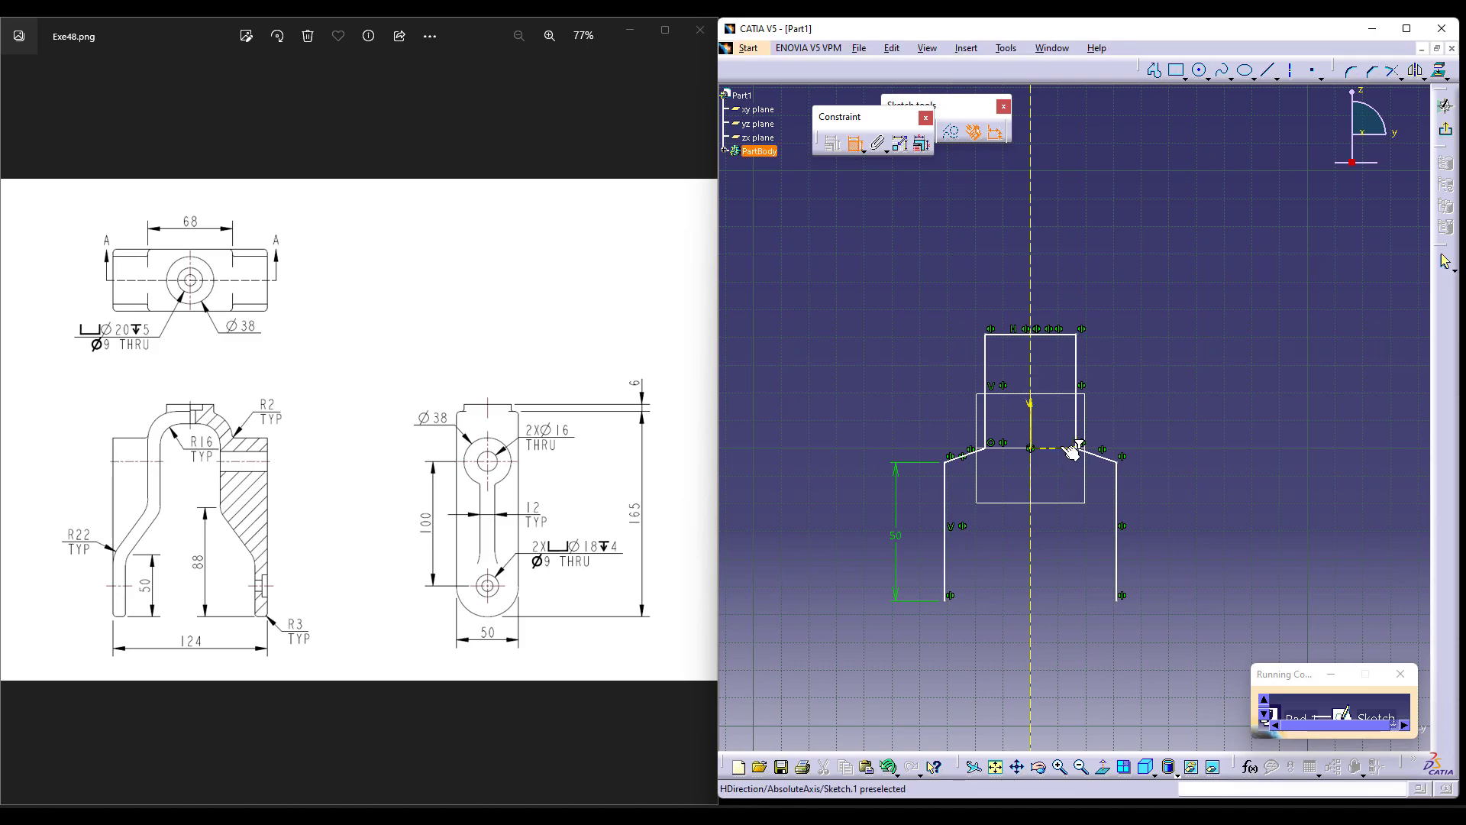
pyautogui.click(953, 599)
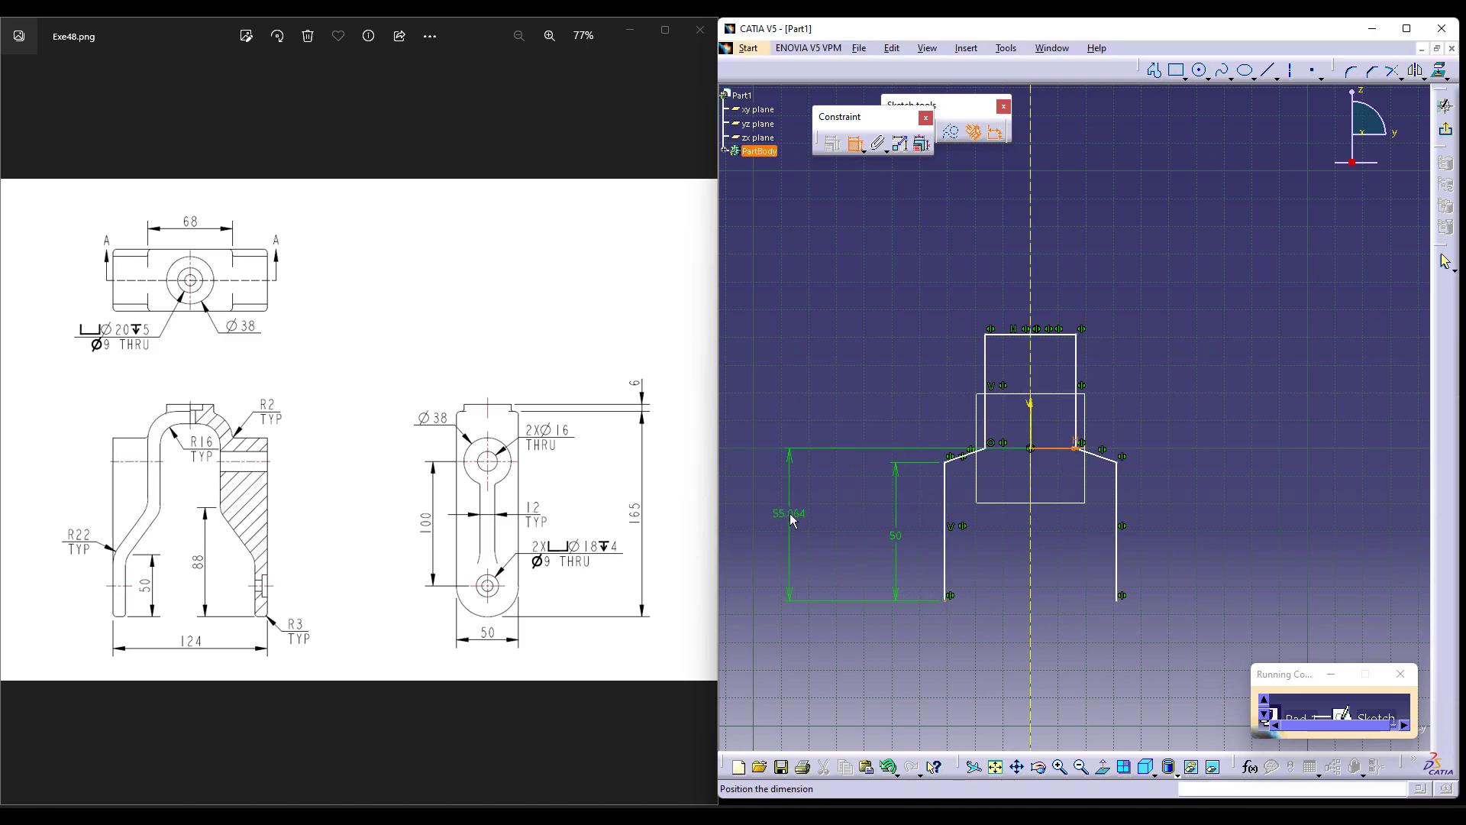
pyautogui.doubleClick(795, 513)
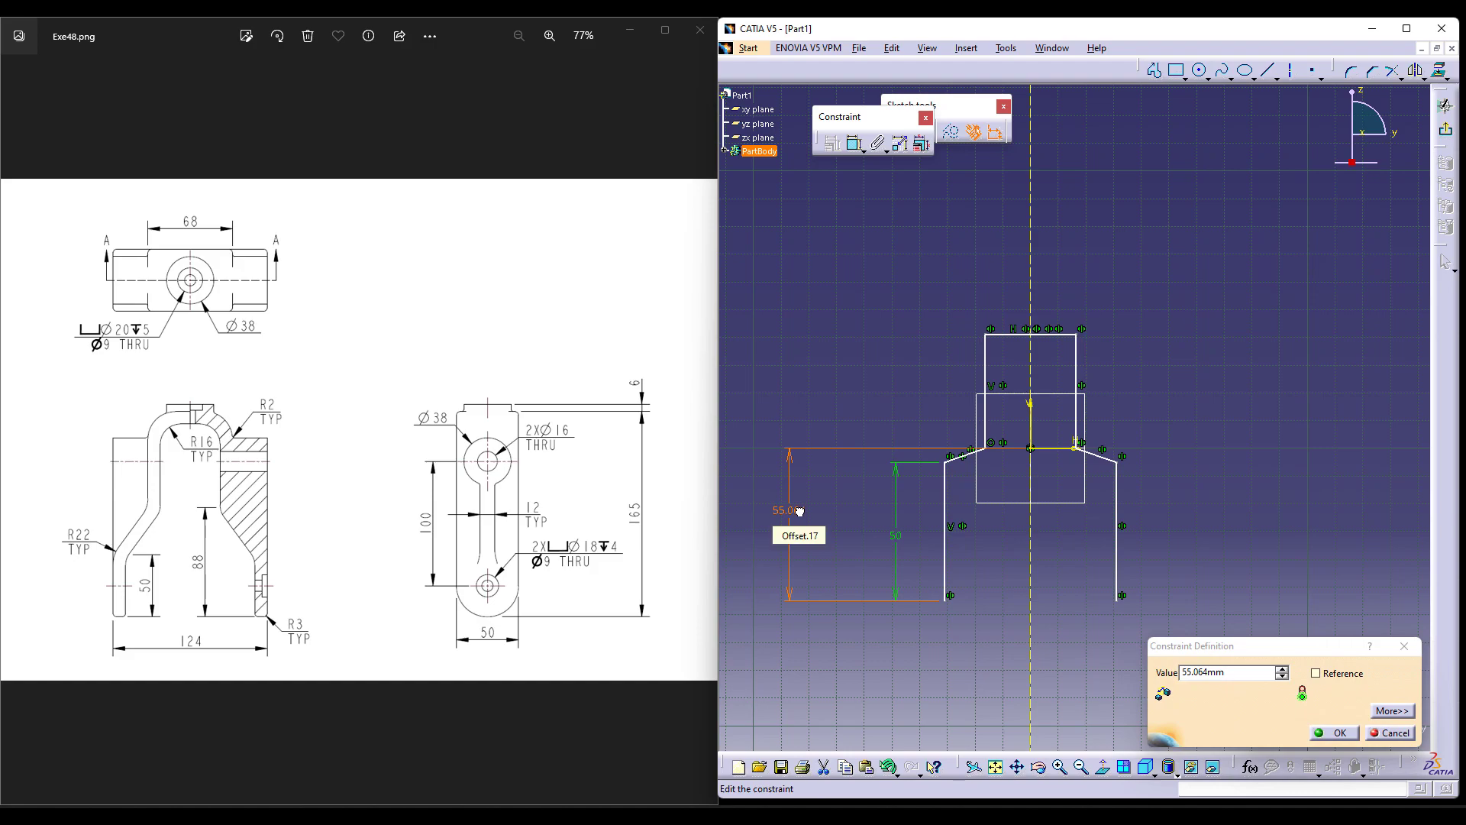
pyautogui.write('88')
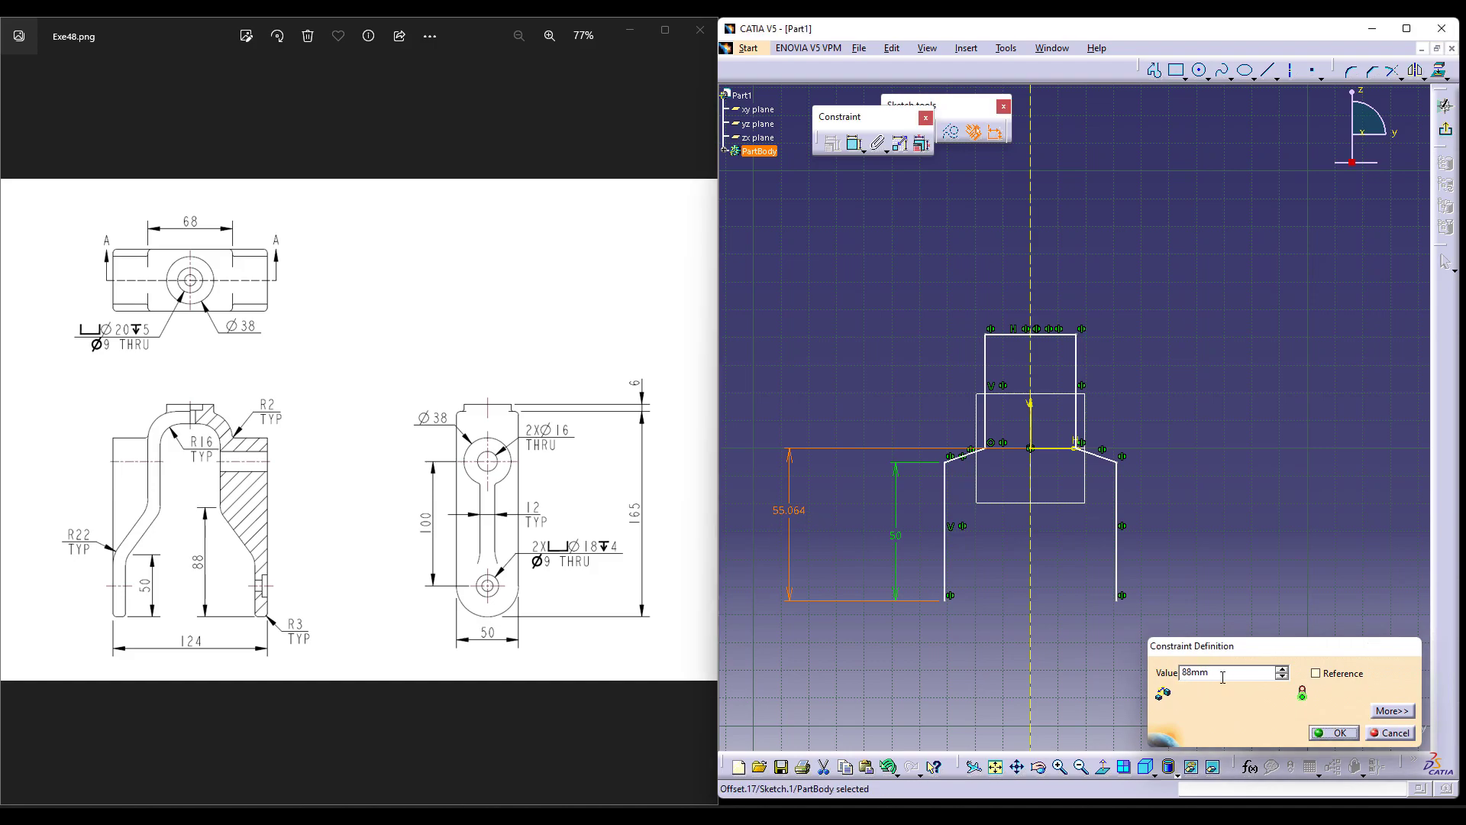
pyautogui.press('Return')
# Step: Dimension the width between the two upper vertical lines and set it to 68 mm
pyautogui.click(1044, 334)
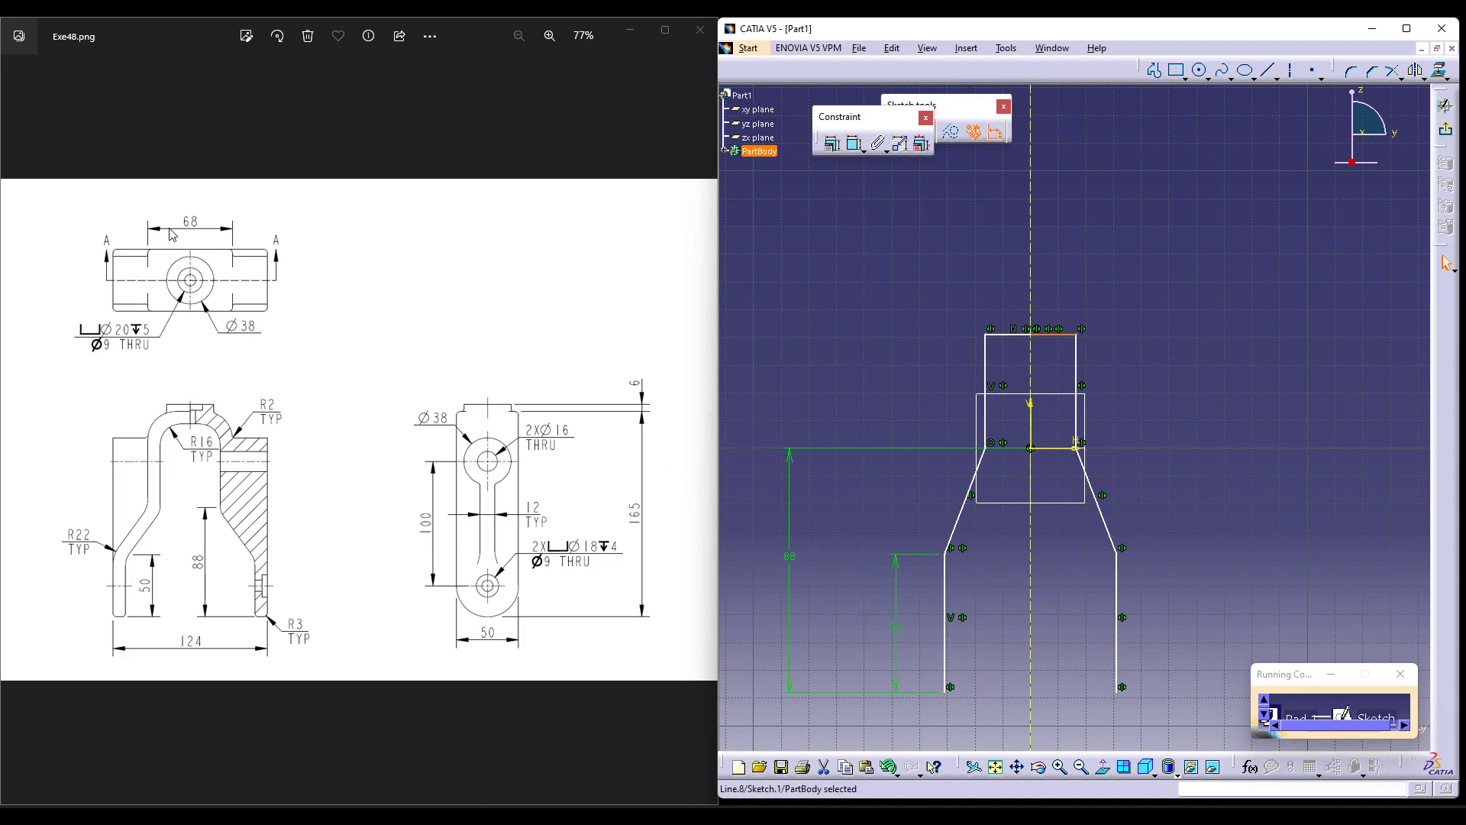
pyautogui.click(854, 143)
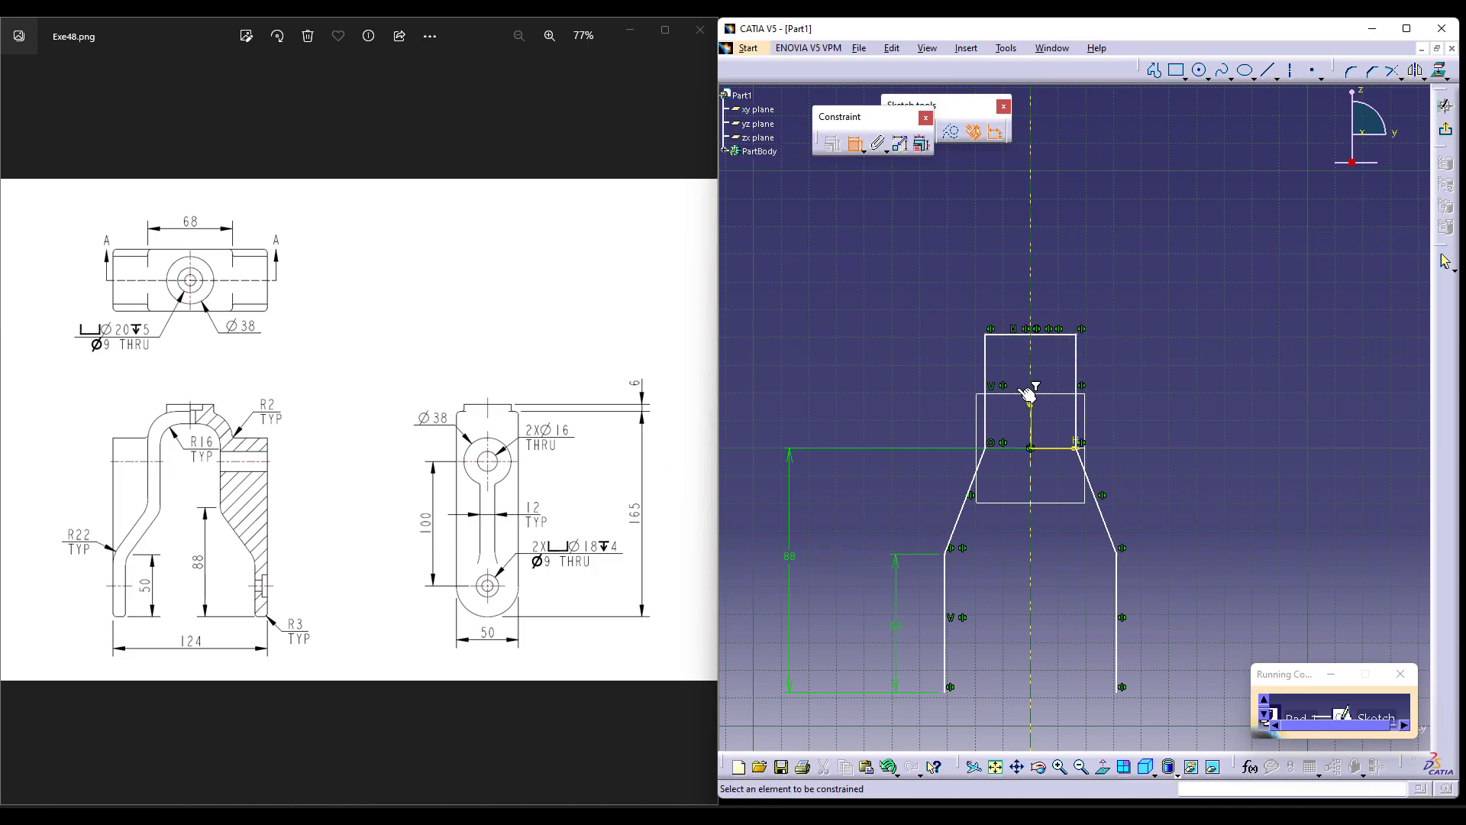
pyautogui.click(1067, 334)
pyautogui.click(1069, 268)
pyautogui.doubleClick(1065, 267)
pyautogui.write('68')
pyautogui.press('Return')
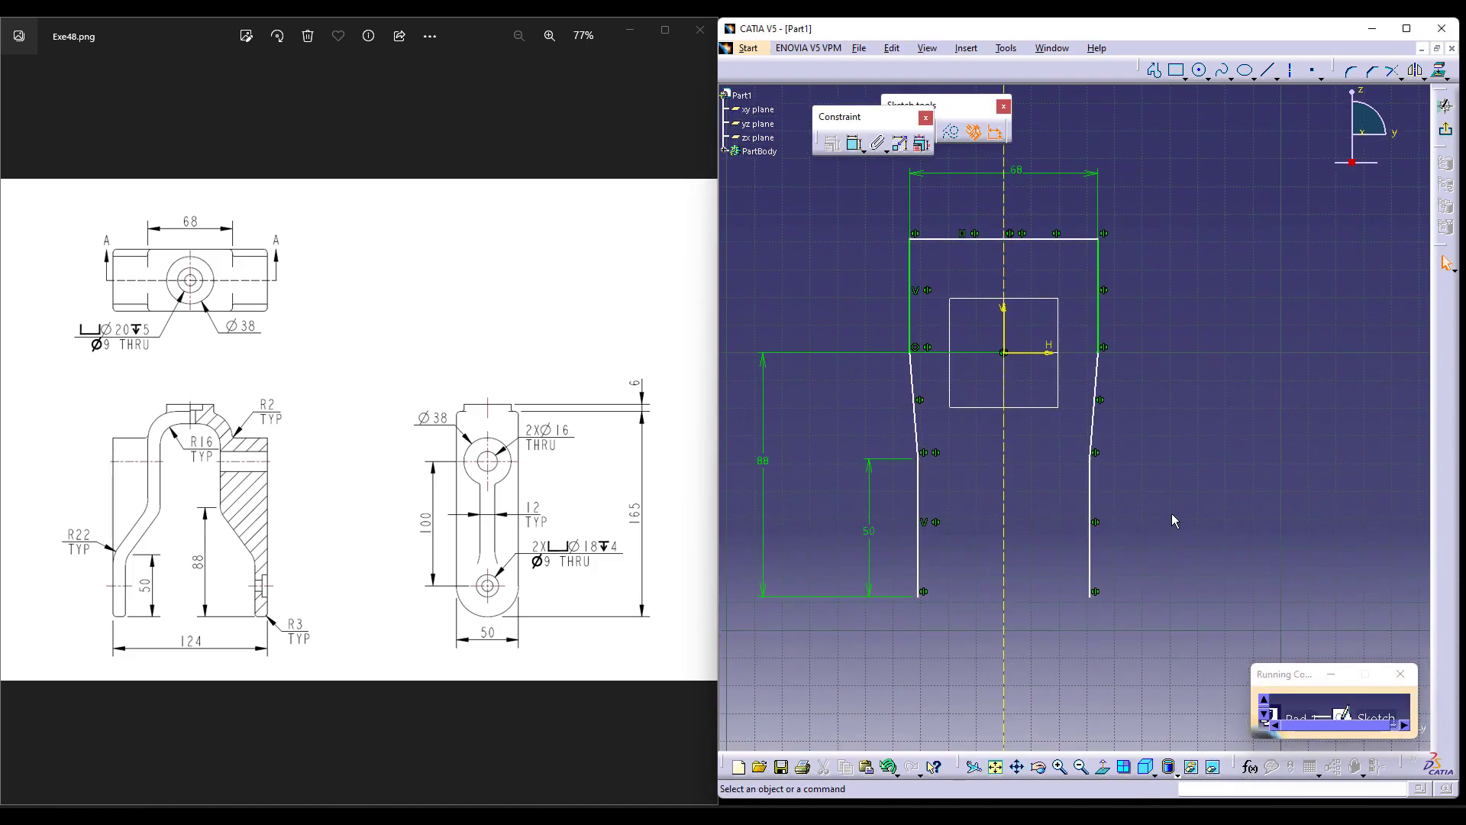
# Step: Dimension the distance between the two lower vertical legs and set it to 124 mm
pyautogui.click(856, 144)
pyautogui.click(921, 574)
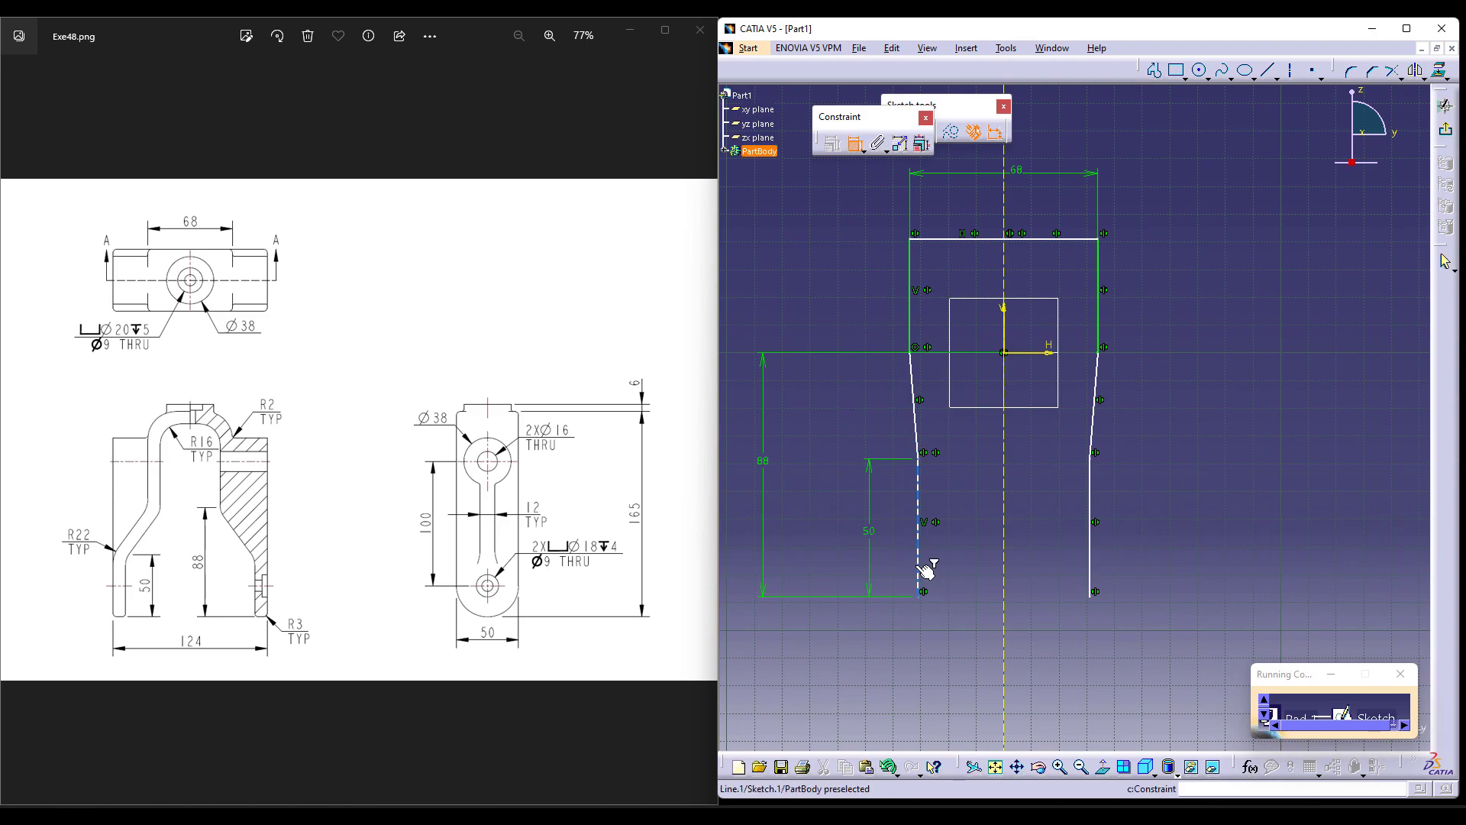
pyautogui.click(1089, 574)
pyautogui.click(1028, 661)
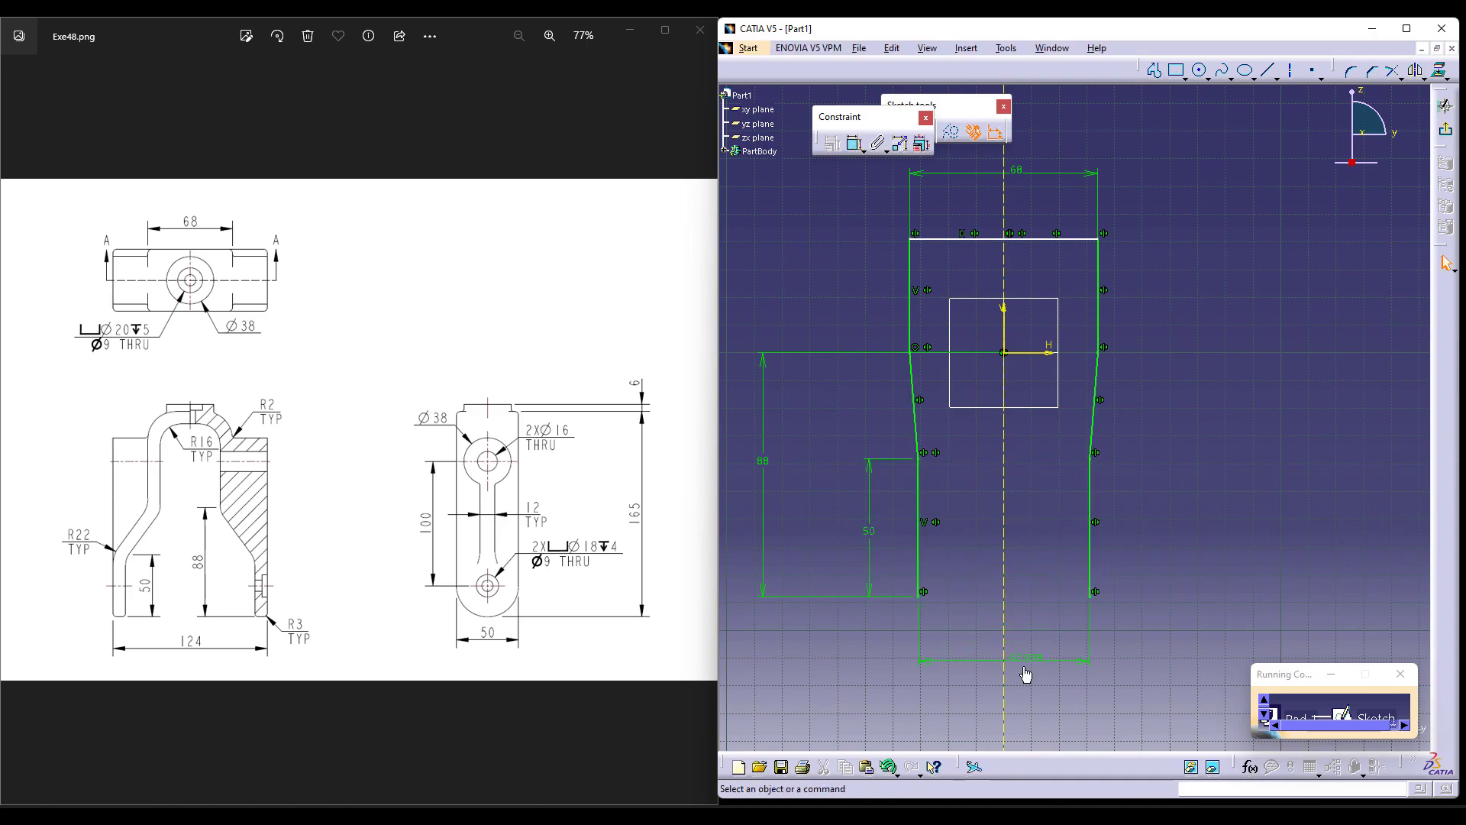
pyautogui.doubleClick(1029, 658)
pyautogui.write('124mm')
pyautogui.press('Return')
pyautogui.moveTo(1043, 486); pyautogui.dragTo(1043, 518, button='middle')
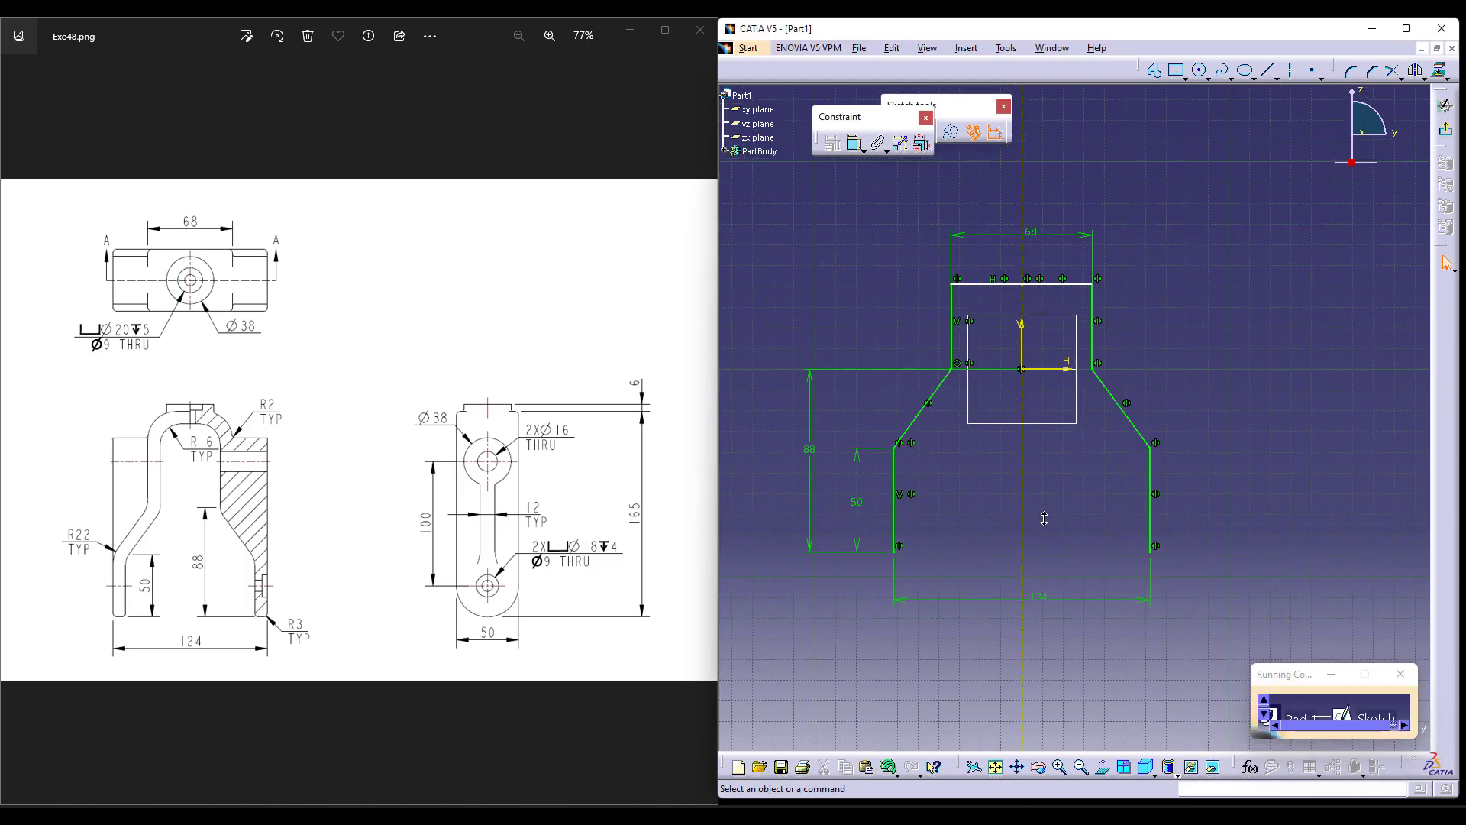
# Step: Dimension the overall height from the right leg's lower end to the top line and set it to 165 mm
pyautogui.click(856, 143)
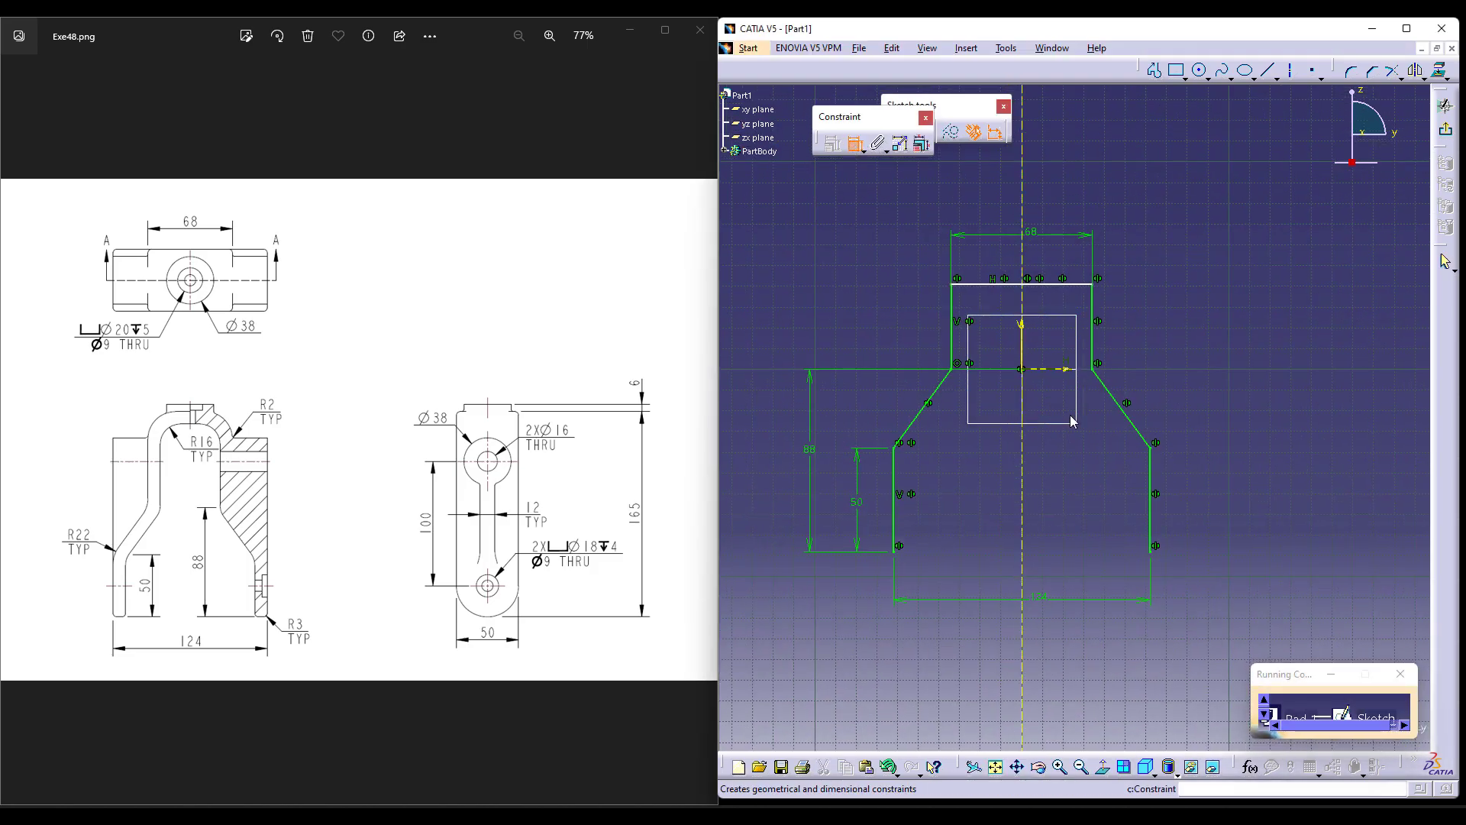
pyautogui.click(1152, 551)
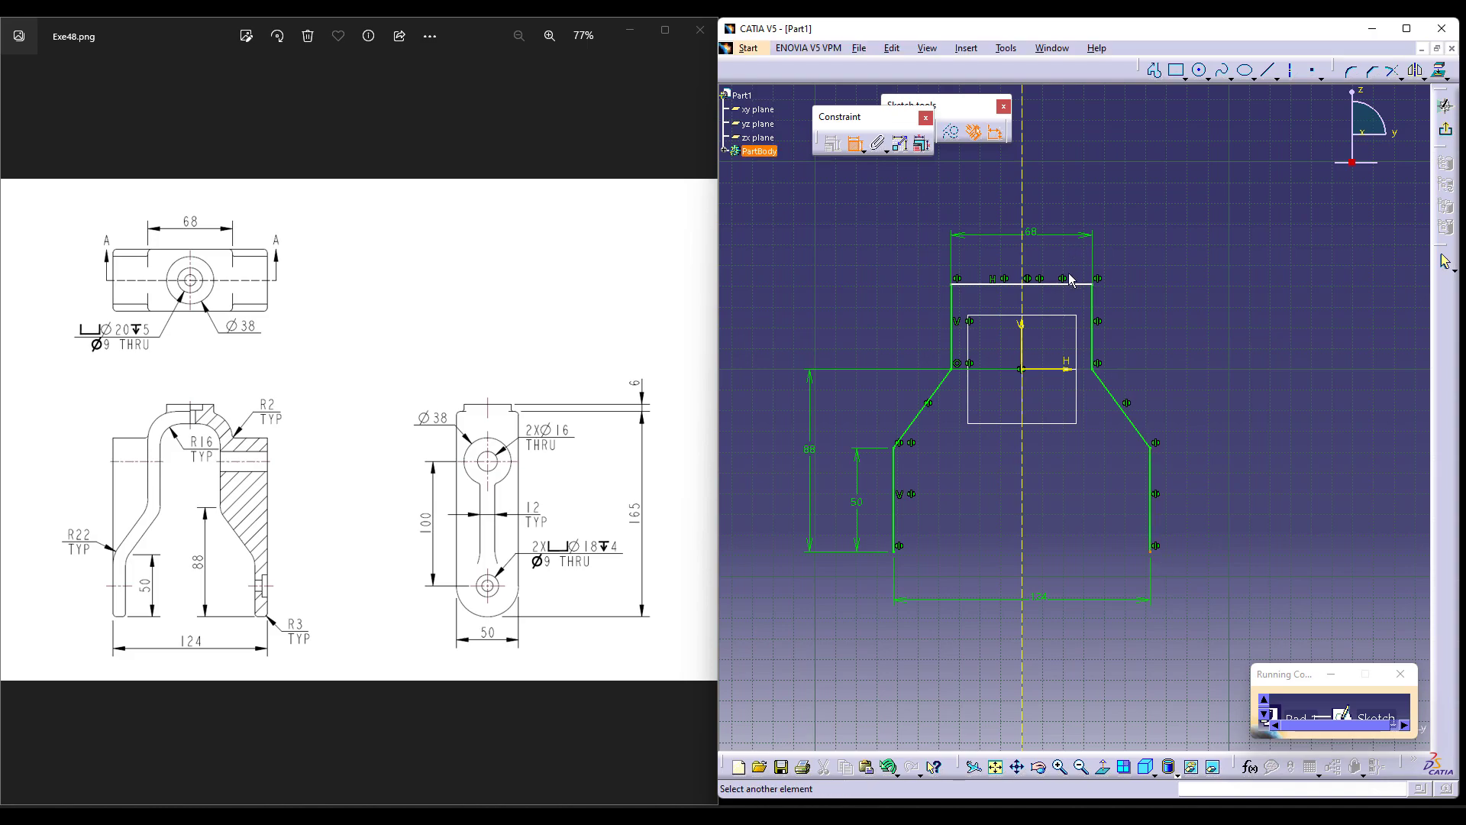
pyautogui.click(1073, 284)
pyautogui.click(1274, 424)
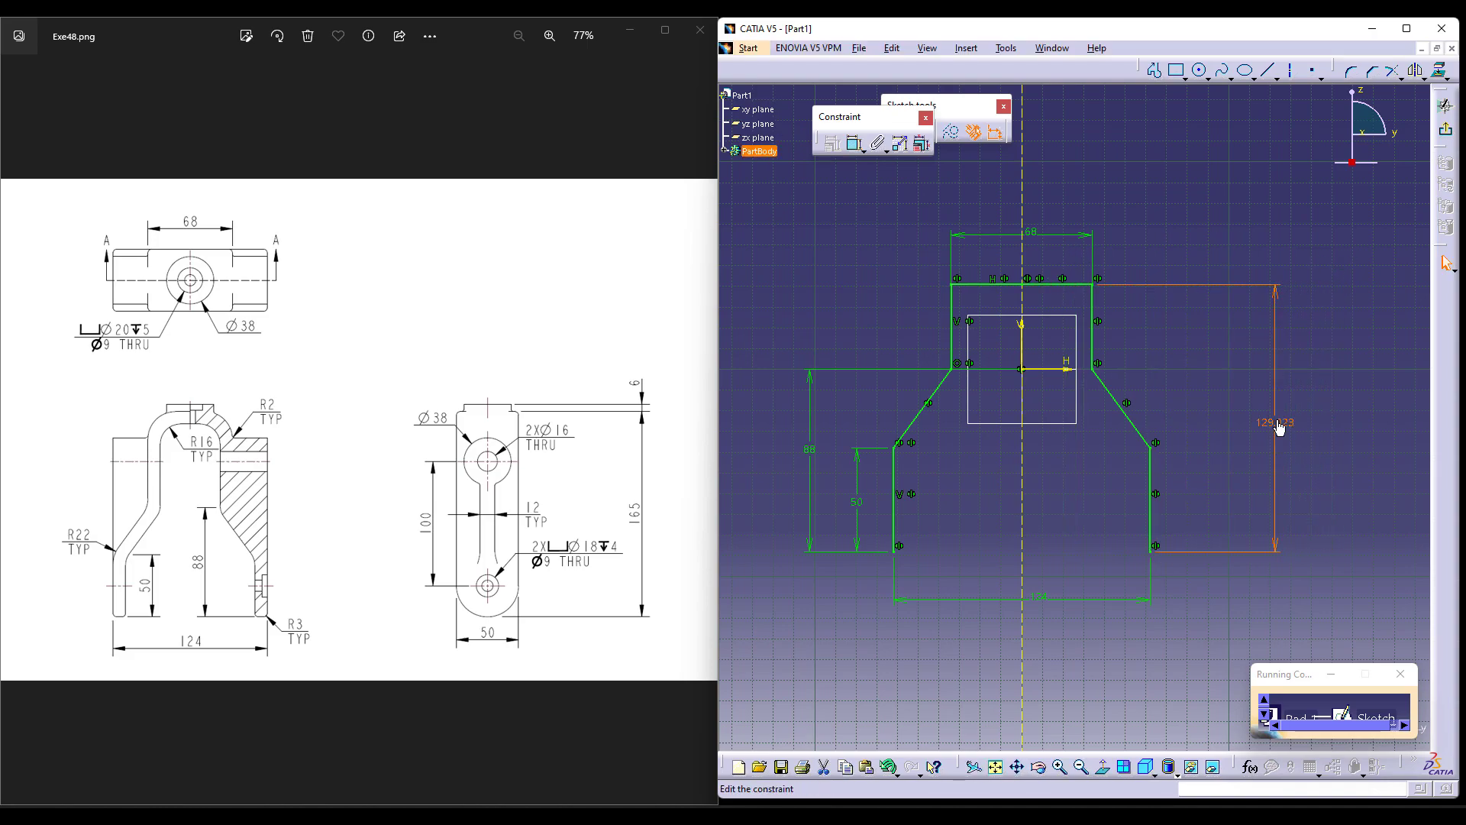
pyautogui.doubleClick(1273, 424)
pyautogui.write('165')
pyautogui.press('Return')
pyautogui.click(1260, 401)
pyautogui.moveTo(1165, 413); pyautogui.dragTo(1169, 446, button='middle')
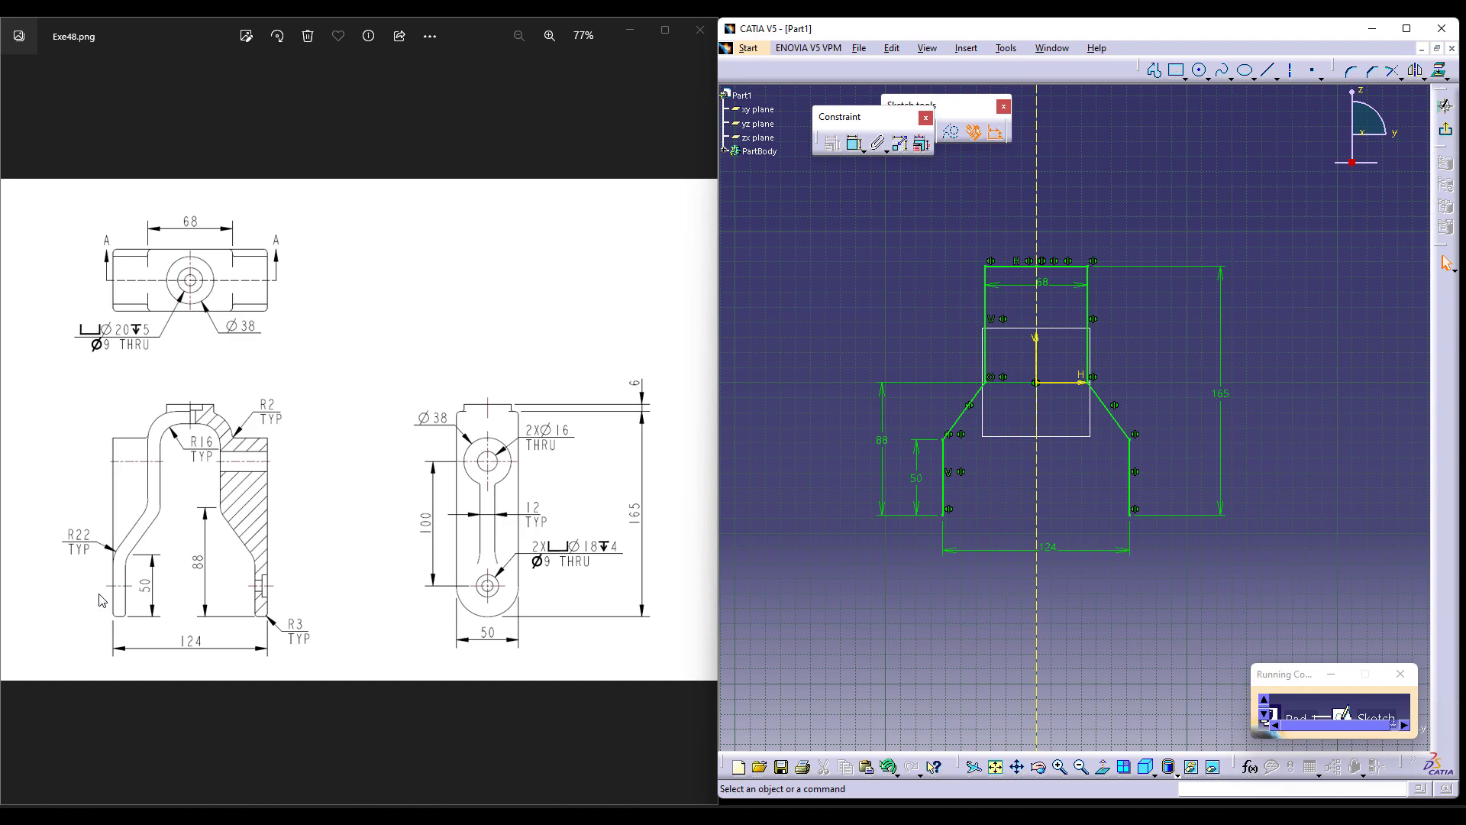
# Step: Finish the bracket sketch, accept its open profile for the pad and turn on the Thick option
pyautogui.click(1446, 132)
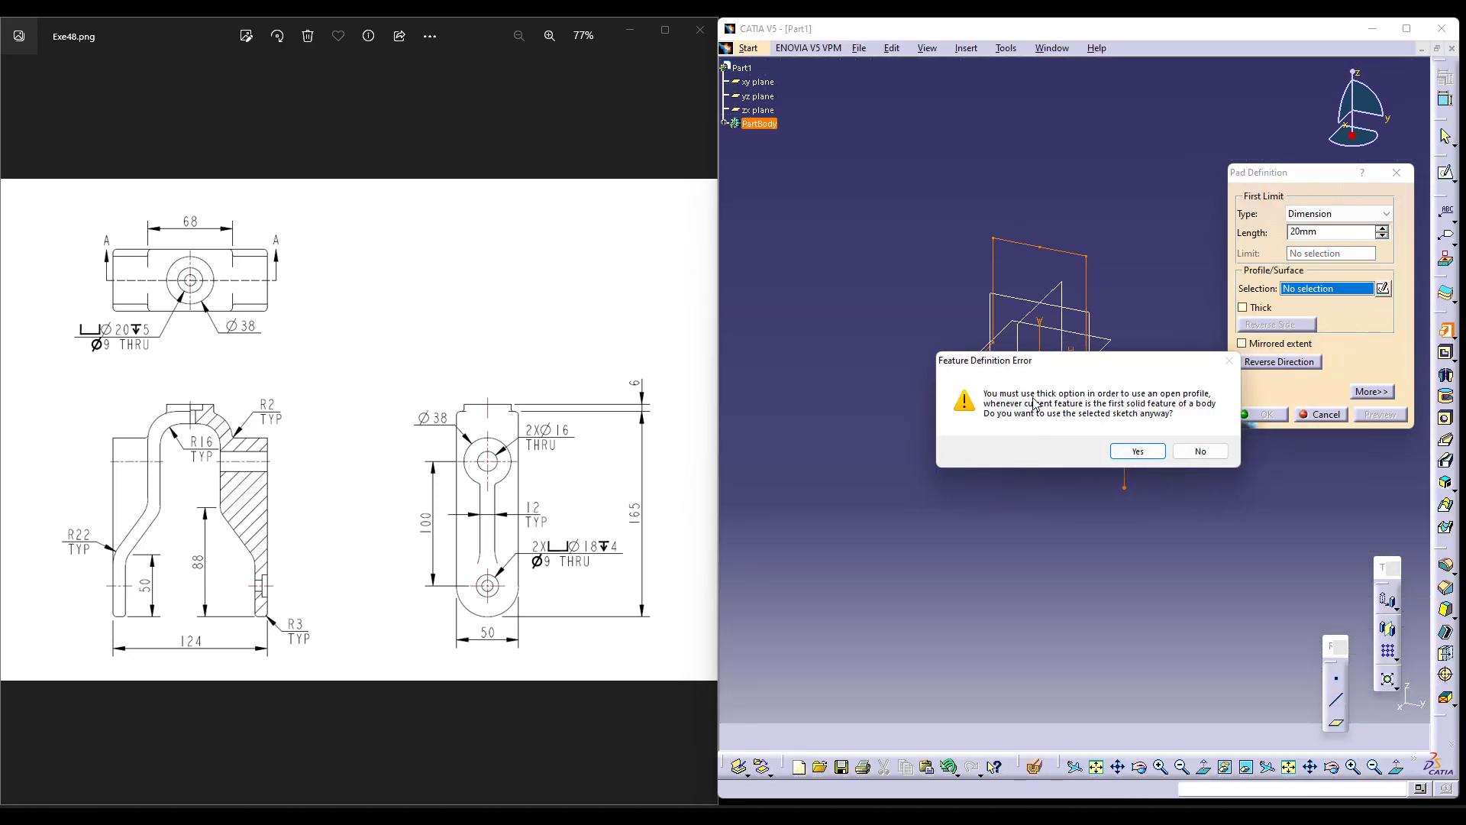
pyautogui.click(1133, 452)
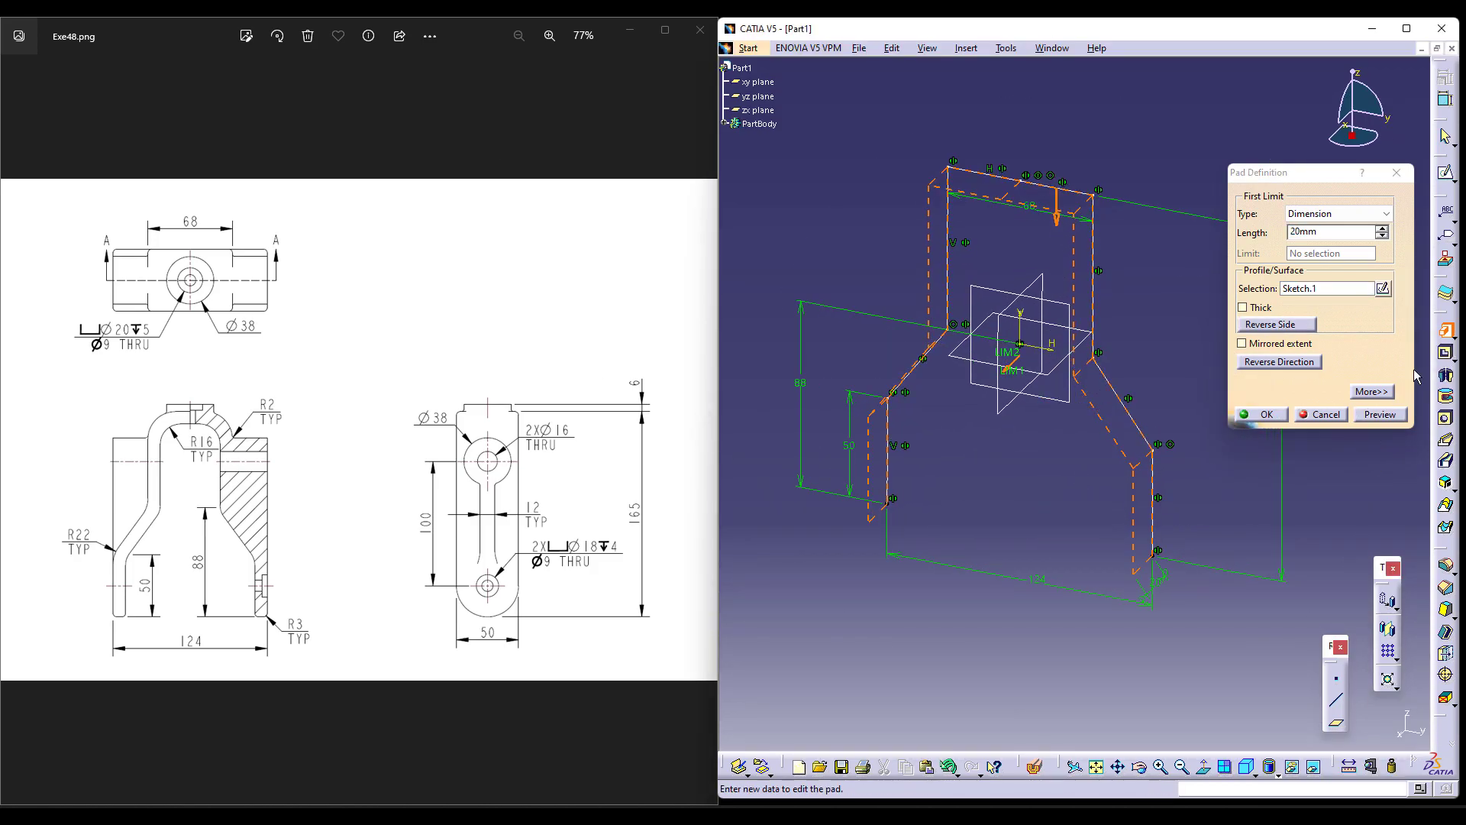
pyautogui.click(1368, 392)
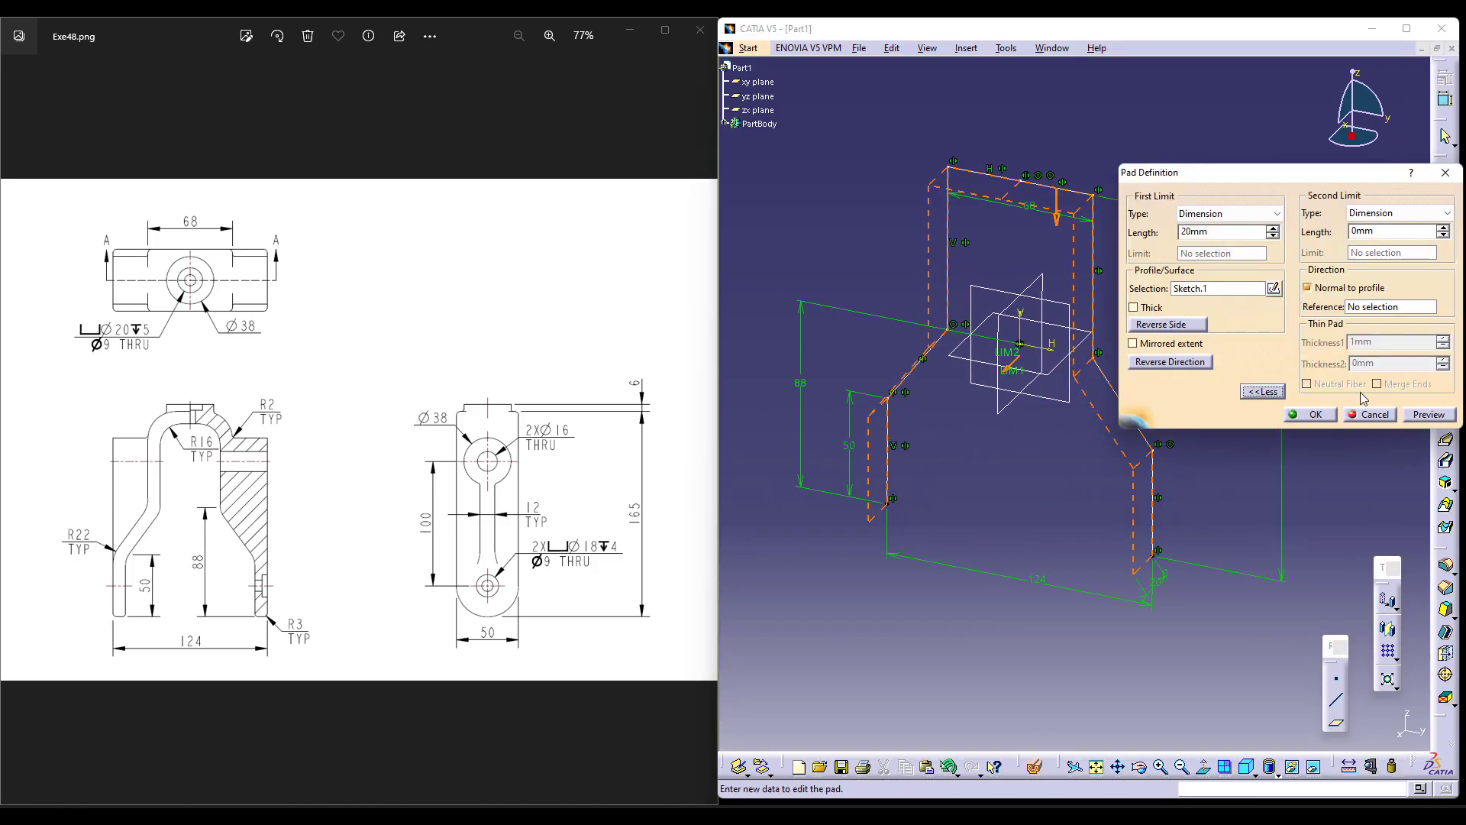
pyautogui.click(1151, 309)
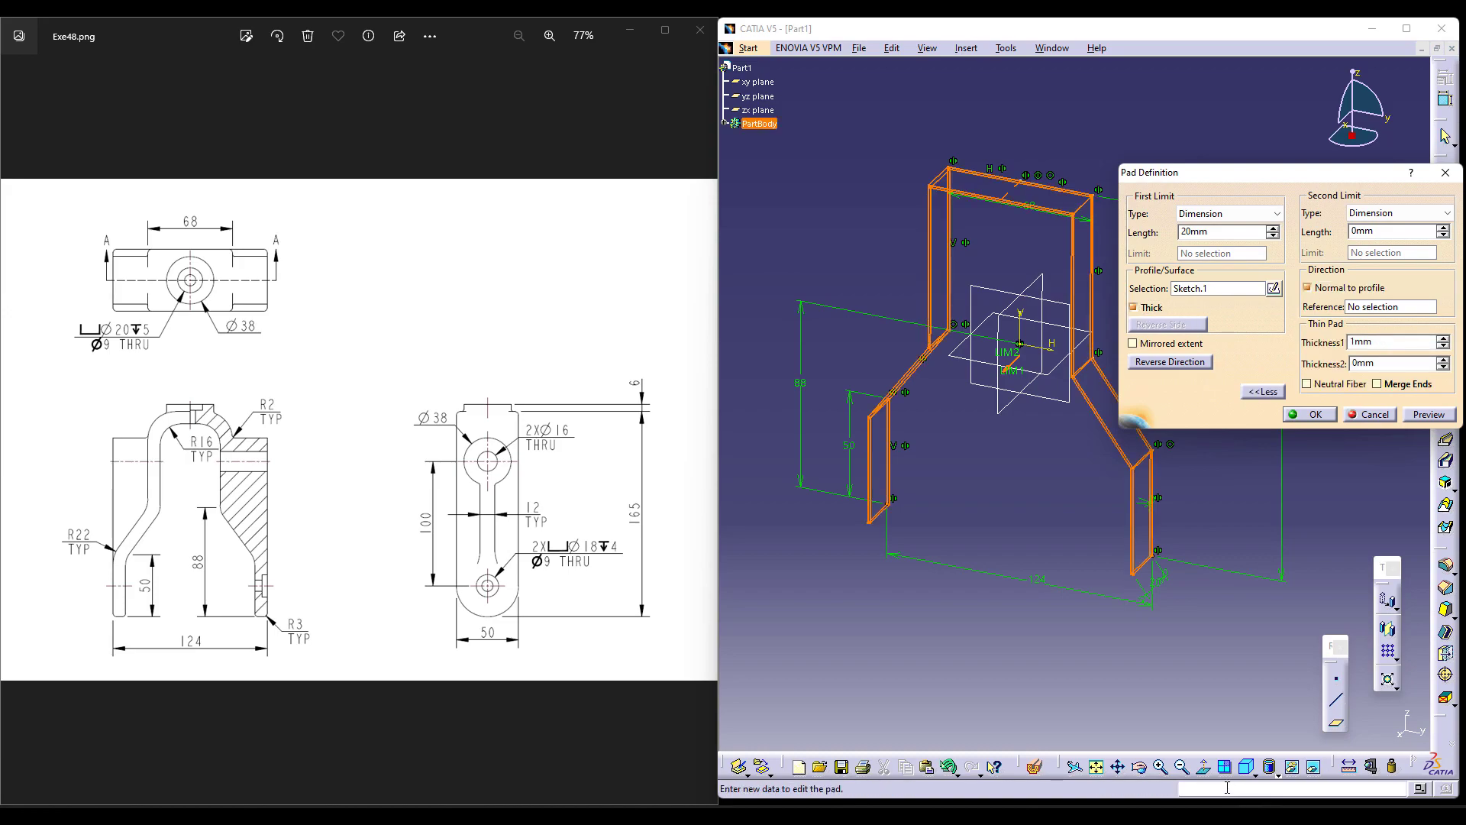
# Step: Set the pad's Thickness1 to 10 mm and create the thick pad
pyautogui.click(1271, 768)
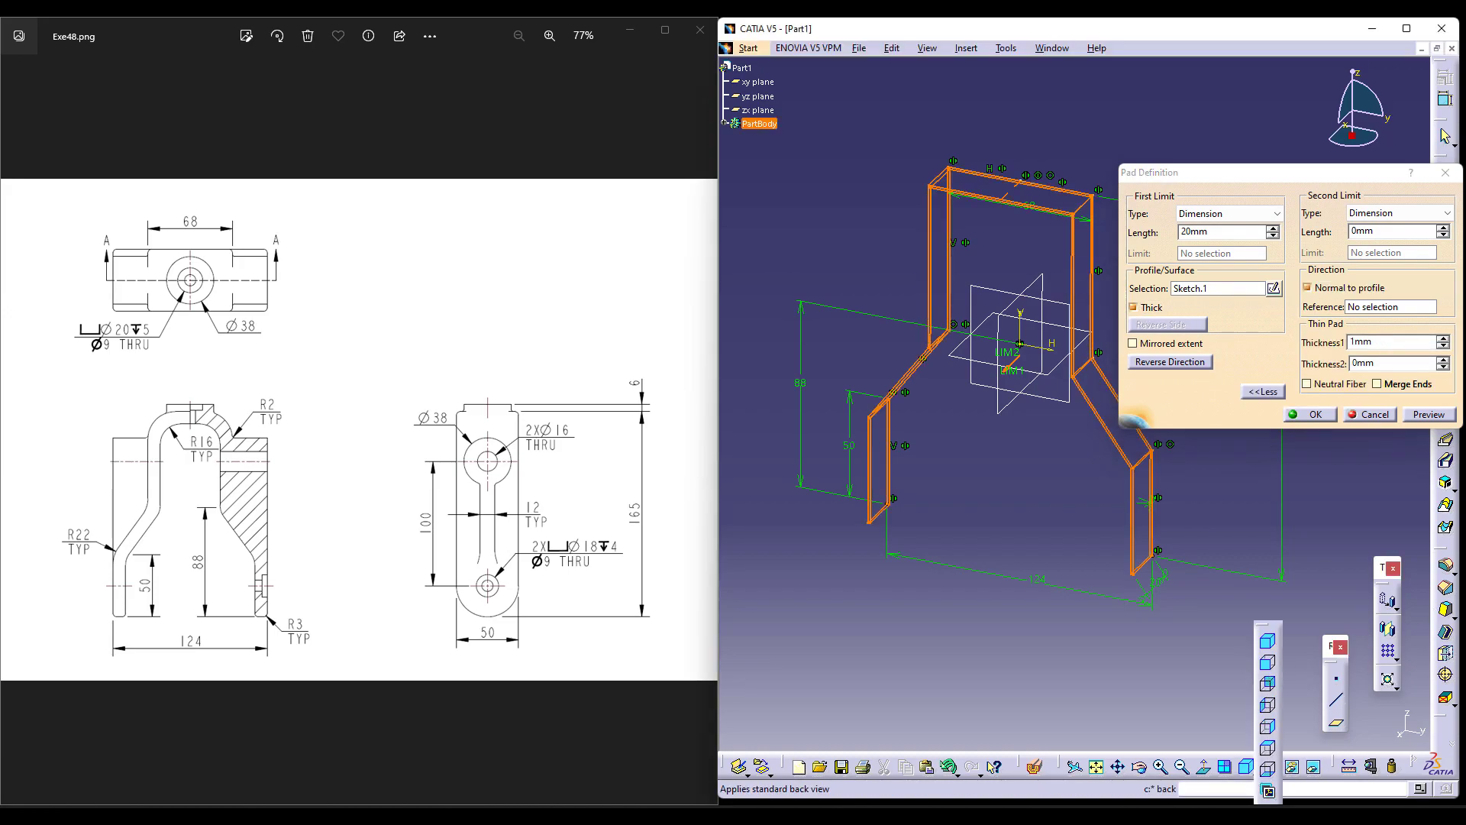
pyautogui.click(1267, 790)
pyautogui.moveTo(984, 668)
pyautogui.mouseDown(button='middle')
pyautogui.moveTo(927, 577)
pyautogui.moveTo(1080, 573)
pyautogui.moveTo(1081, 607)
pyautogui.mouseUp(button='middle')
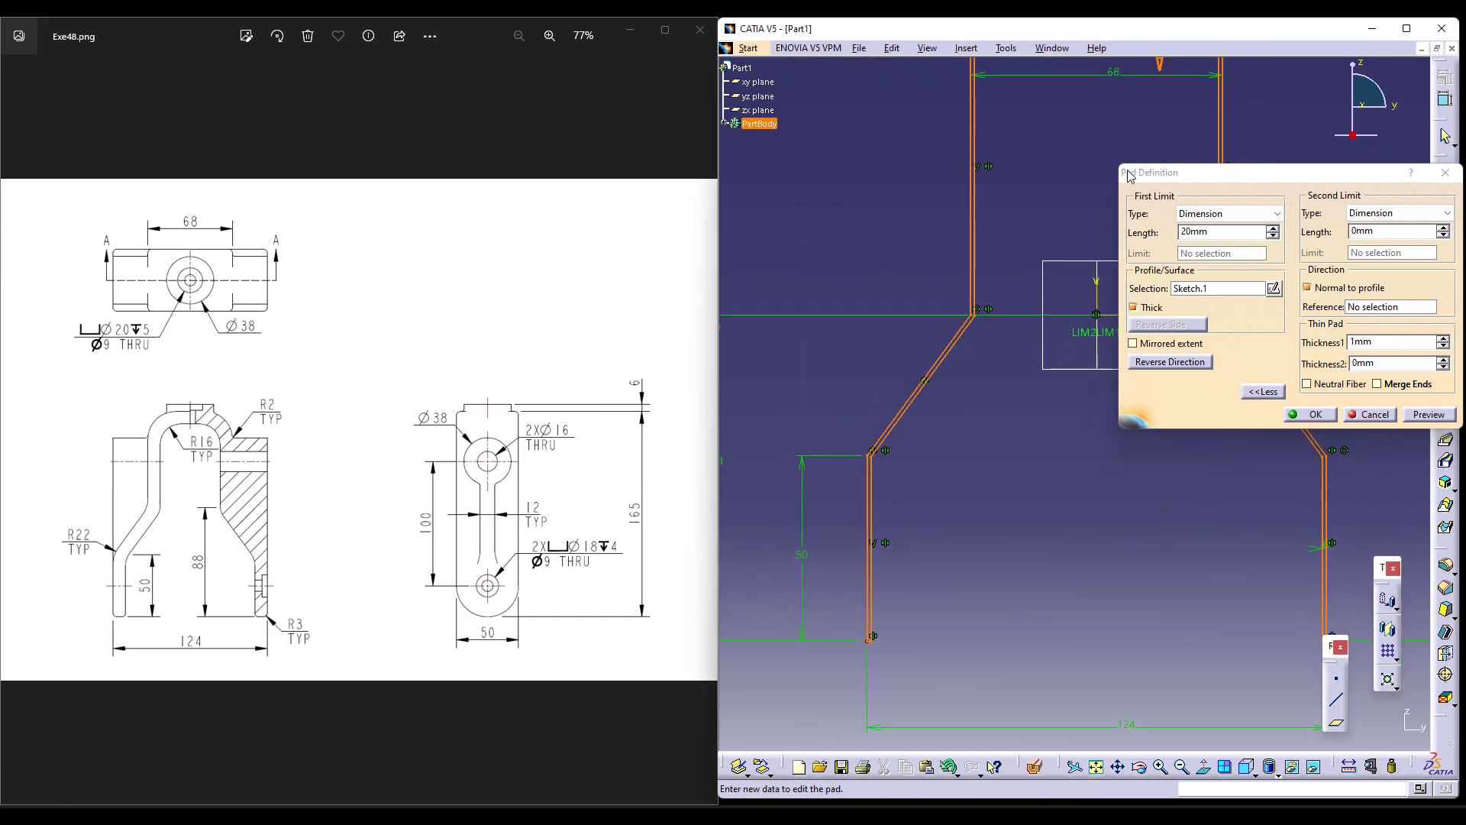
pyautogui.doubleClick(1384, 340)
pyautogui.write('10')
pyautogui.press('Return')
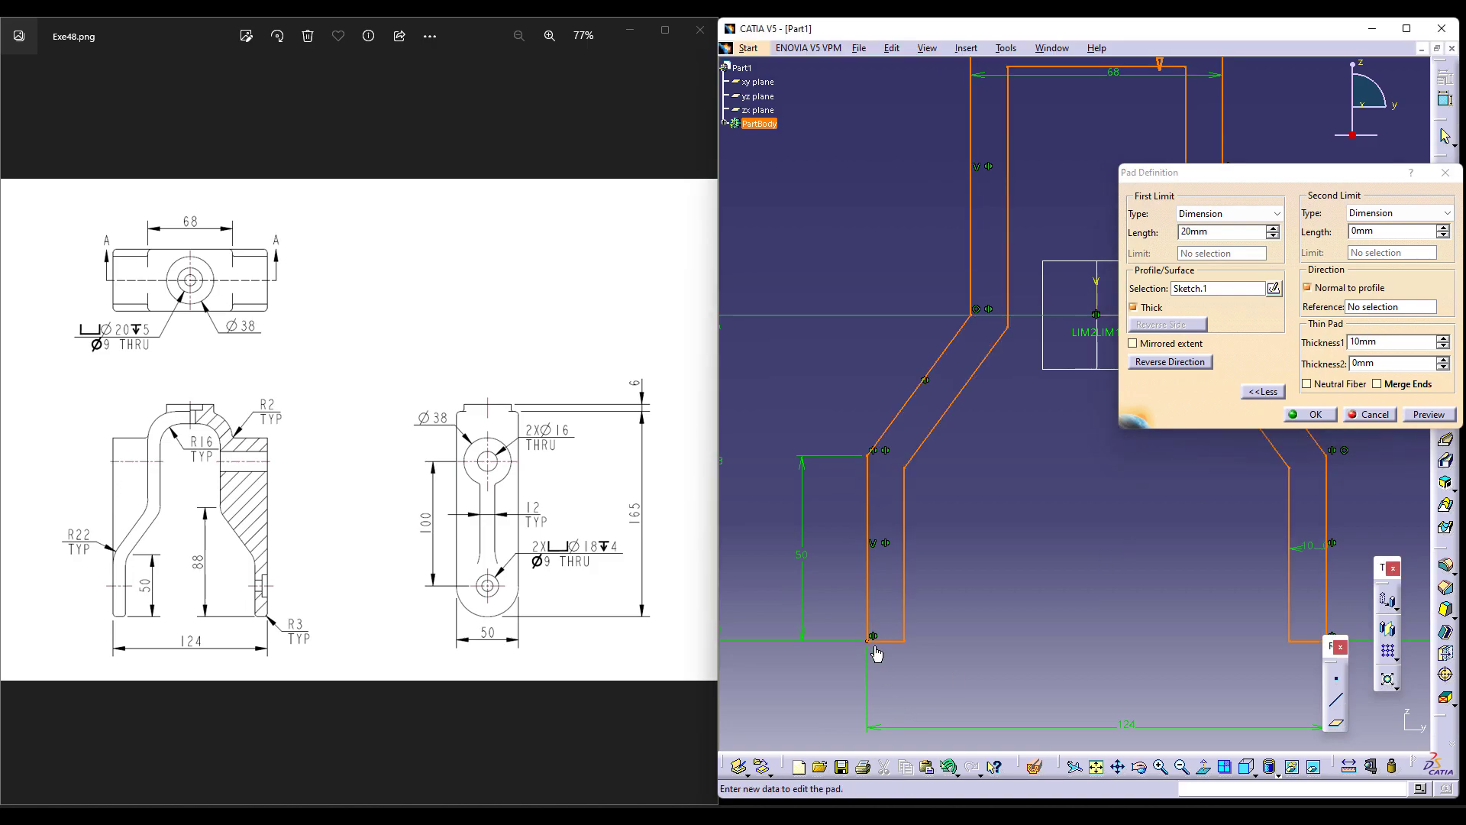
pyautogui.moveTo(974, 500)
pyautogui.mouseDown(button='middle')
pyautogui.moveTo(1055, 551)
pyautogui.moveTo(980, 576)
pyautogui.mouseUp(button='middle')
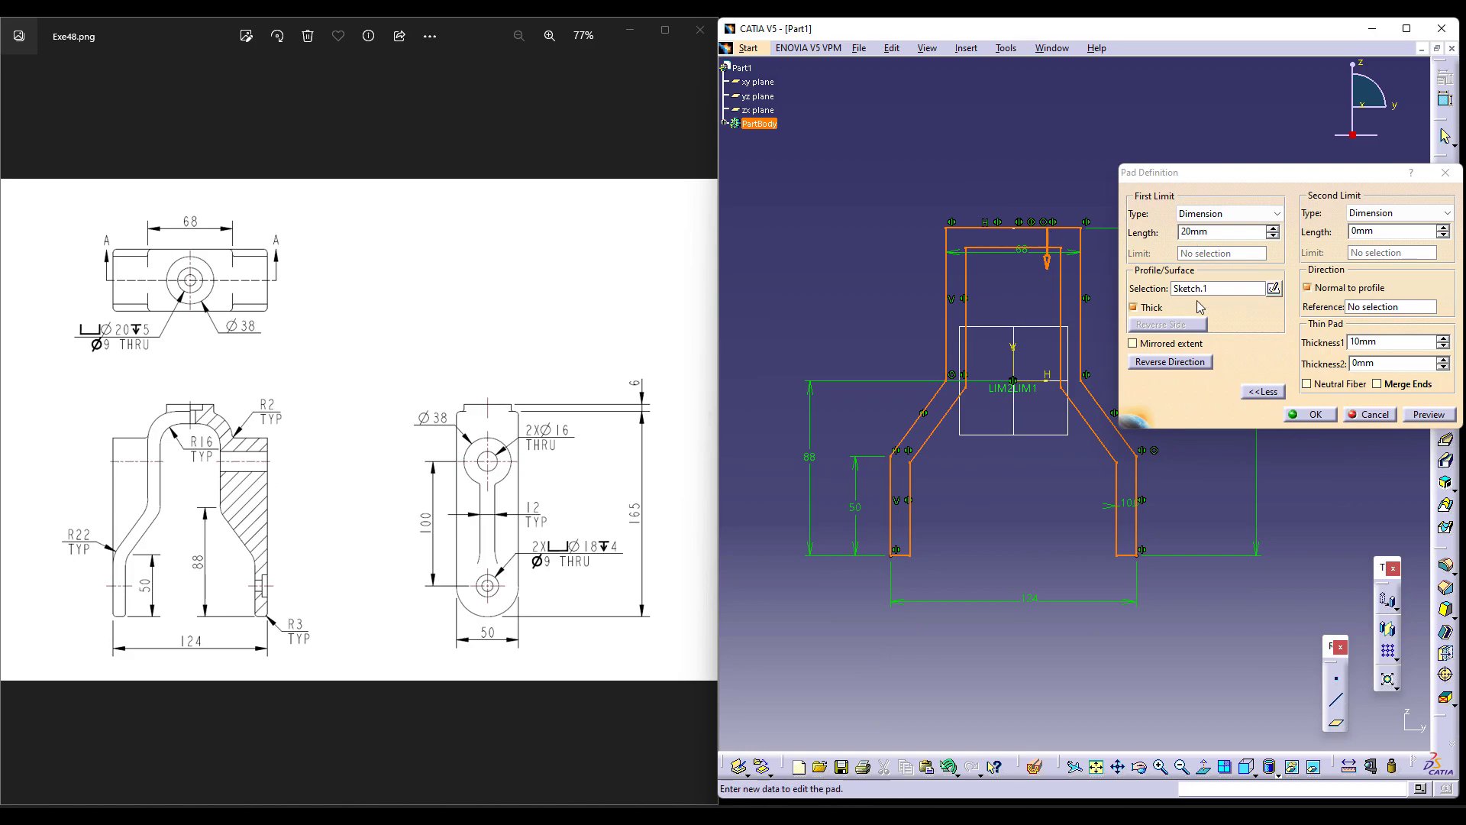
pyautogui.click(1310, 414)
pyautogui.click(1246, 762)
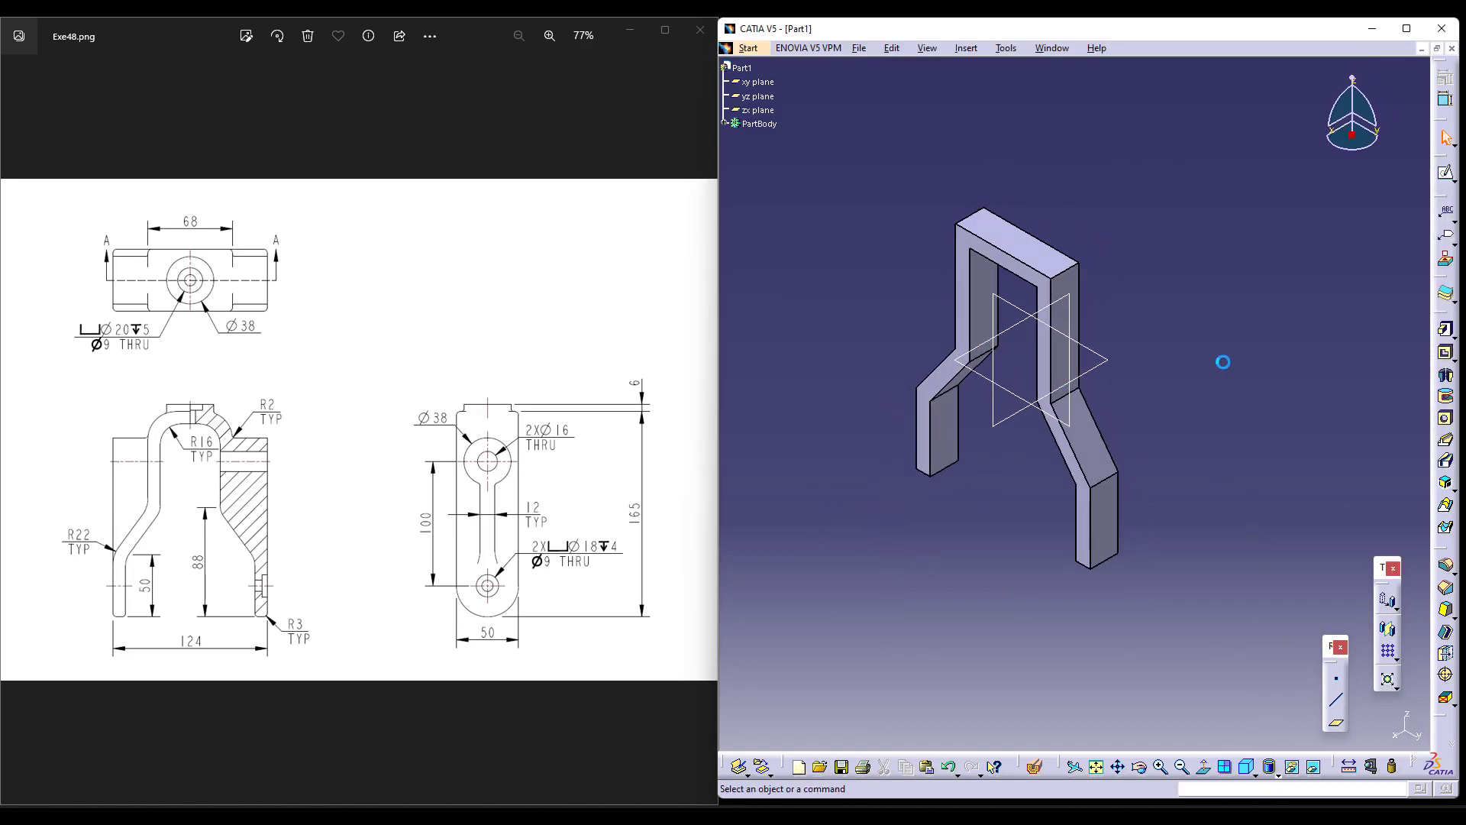
# Step: Edit the pad to a length of 25 mm with Mirrored extent turned on
pyautogui.doubleClick(969, 227)
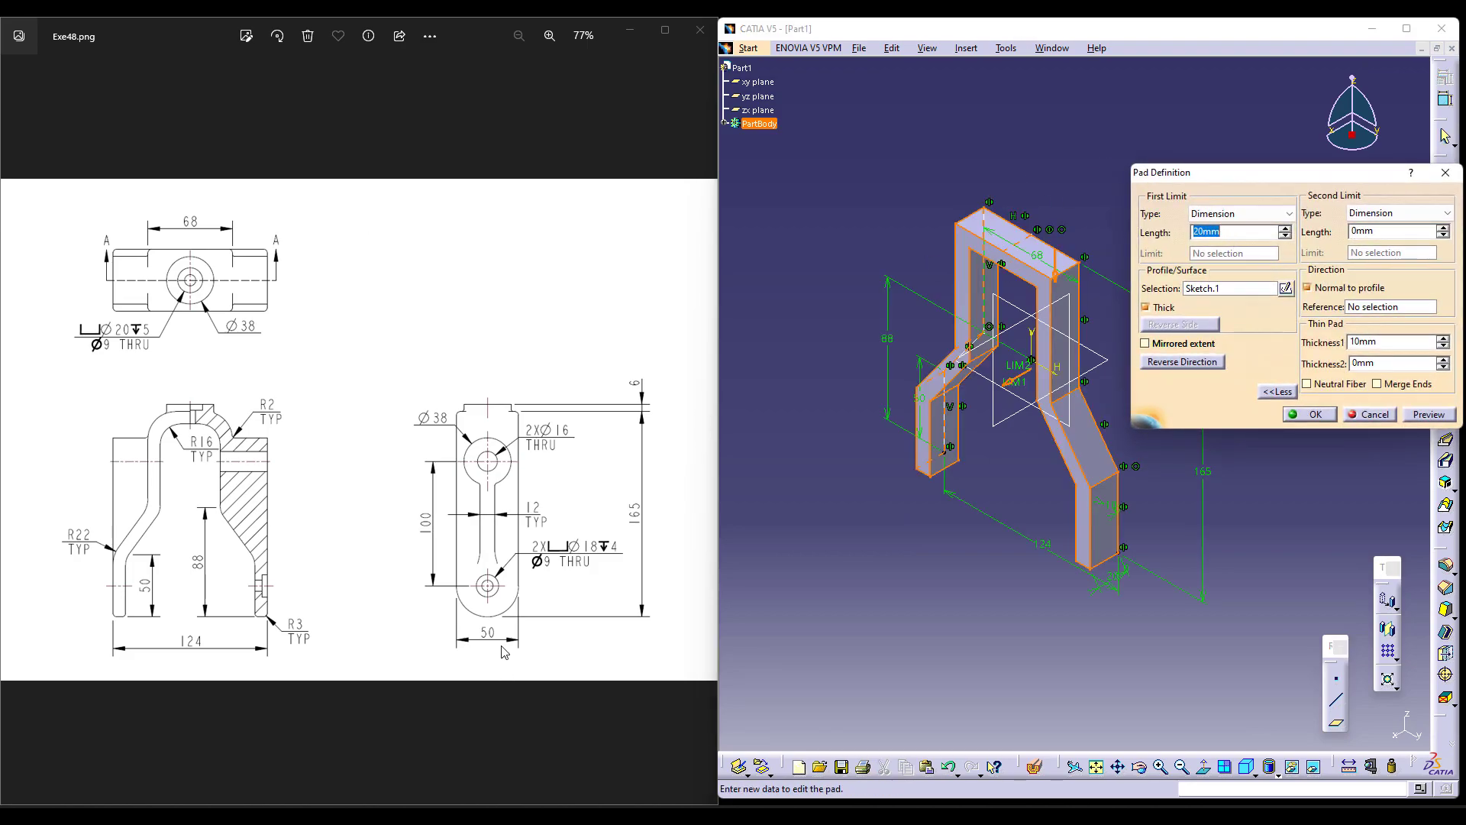
pyautogui.click(1204, 352)
pyautogui.write('25')
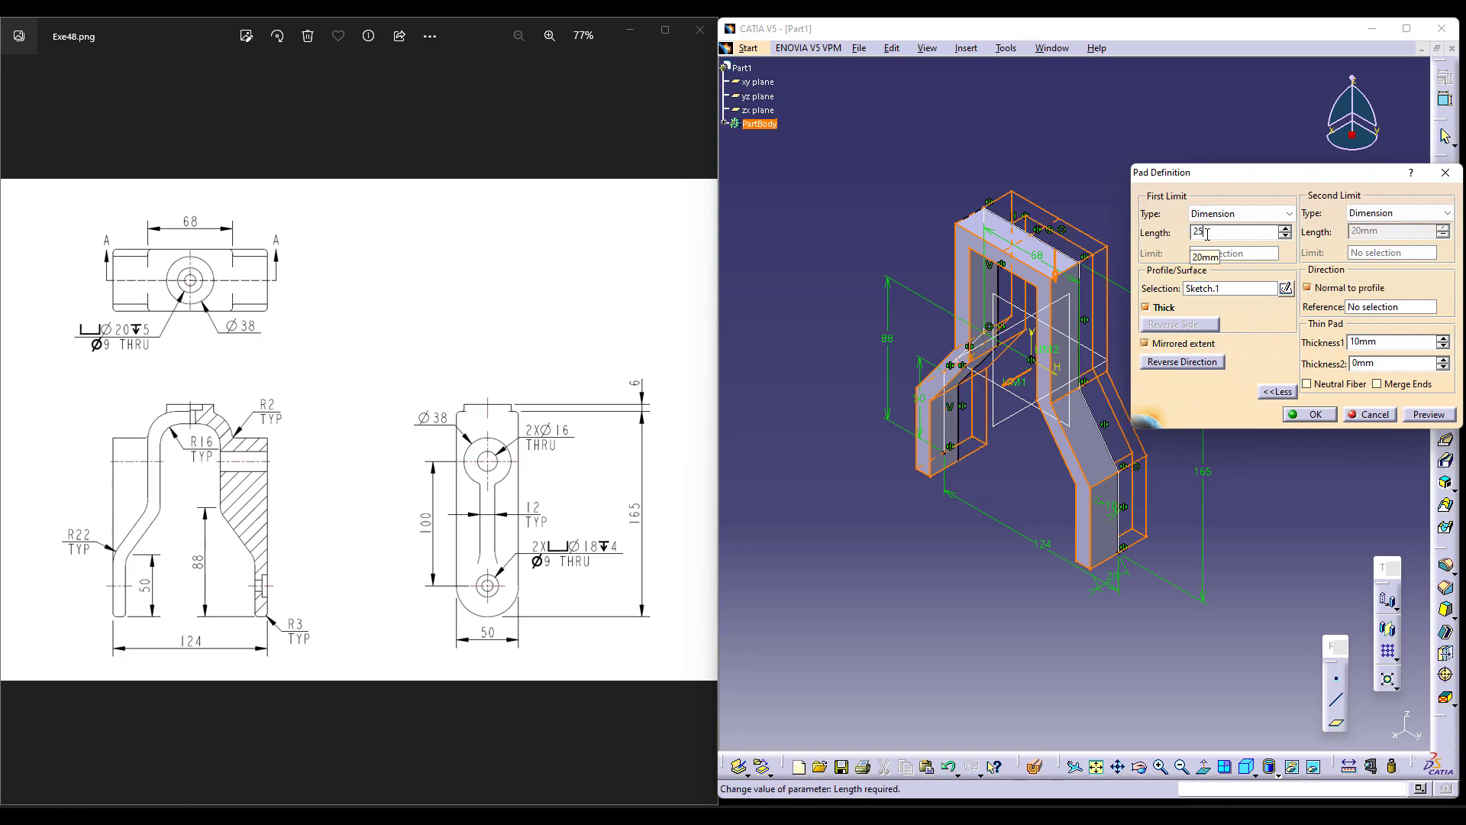
pyautogui.click(1288, 519)
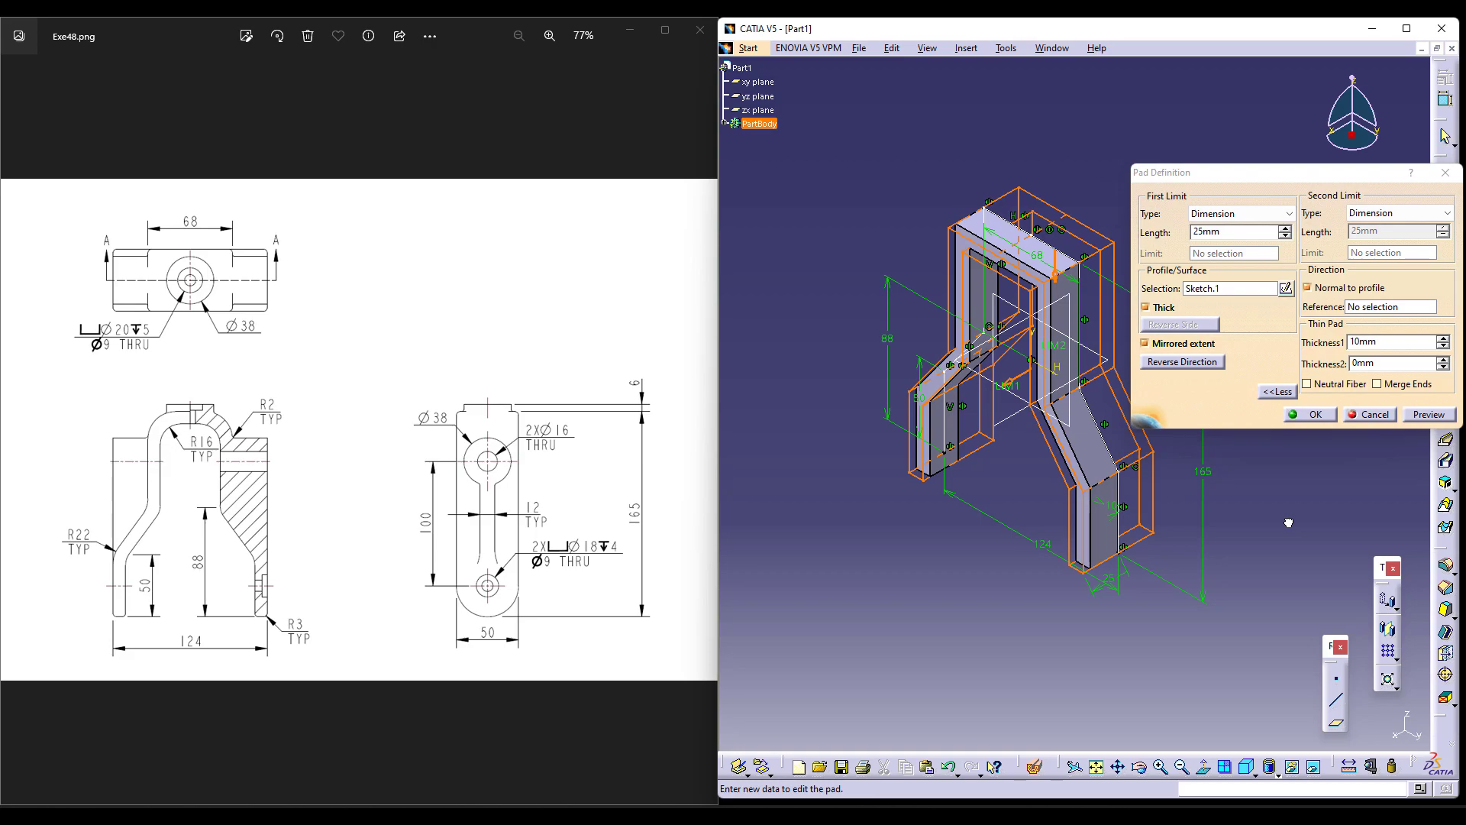
pyautogui.click(1310, 414)
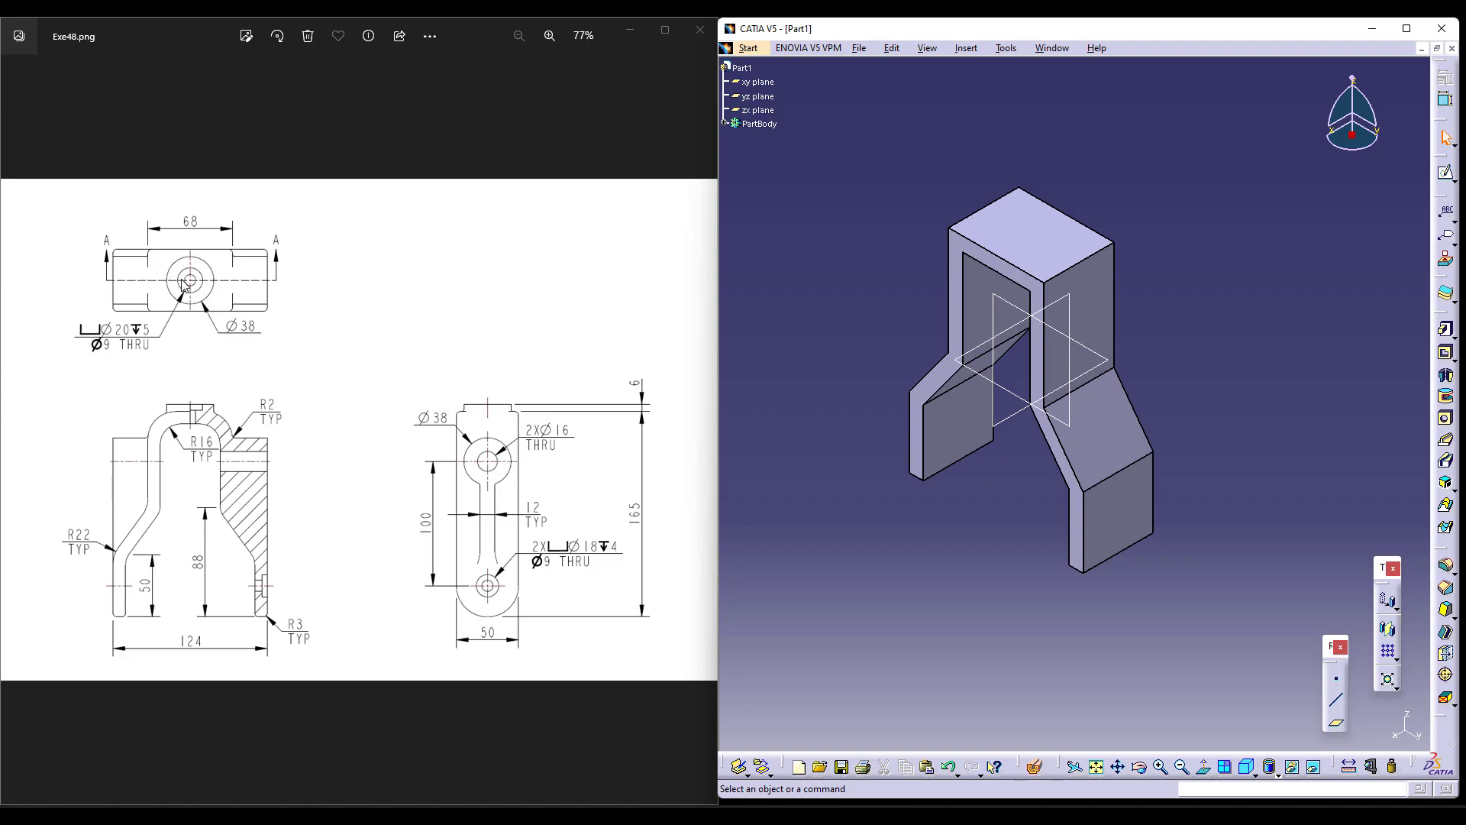
# Step: Fillet the six bend edges on the bracket's outer surface, at the leg bends and top corners, with a 22 mm radius
pyautogui.click(1446, 567)
pyautogui.moveTo(870, 461); pyautogui.dragTo(958, 425, button='middle')
pyautogui.click(937, 397)
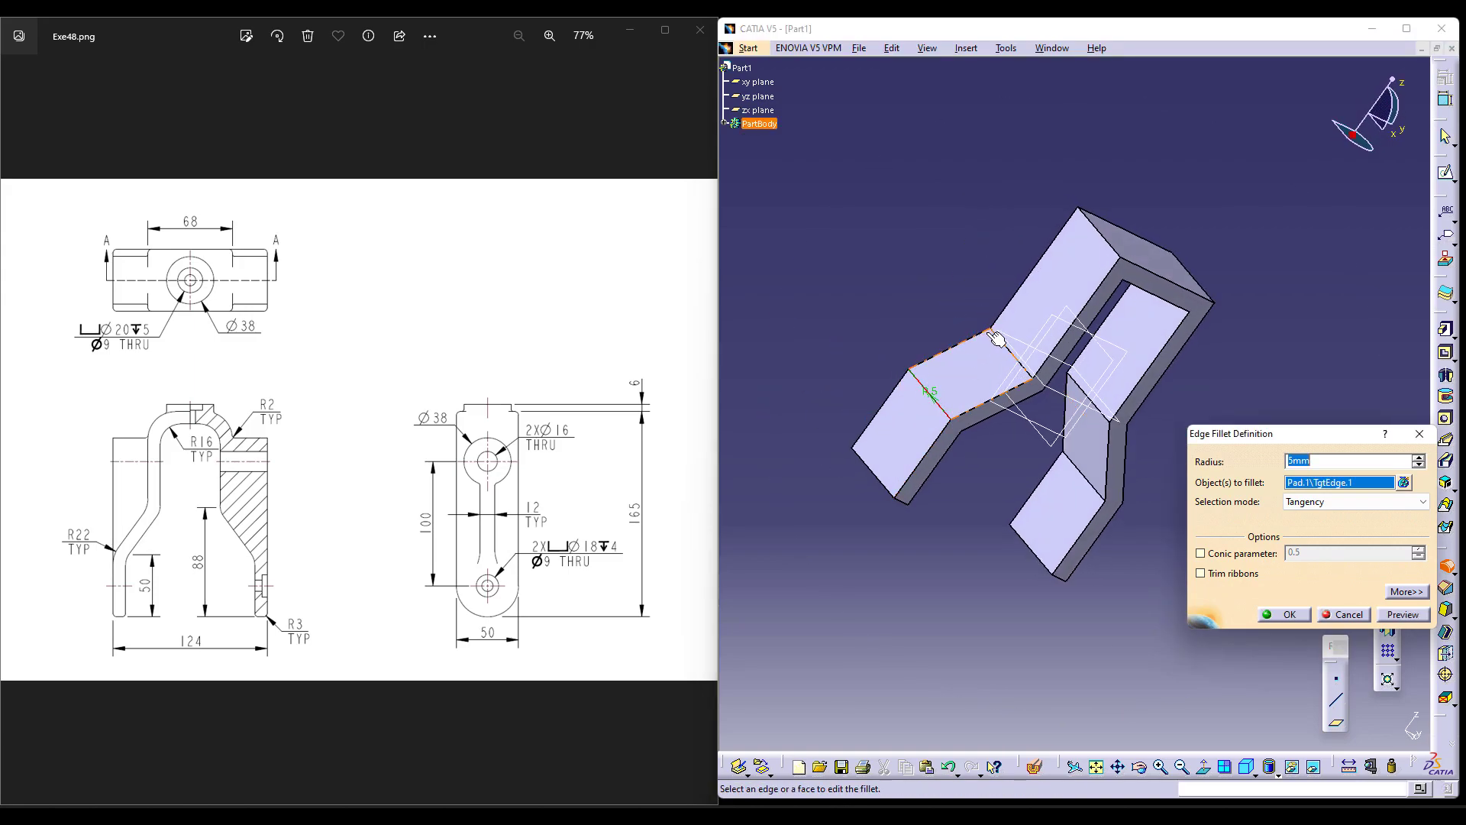
pyautogui.click(1008, 351)
pyautogui.moveTo(1050, 293); pyautogui.dragTo(954, 382, button='middle')
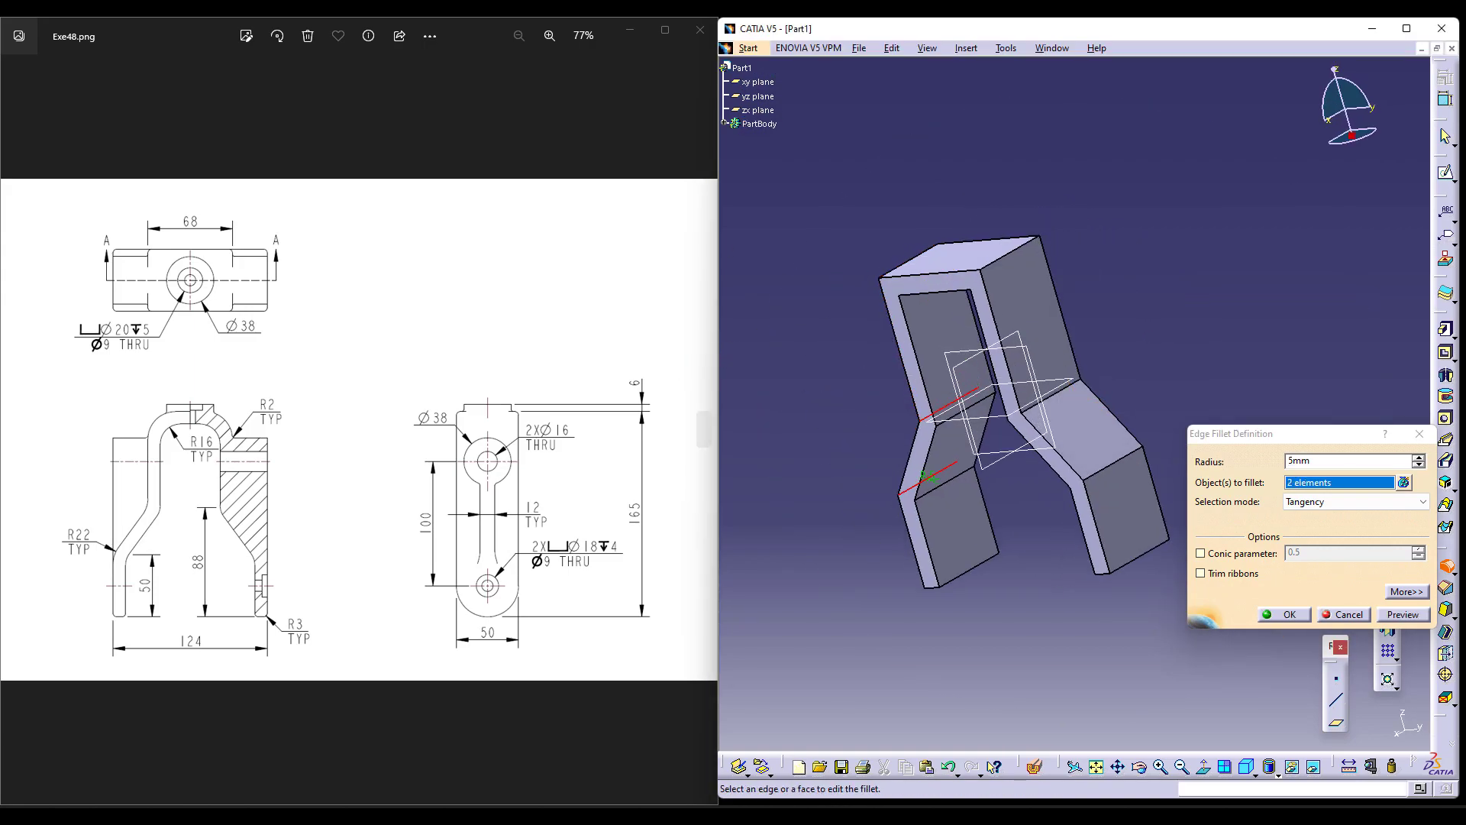
pyautogui.click(919, 256)
pyautogui.click(1016, 250)
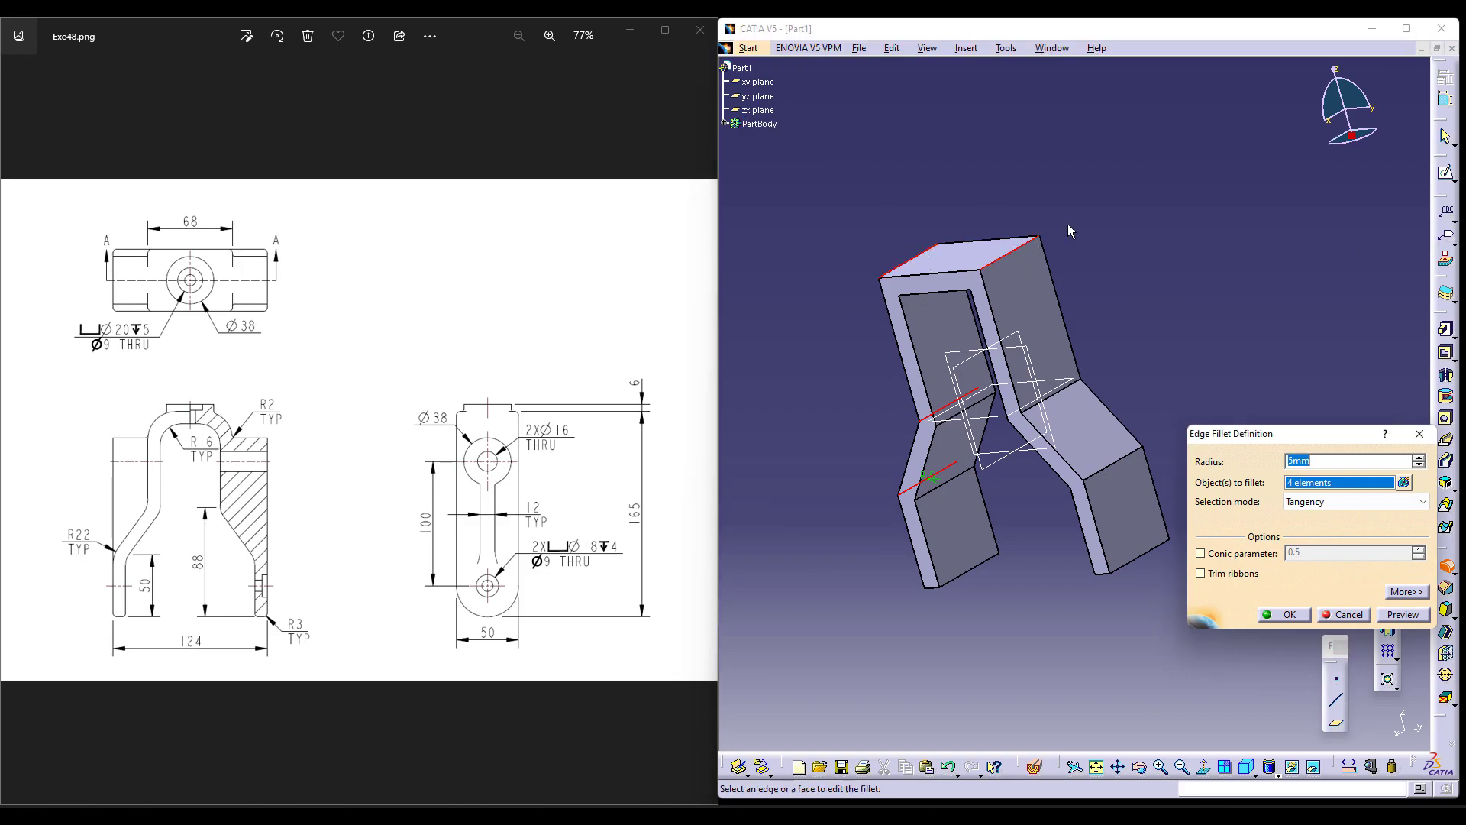
pyautogui.click(1073, 384)
pyautogui.click(1129, 455)
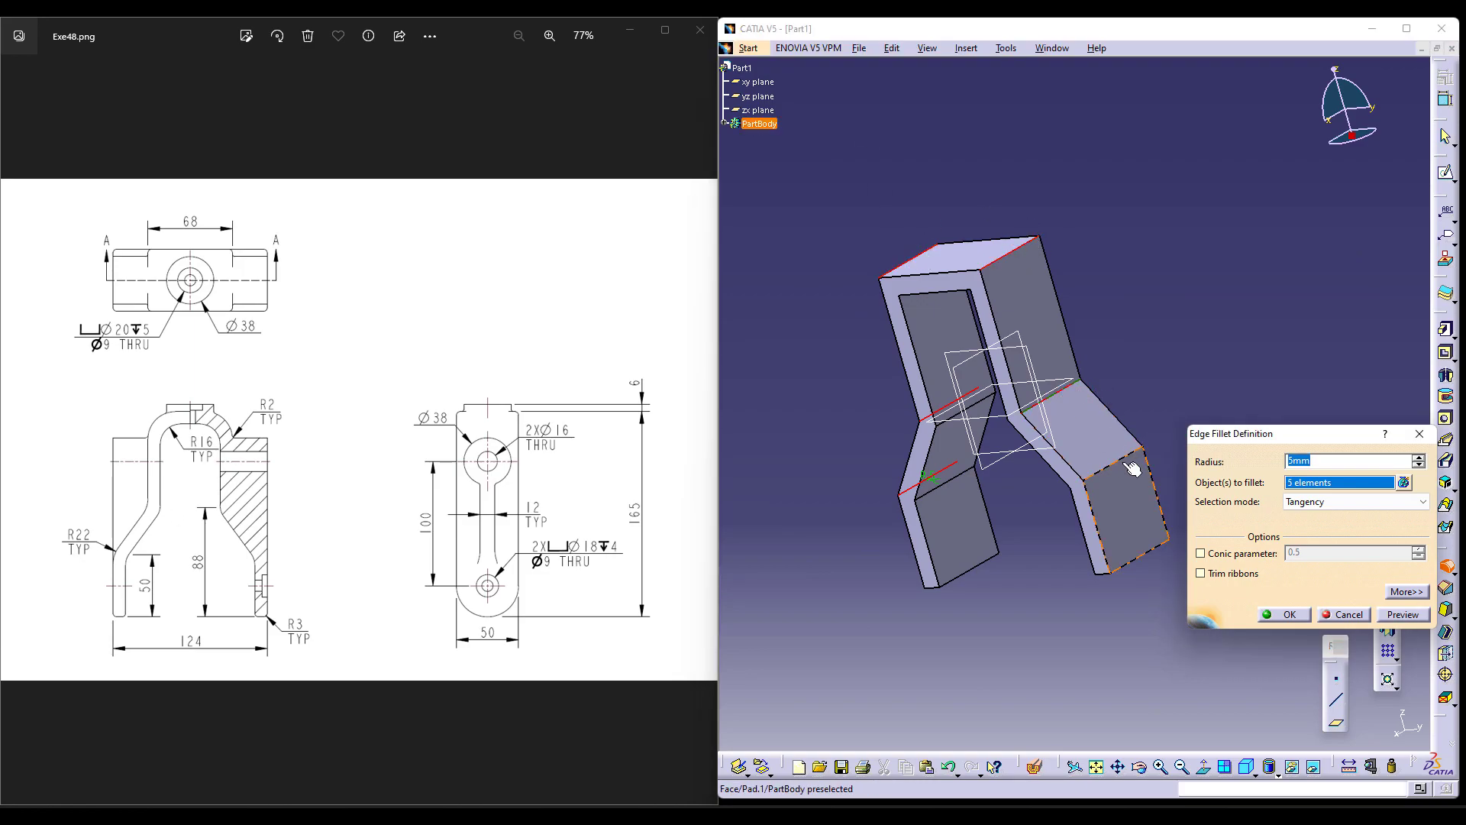
pyautogui.write('22')
pyautogui.press('Return')
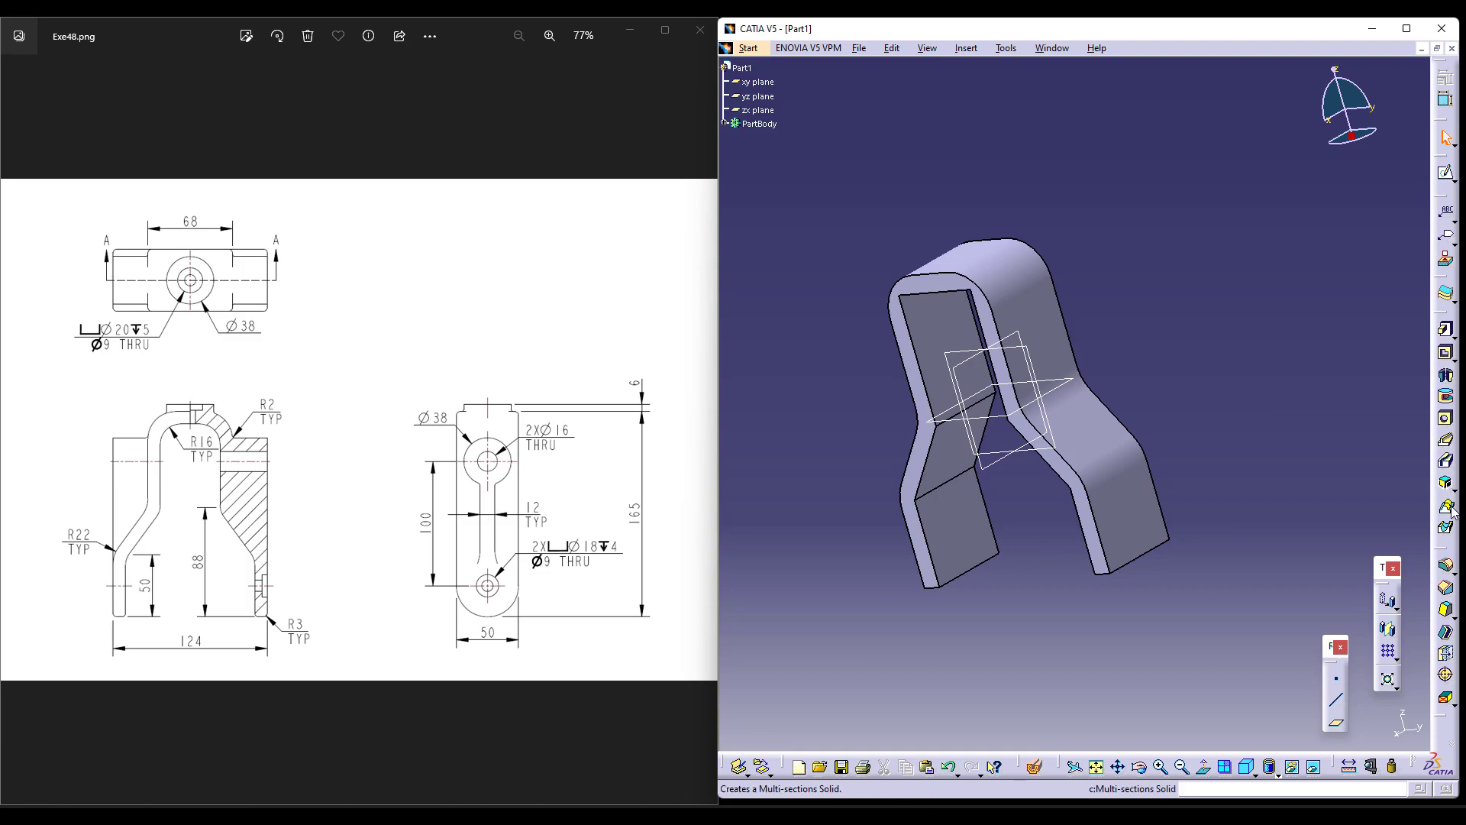
# Step: Fillet the six bend edges on the bracket's inner surface with a 16 mm radius
pyautogui.click(1446, 565)
pyautogui.moveTo(1020, 565); pyautogui.dragTo(959, 424, button='middle')
pyautogui.click(960, 482)
pyautogui.click(1055, 379)
pyautogui.moveTo(1055, 378)
pyautogui.mouseDown(button='middle')
pyautogui.moveTo(1046, 364)
pyautogui.moveTo(1039, 385)
pyautogui.mouseUp(button='middle')
pyautogui.click(1036, 361)
pyautogui.moveTo(919, 370); pyautogui.dragTo(1007, 362, button='middle')
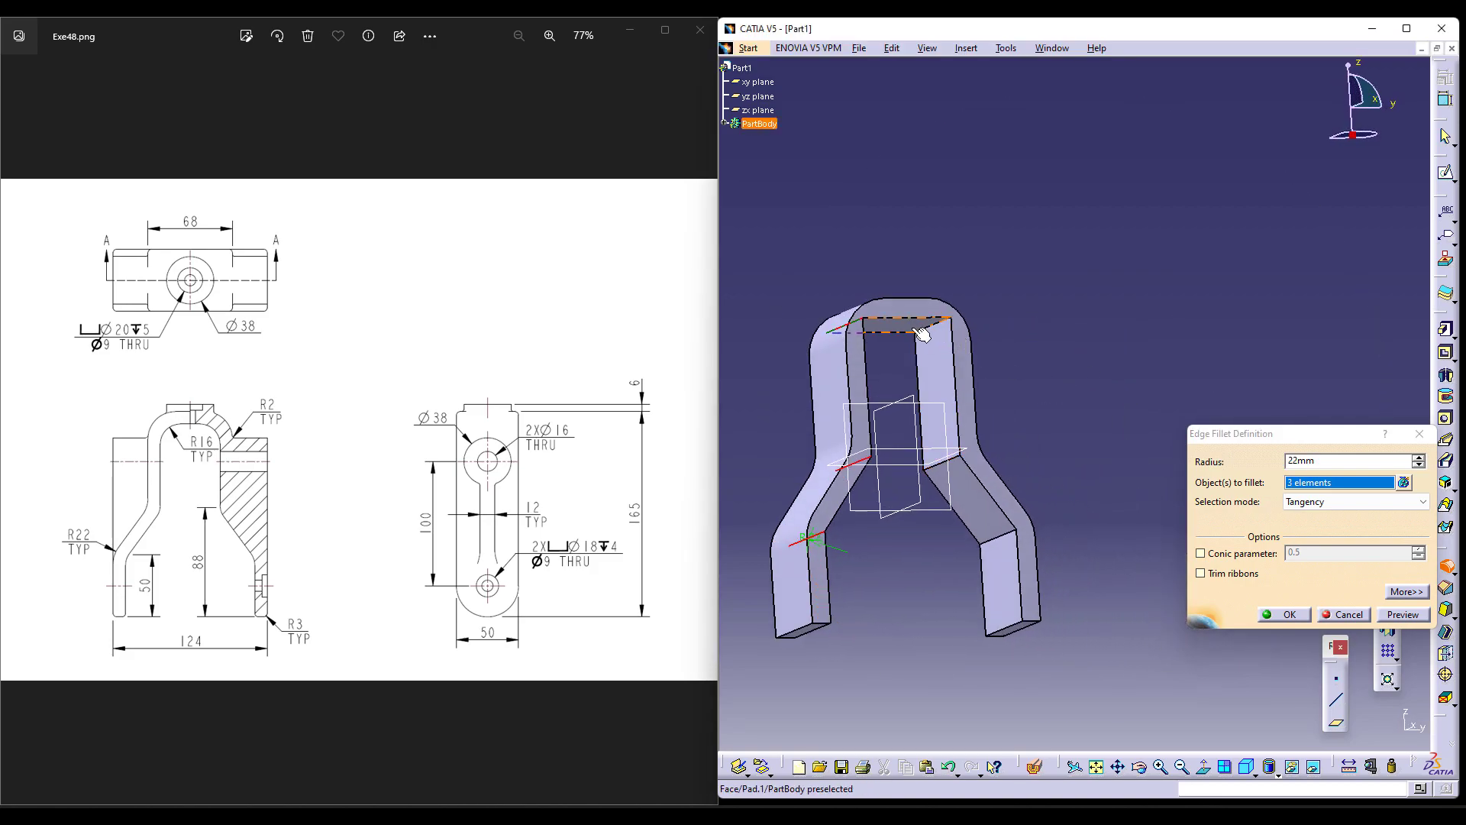
pyautogui.click(937, 326)
pyautogui.click(960, 459)
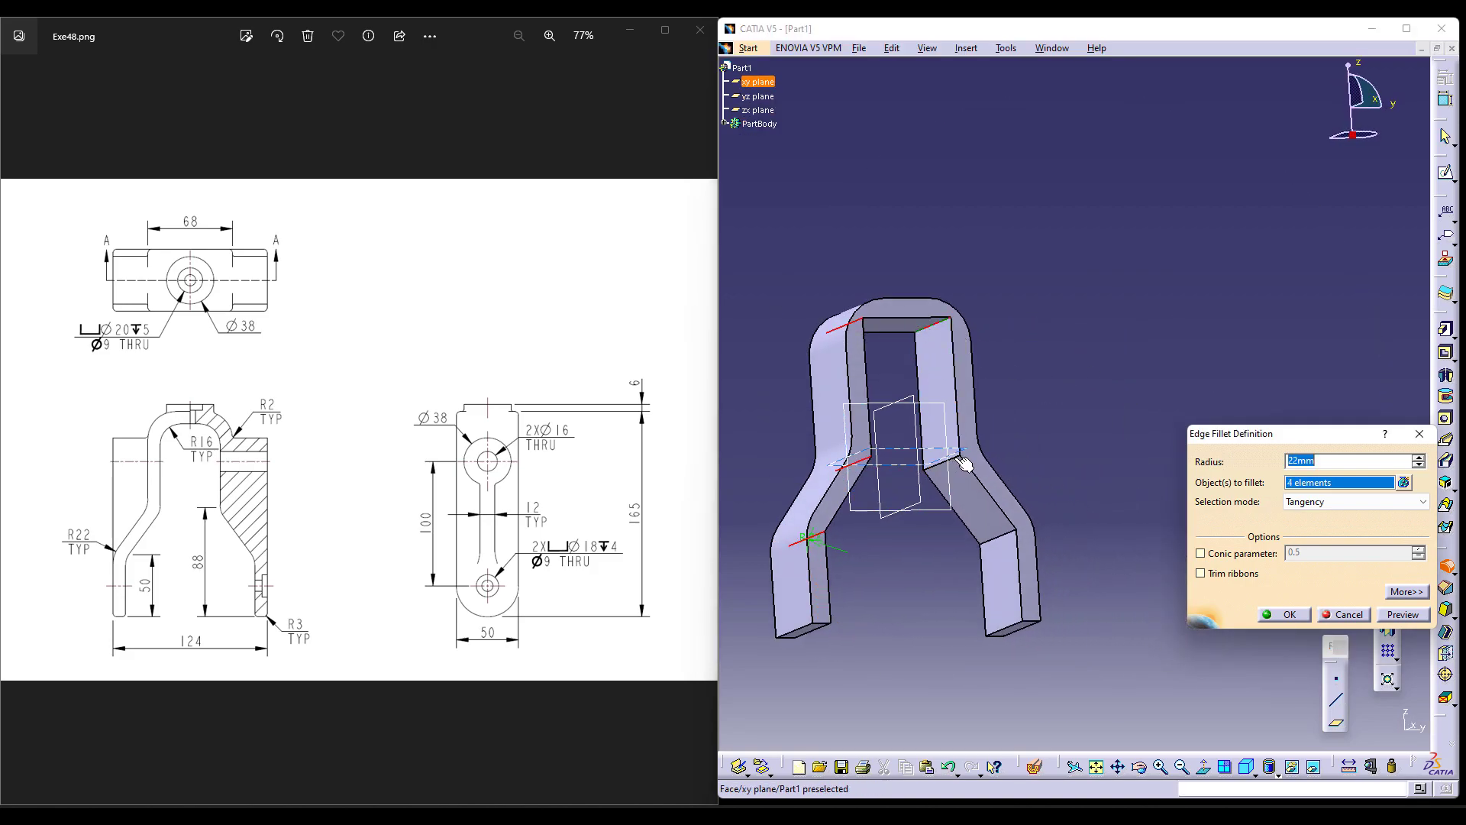
pyautogui.click(1010, 539)
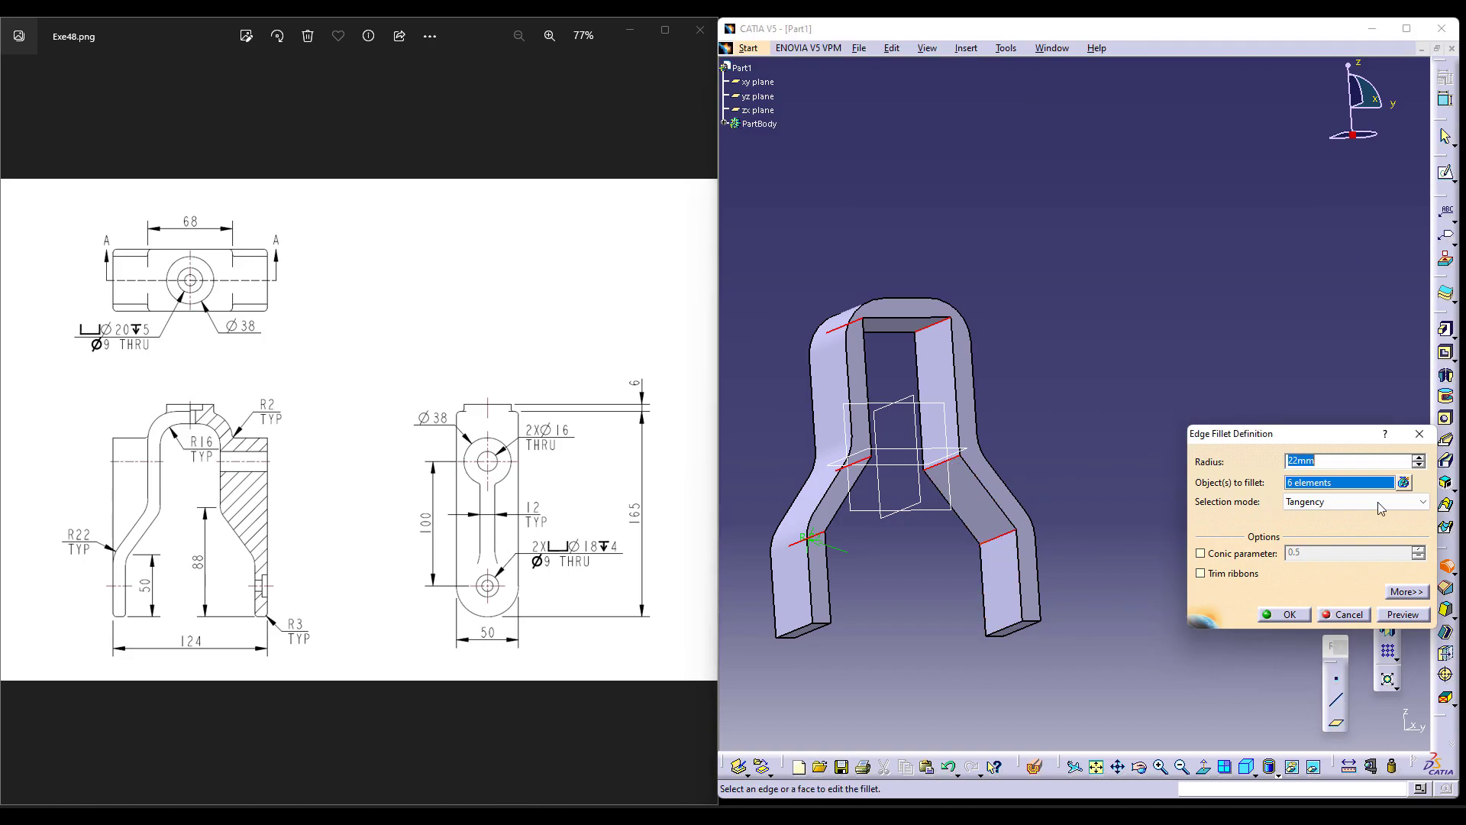
pyautogui.write('16')
pyautogui.press('Return')
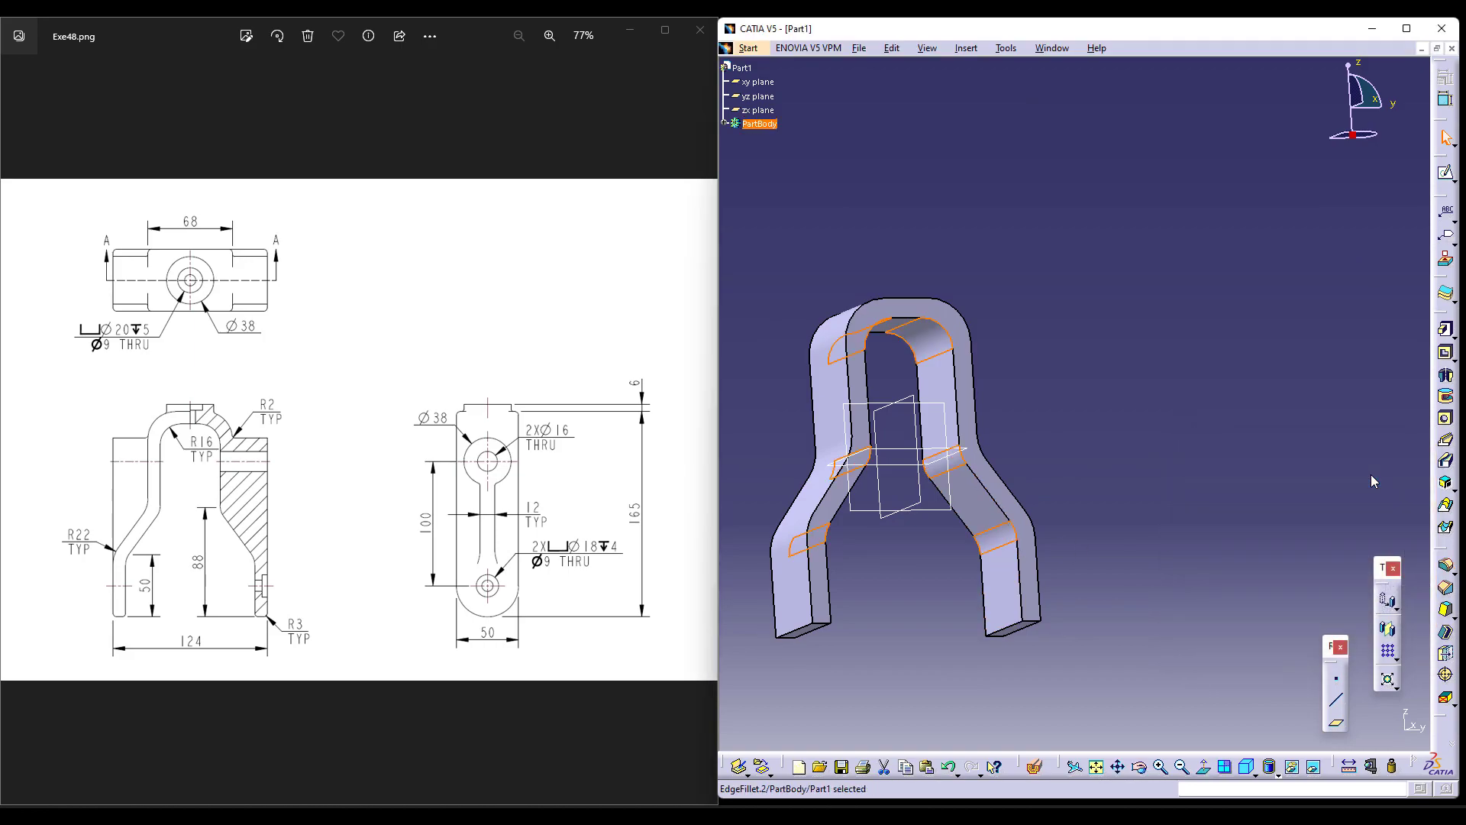
# Step: Round the right leg's lower end with a Tritangent Fillet between its two side faces, removing the end face
pyautogui.moveTo(1242, 492)
pyautogui.mouseDown(button='middle')
pyautogui.moveTo(1142, 461)
pyautogui.moveTo(1266, 323)
pyautogui.moveTo(1205, 422)
pyautogui.mouseUp(button='middle')
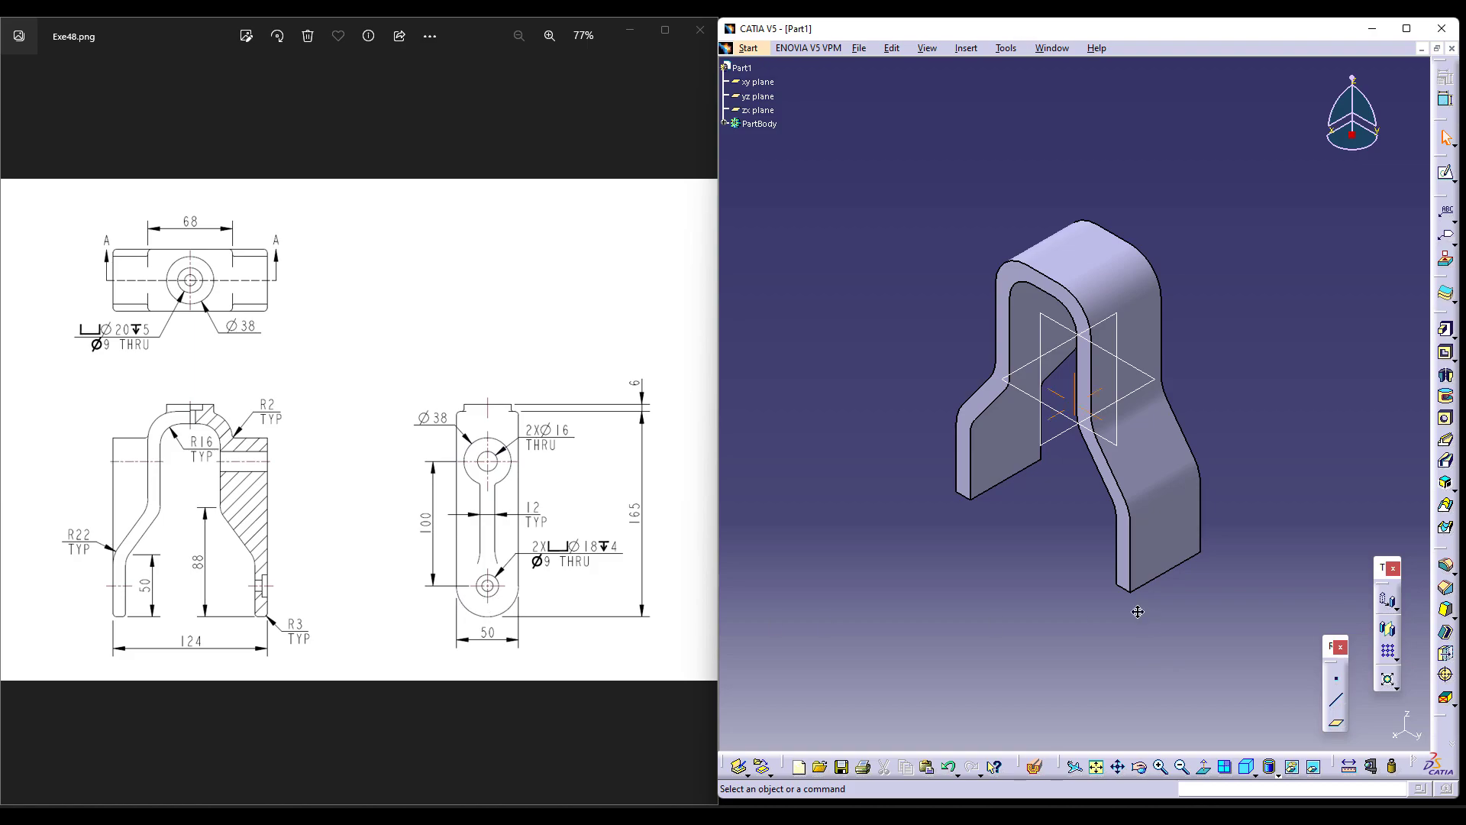
pyautogui.moveTo(1139, 612); pyautogui.dragTo(1100, 614, button='middle')
pyautogui.click(1452, 572)
pyautogui.click(1451, 578)
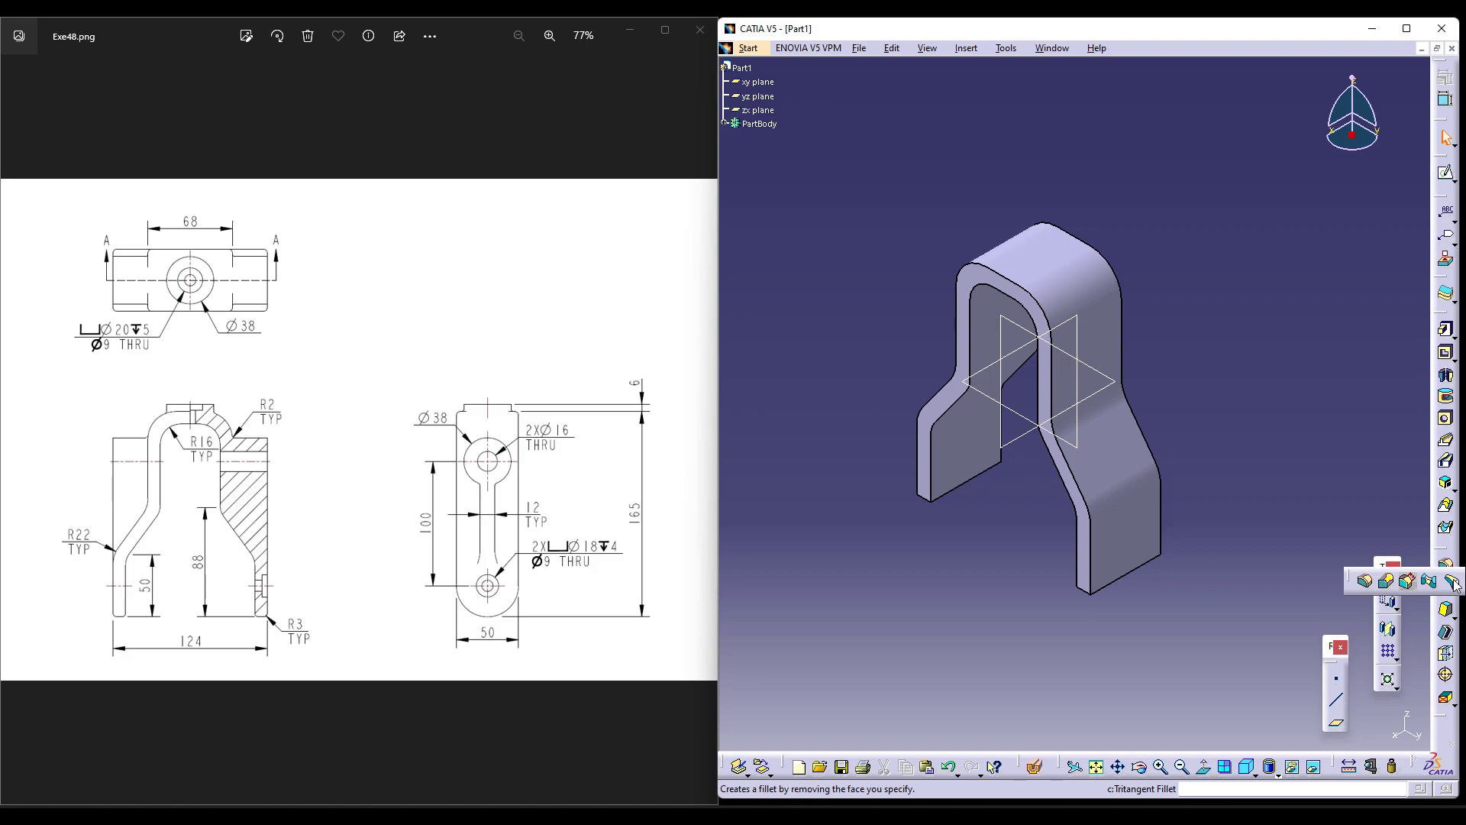
pyautogui.click(1079, 572)
pyautogui.moveTo(1079, 572); pyautogui.dragTo(1054, 468, button='middle')
pyautogui.click(1054, 467)
pyautogui.moveTo(1008, 543); pyautogui.dragTo(993, 412, button='middle')
pyautogui.click(1014, 468)
pyautogui.click(1254, 727)
# Step: Round the other leg's lower end with a Tritangent Fillet between the two side faces, removing its end face
pyautogui.moveTo(1168, 506); pyautogui.dragTo(1066, 566, button='middle')
pyautogui.click(1445, 565)
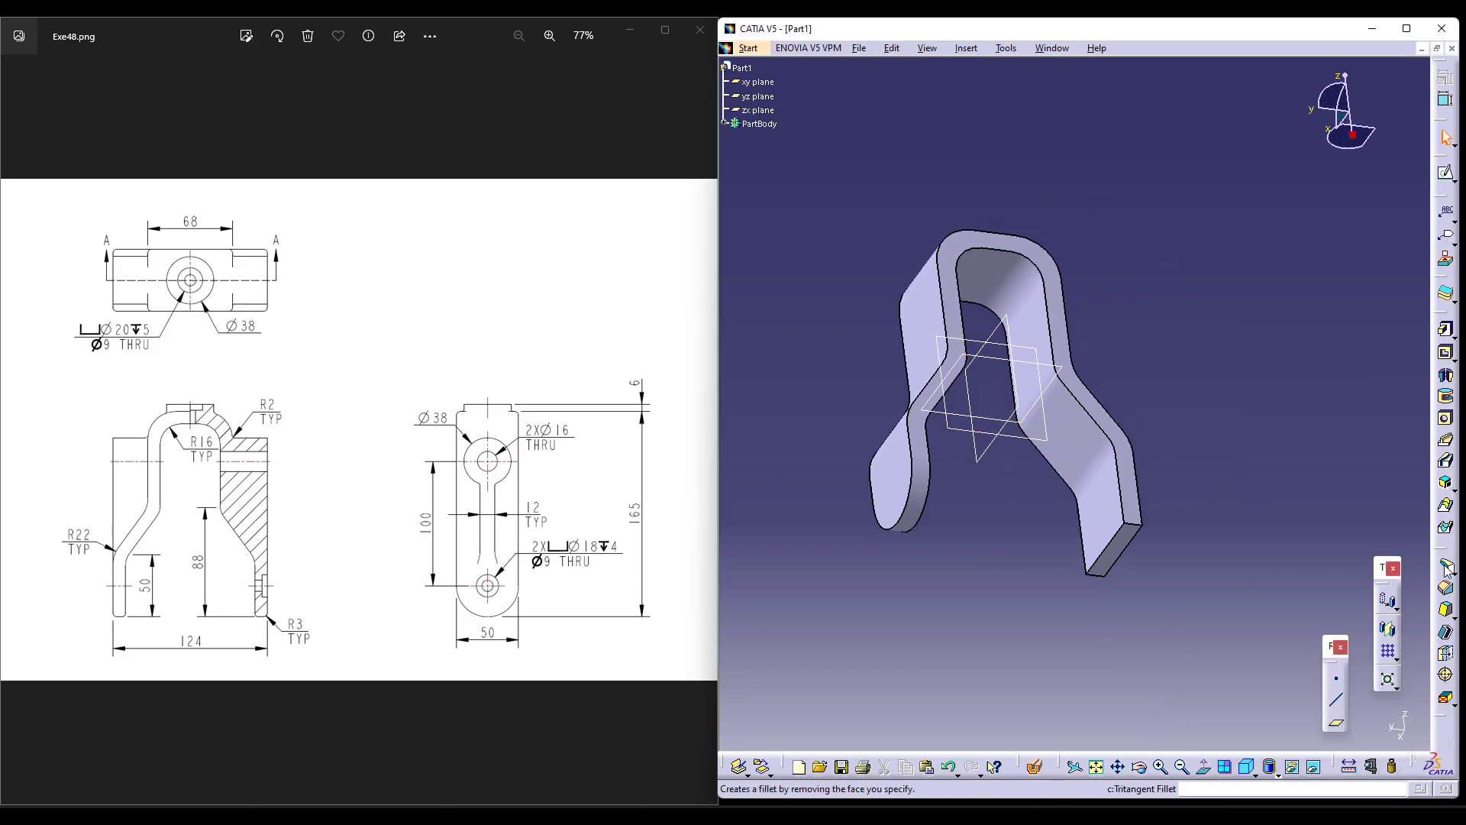
pyautogui.click(1144, 516)
pyautogui.moveTo(1145, 513)
pyautogui.mouseDown(button='middle')
pyautogui.moveTo(1276, 317)
pyautogui.moveTo(1168, 529)
pyautogui.mouseUp(button='middle')
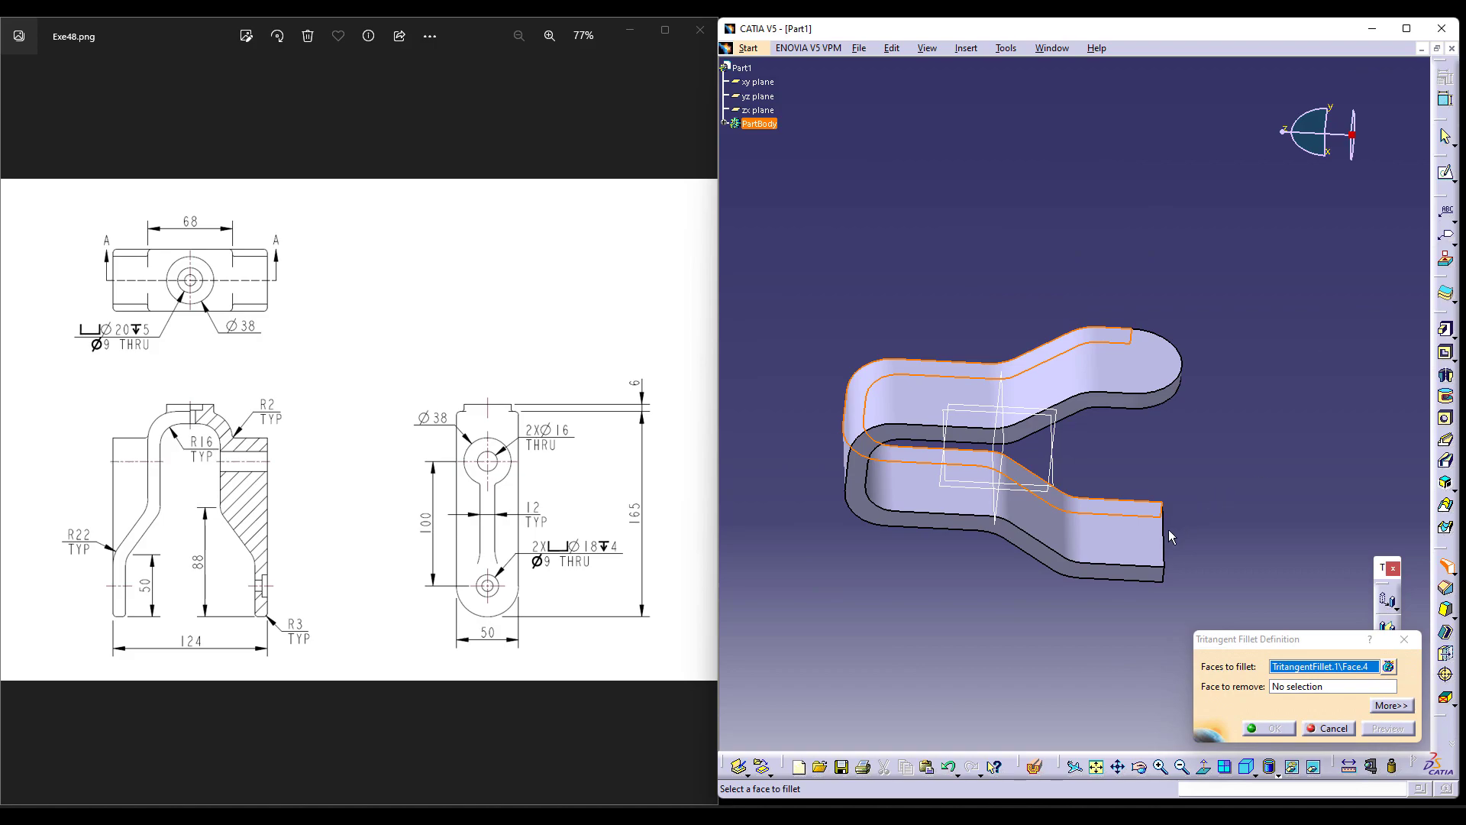
pyautogui.click(1146, 496)
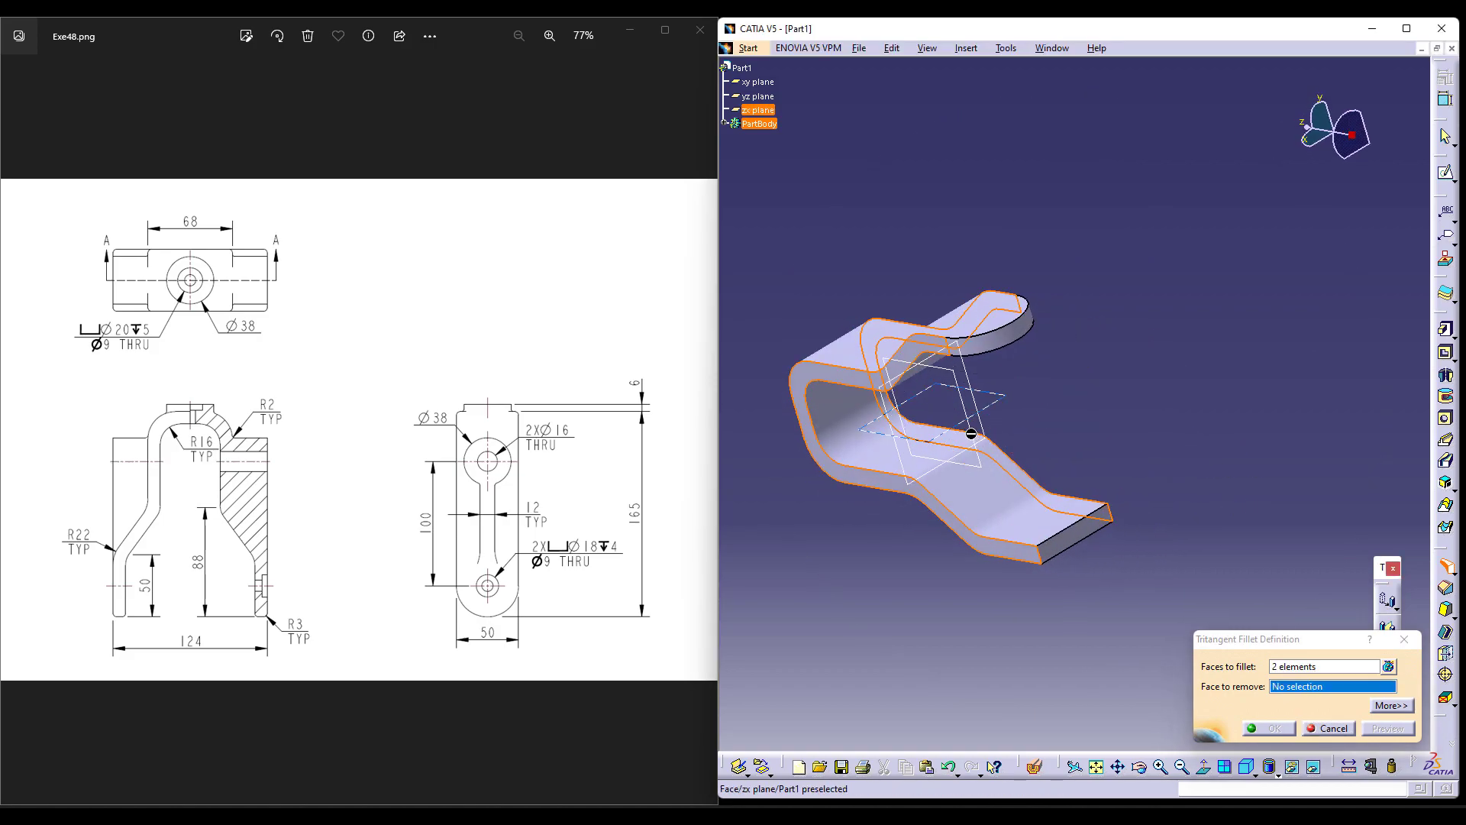
pyautogui.click(1072, 539)
pyautogui.click(1271, 729)
pyautogui.click(1219, 568)
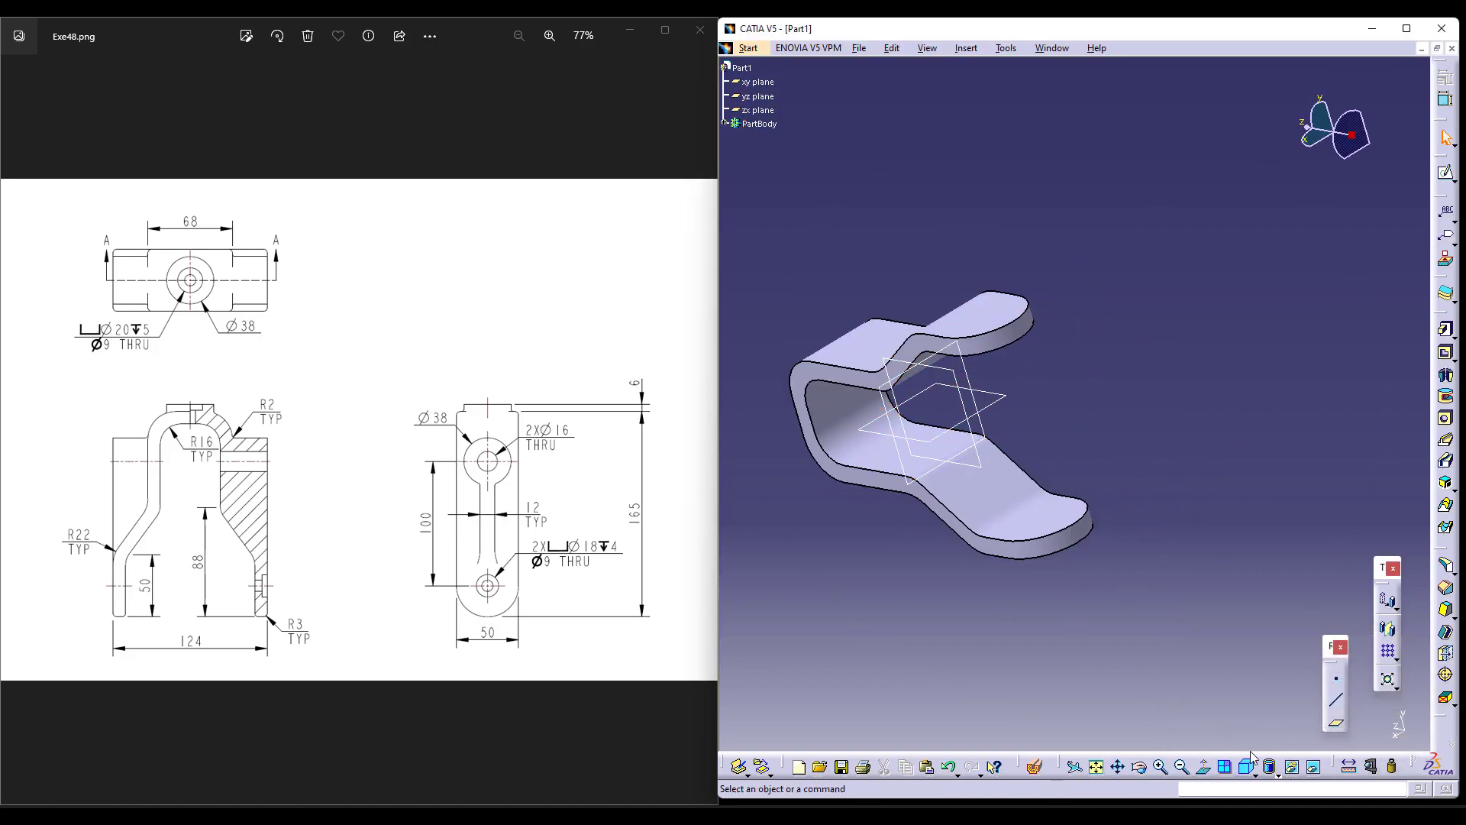
# Step: Start a new pad and open its sketch on the right leg's flat outer face near the rounded end
pyautogui.moveTo(1219, 569); pyautogui.dragTo(1187, 379, button='middle')
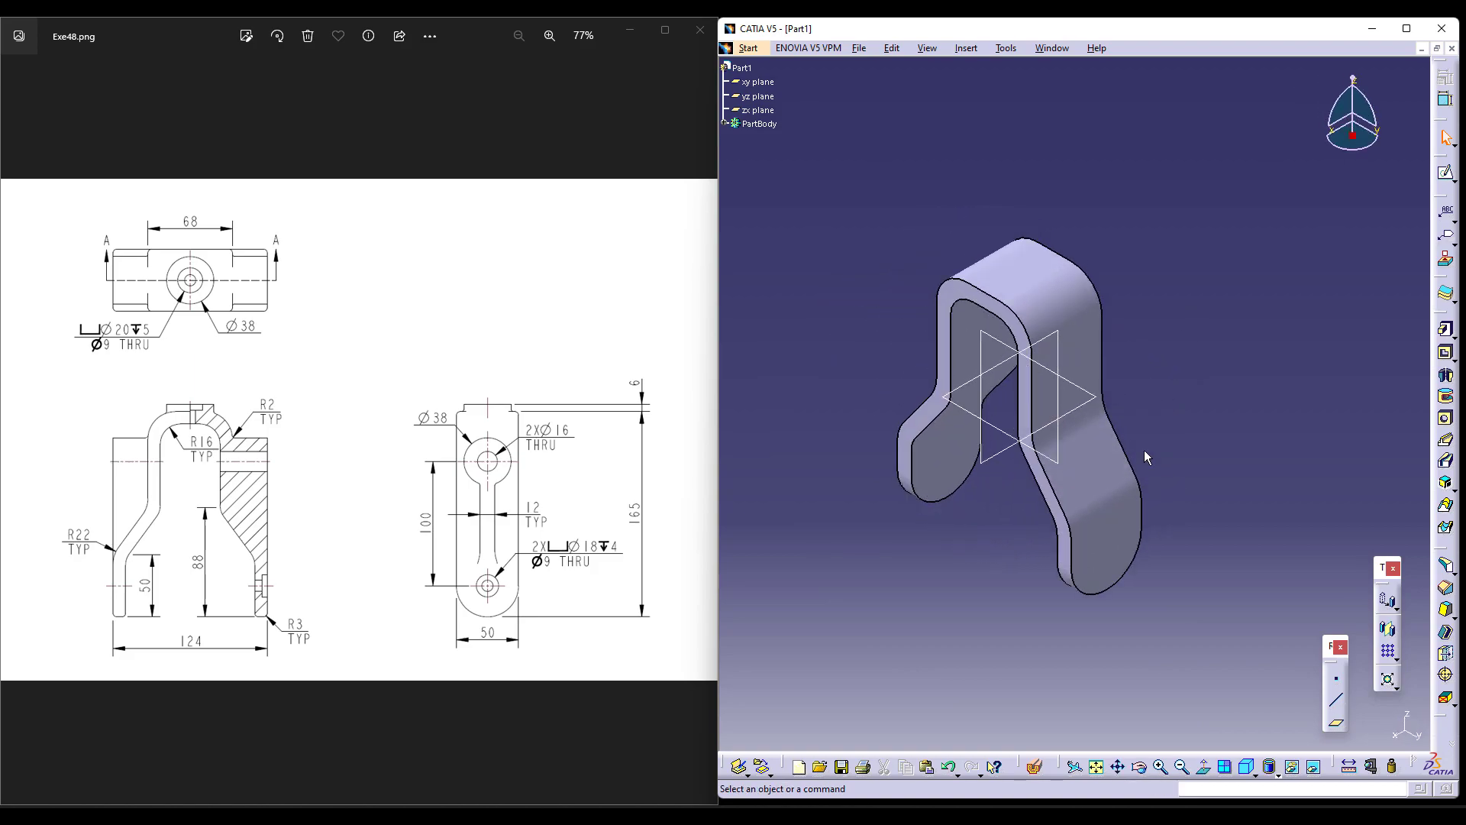
pyautogui.click(1446, 329)
pyautogui.click(1382, 288)
pyautogui.click(1107, 565)
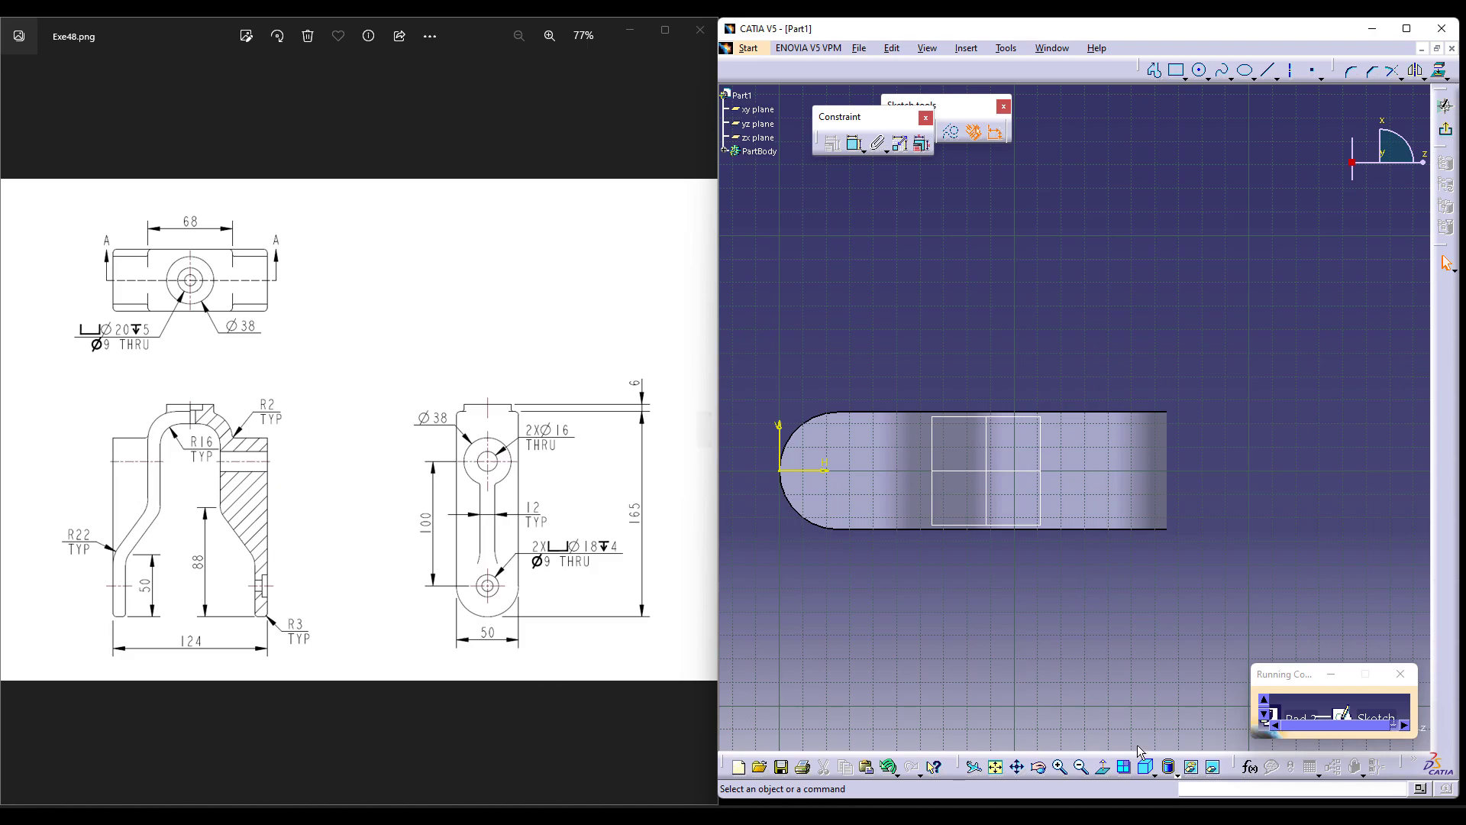
pyautogui.click(1154, 773)
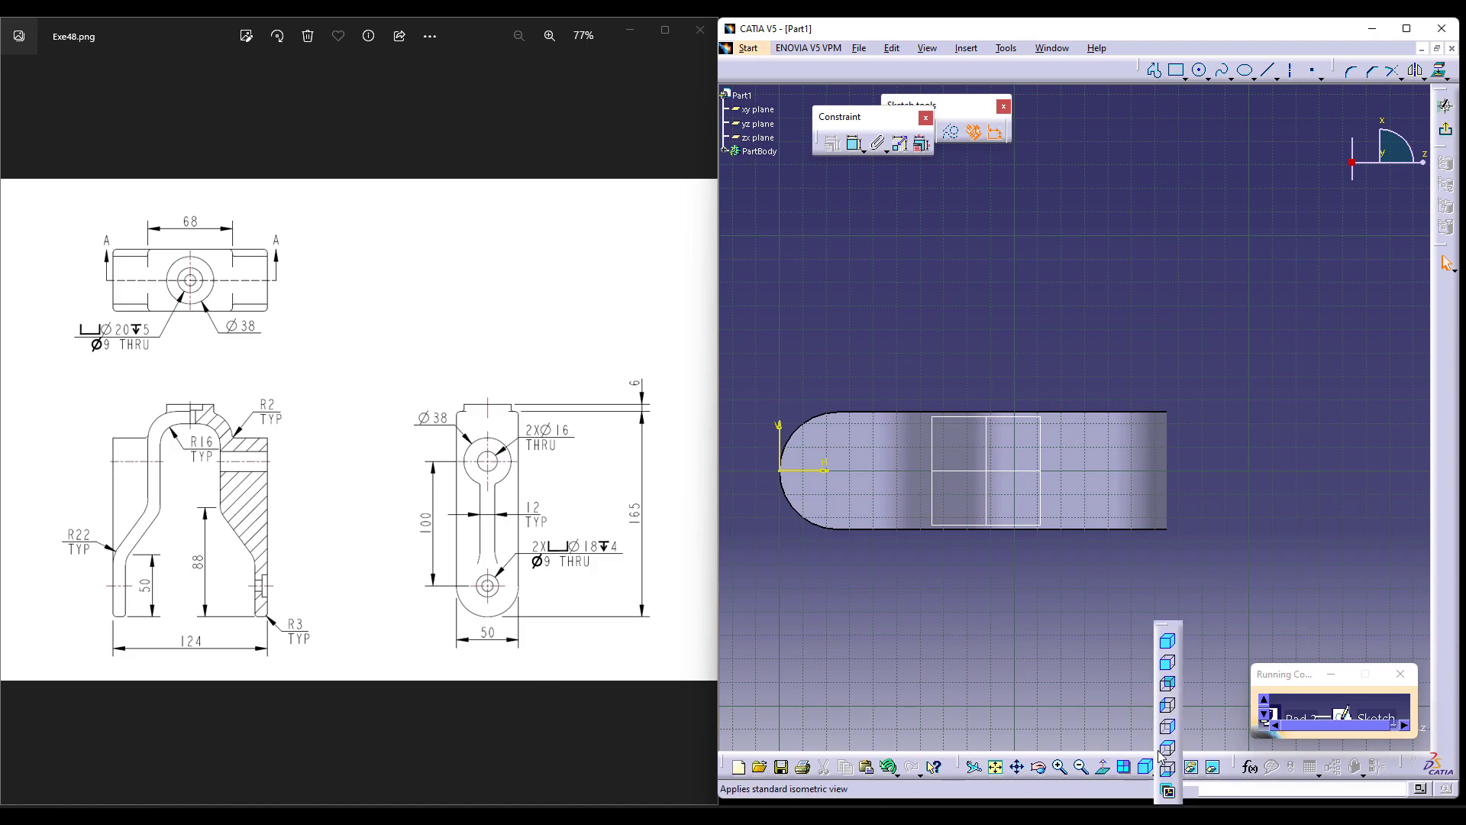
pyautogui.click(1167, 730)
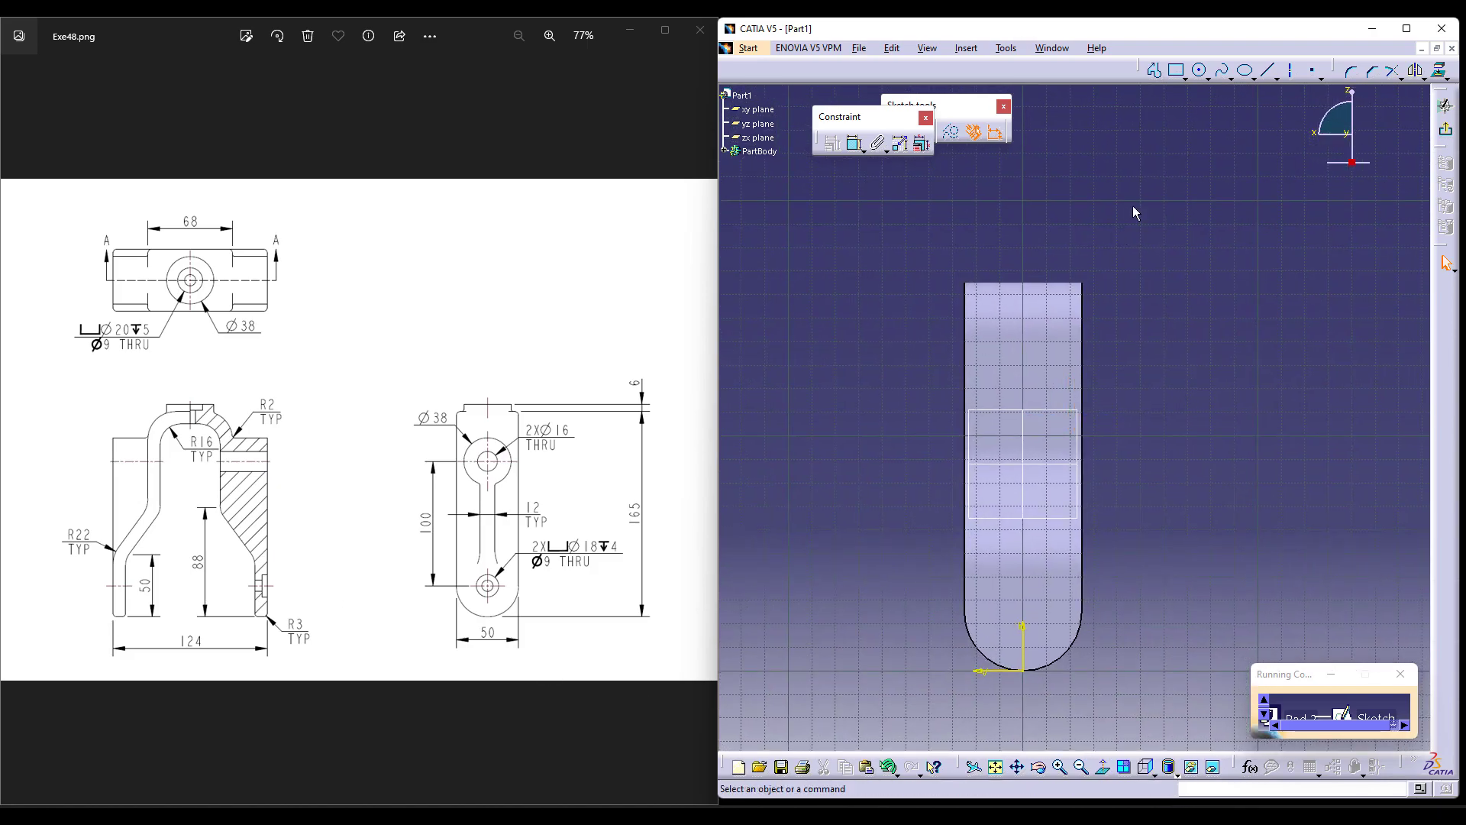
# Step: Draw a circle on the vertical axis in the upper part of the bracket and set its diameter to 38 mm
pyautogui.click(1200, 70)
pyautogui.click(1023, 379)
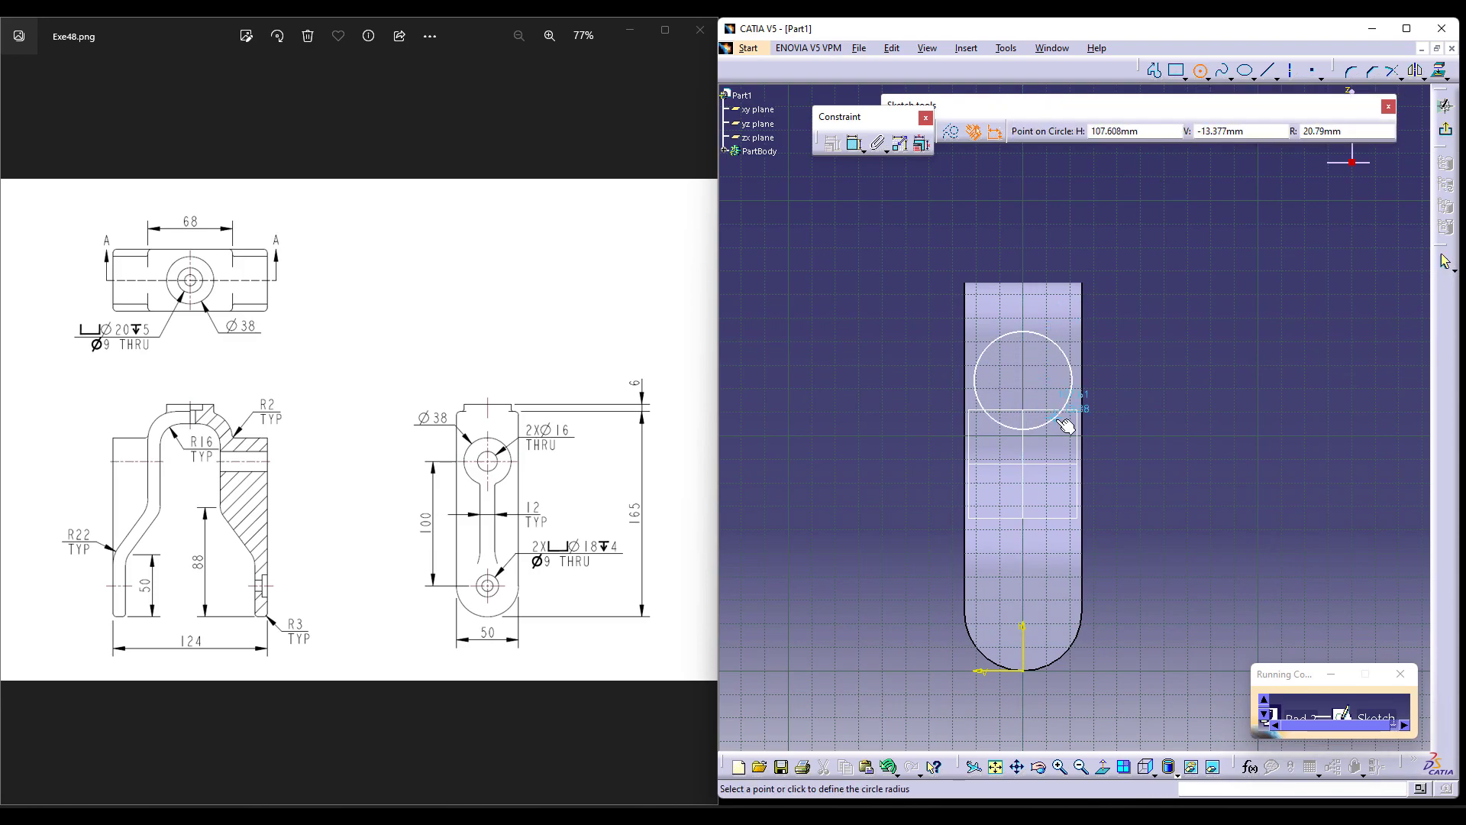
pyautogui.click(1058, 420)
pyautogui.click(855, 144)
pyautogui.click(1111, 281)
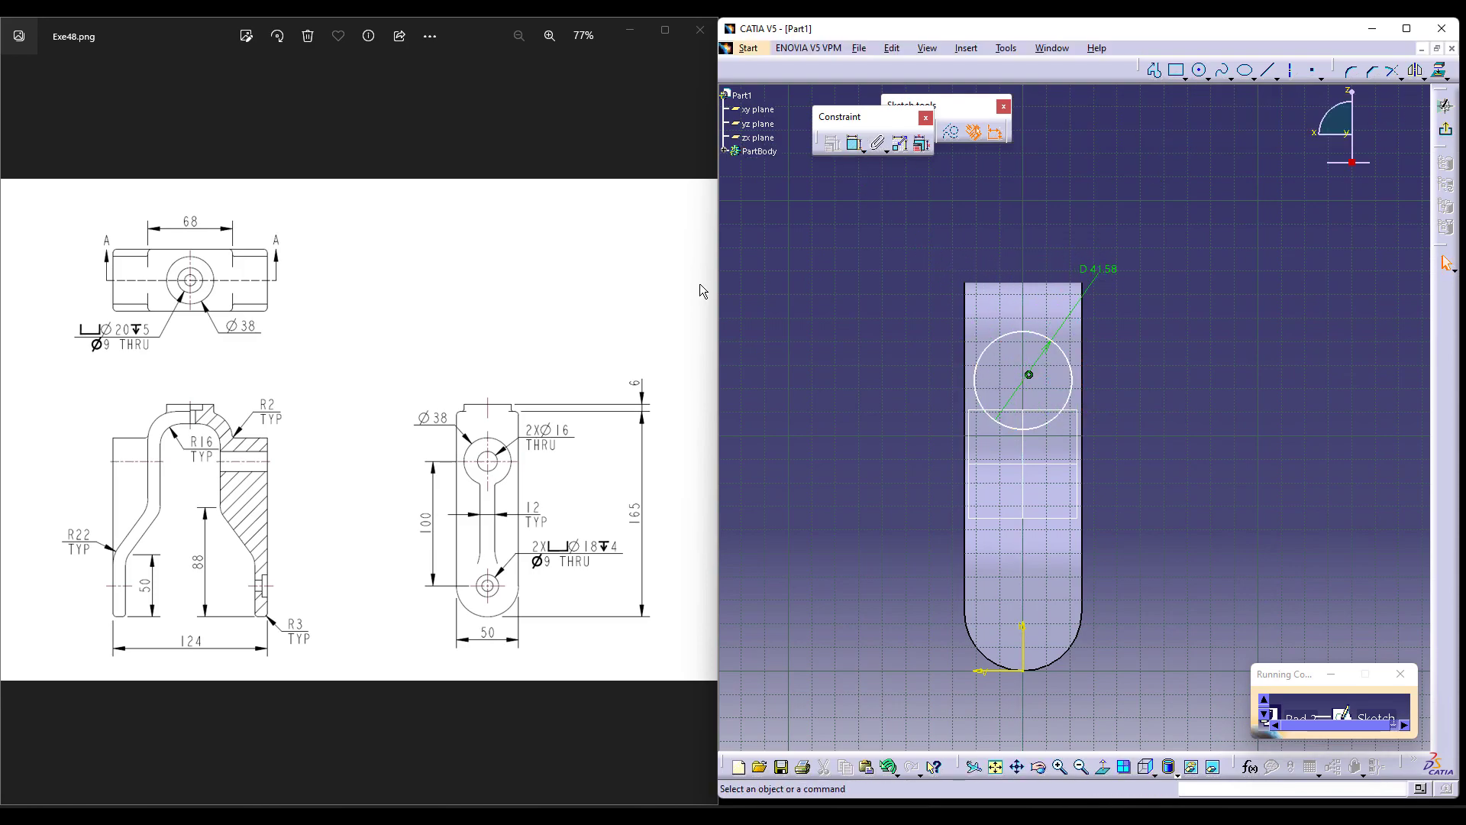
pyautogui.doubleClick(1103, 270)
pyautogui.write('38')
pyautogui.press('Return')
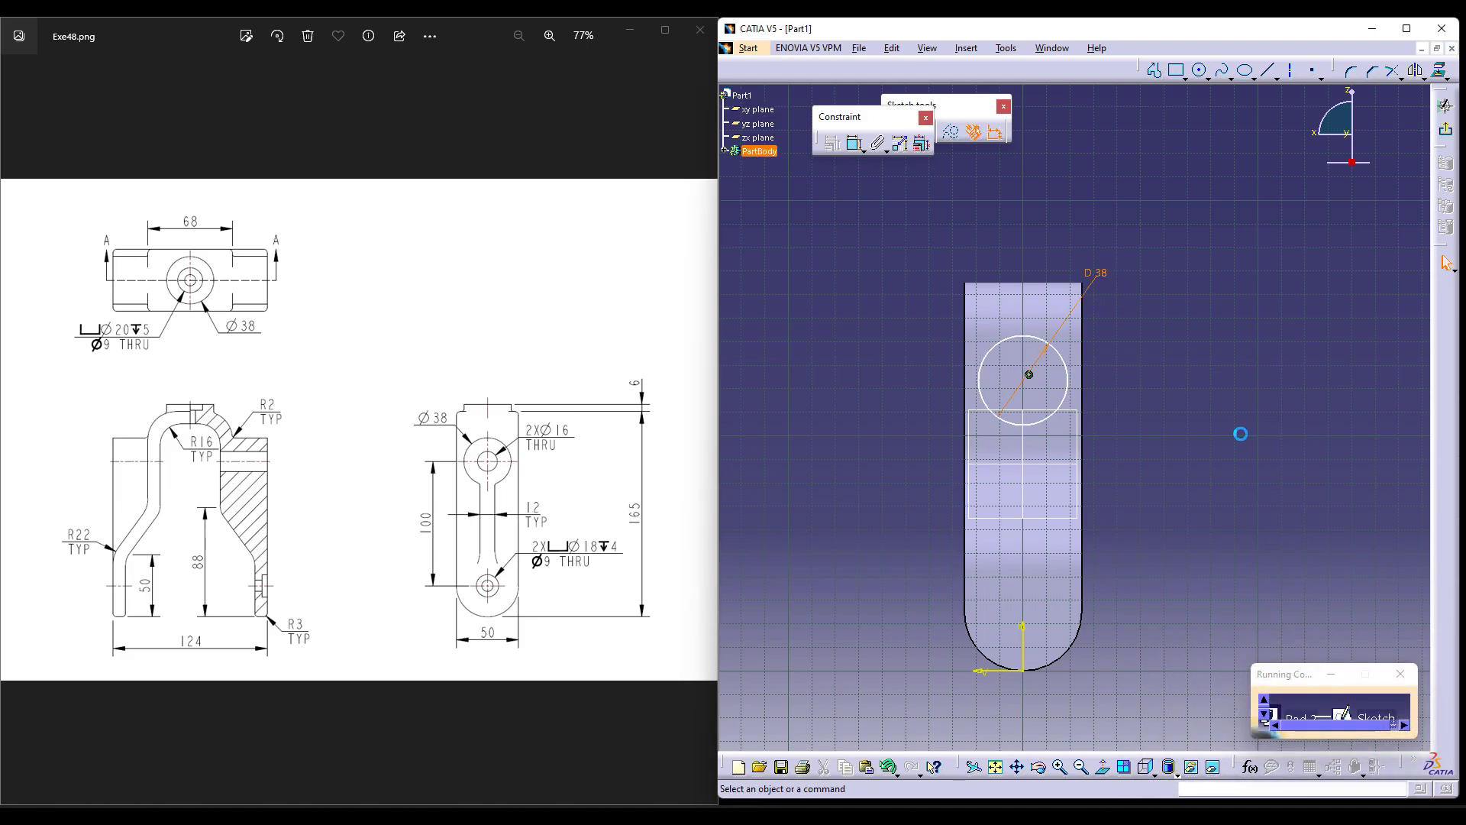
pyautogui.click(1048, 666)
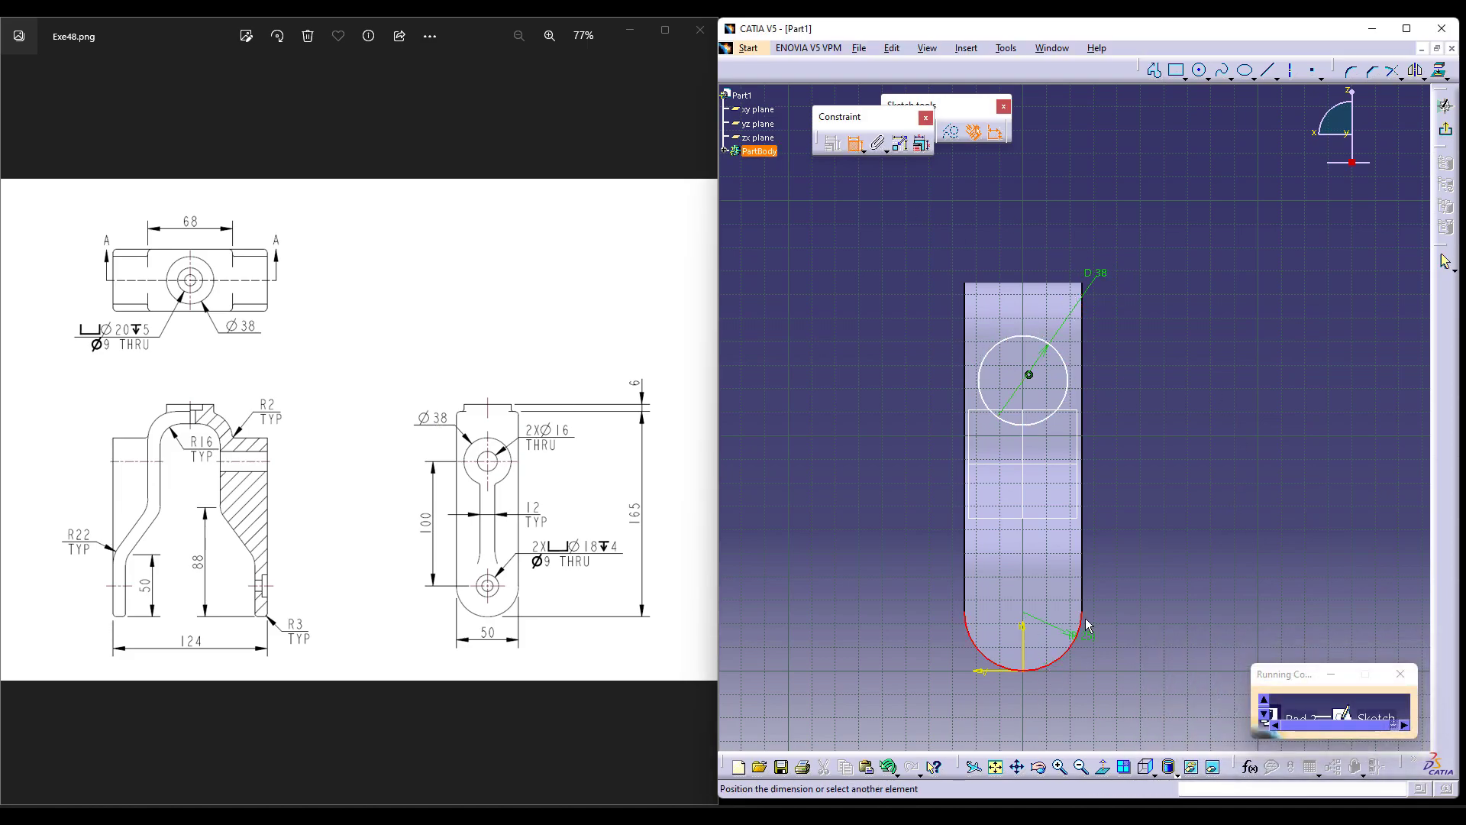
pyautogui.click(1025, 381)
pyautogui.rightClick(882, 537)
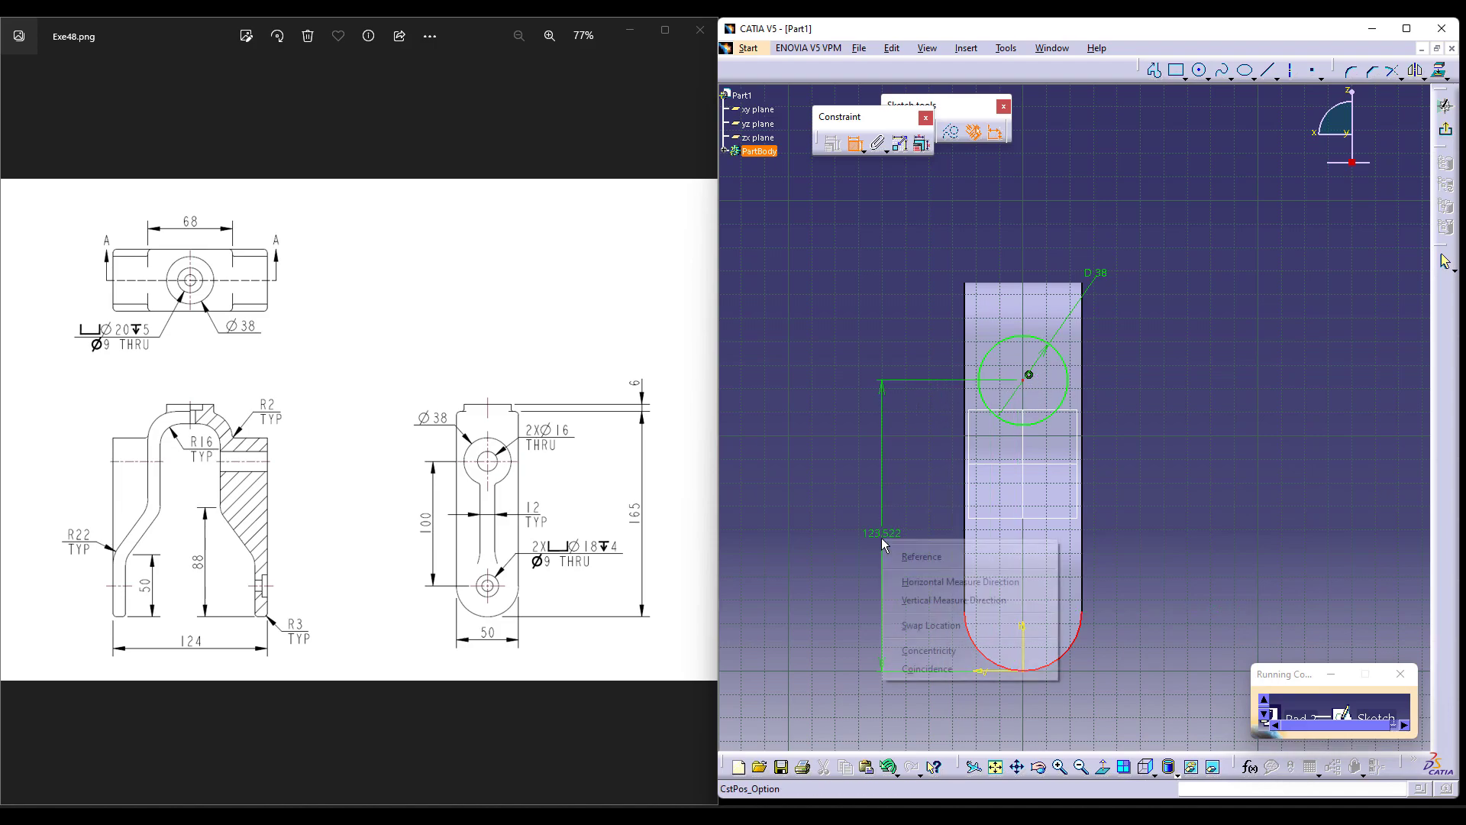
pyautogui.click(869, 514)
pyautogui.press('Escape')
pyautogui.click(1077, 651)
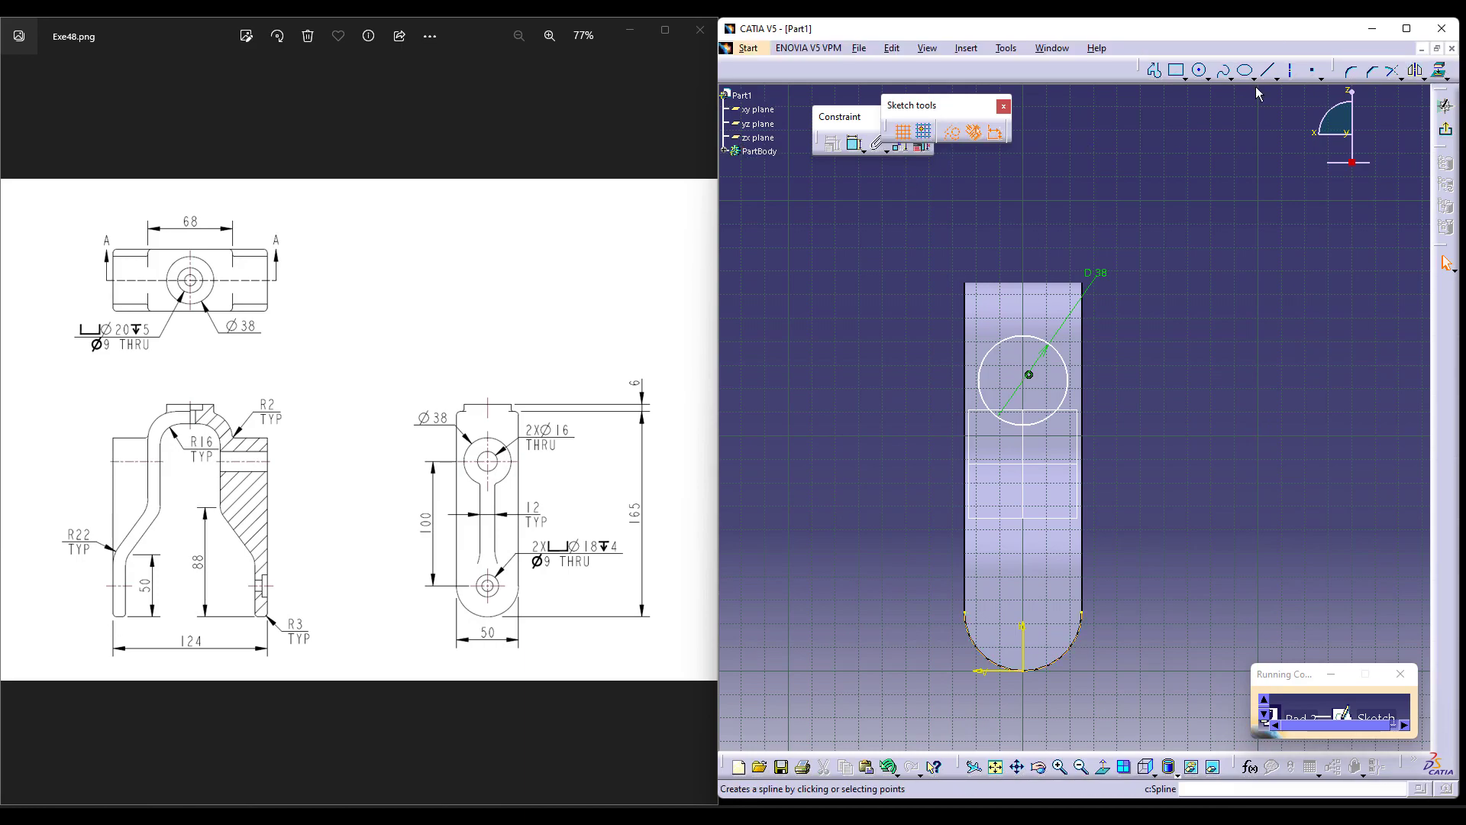
# Step: Place a point near the centre of the leg's rounded lower end and make it concentric with the end arc
pyautogui.click(1312, 71)
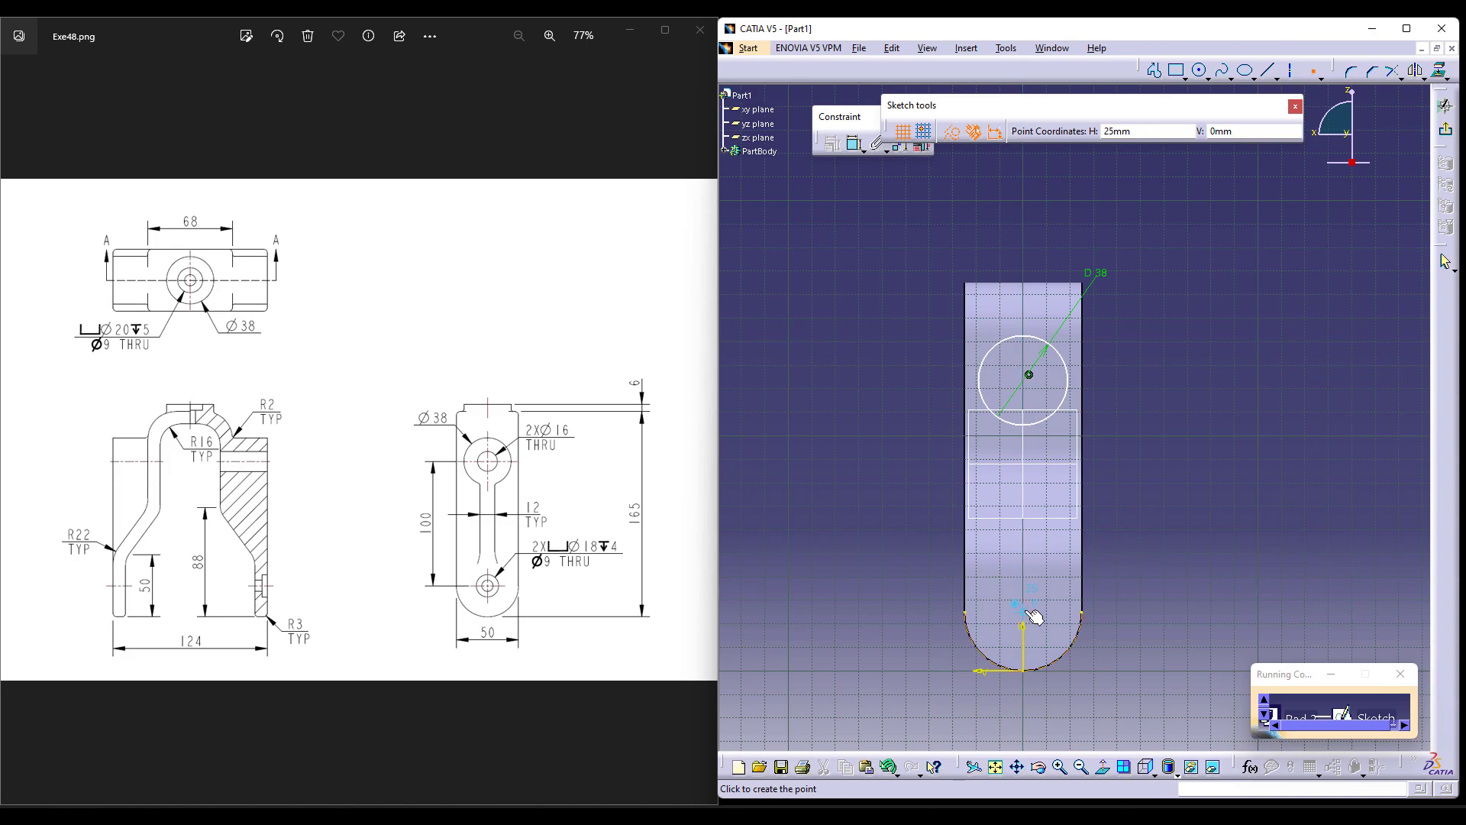
pyautogui.click(1026, 611)
pyautogui.click(1219, 663)
pyautogui.moveTo(1214, 452); pyautogui.dragTo(1204, 484, button='middle')
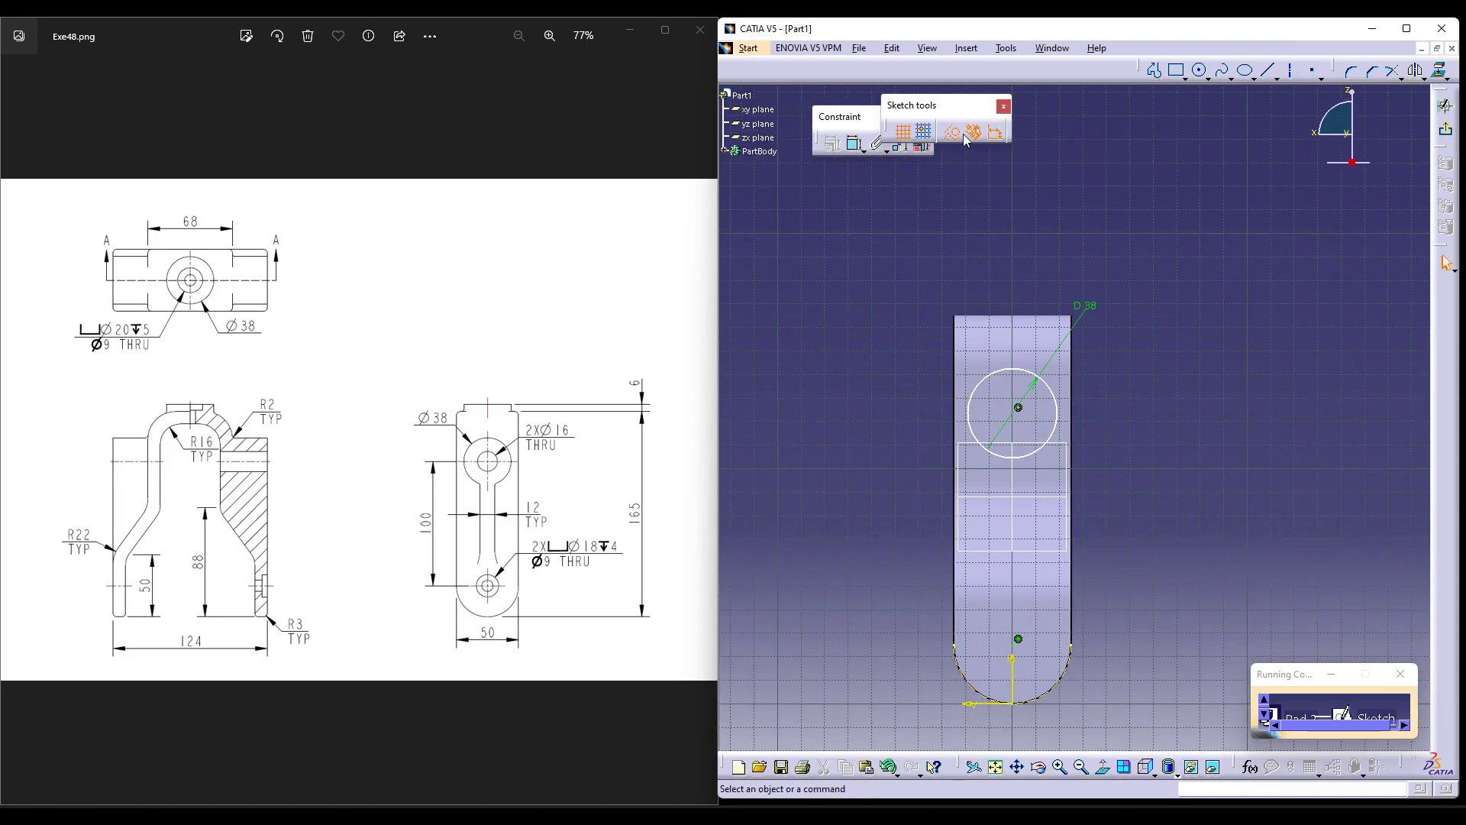
pyautogui.click(947, 133)
pyautogui.click(854, 144)
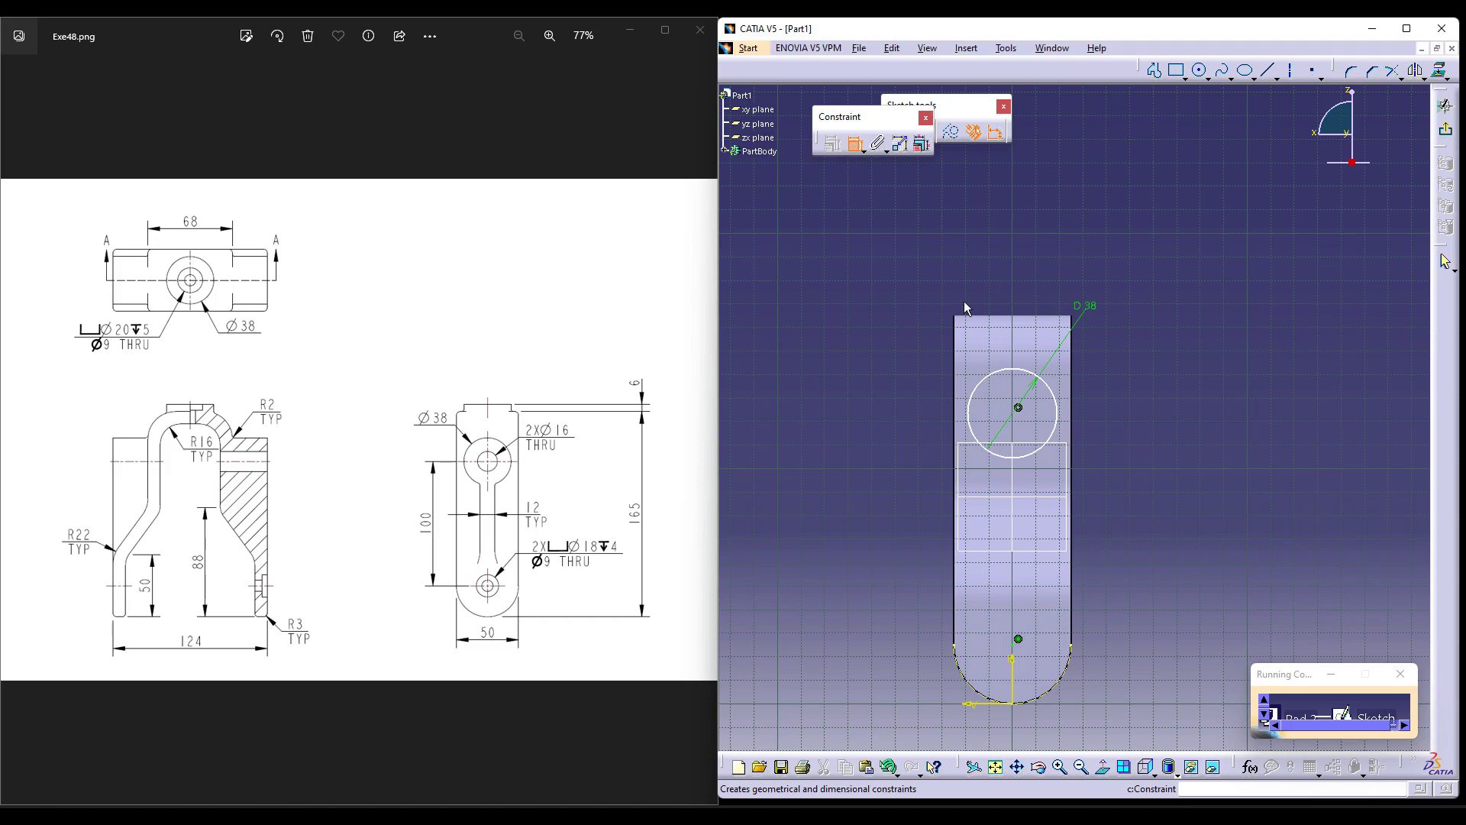
pyautogui.click(1021, 641)
pyautogui.click(1063, 675)
pyautogui.rightClick(1161, 535)
pyautogui.click(1208, 647)
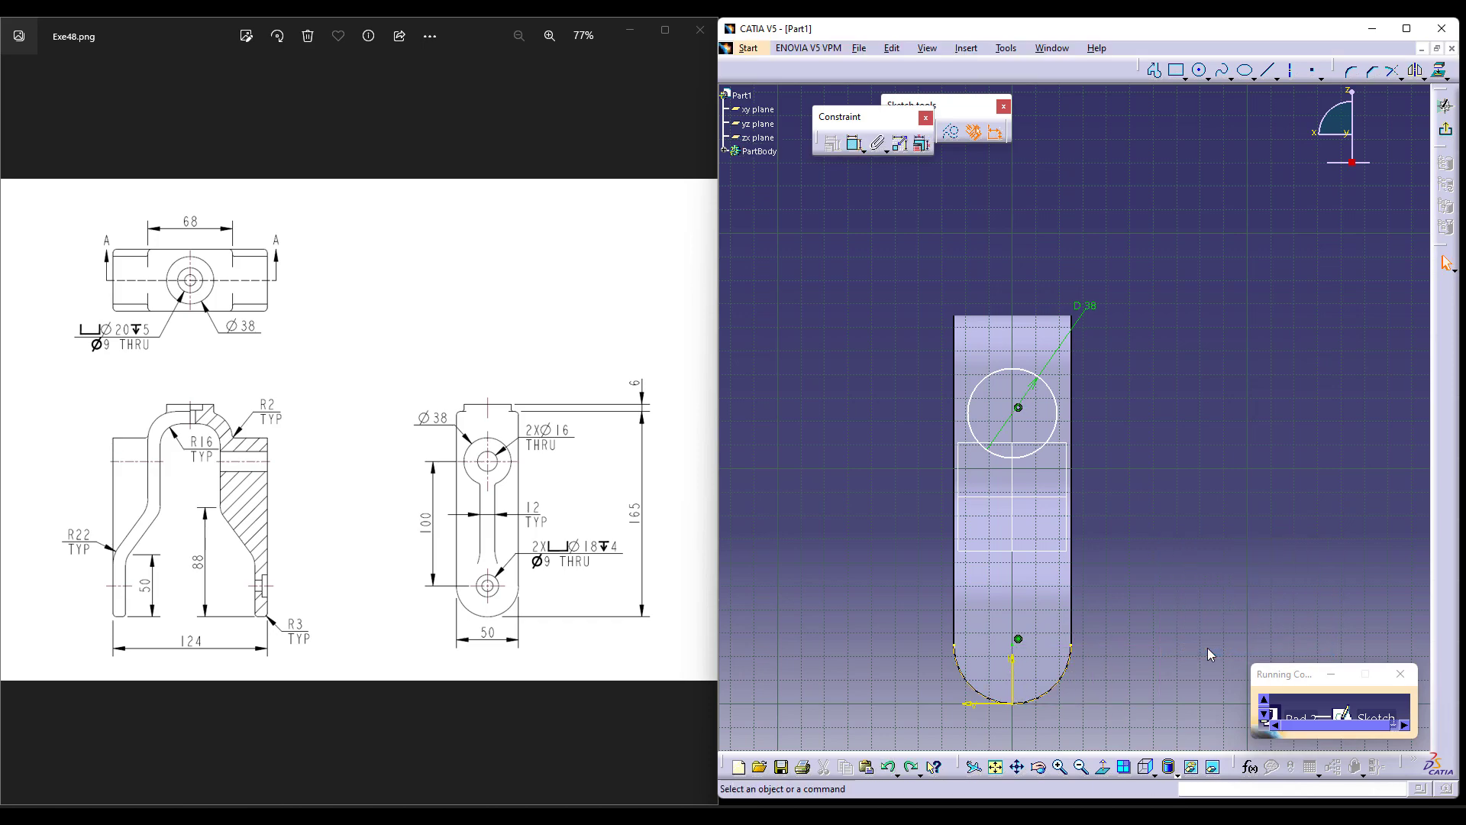
# Step: Dimension the vertical distance between the point and the 38 mm circle's centre and set it to 100 mm
pyautogui.moveTo(1225, 541); pyautogui.dragTo(1240, 433, button='middle')
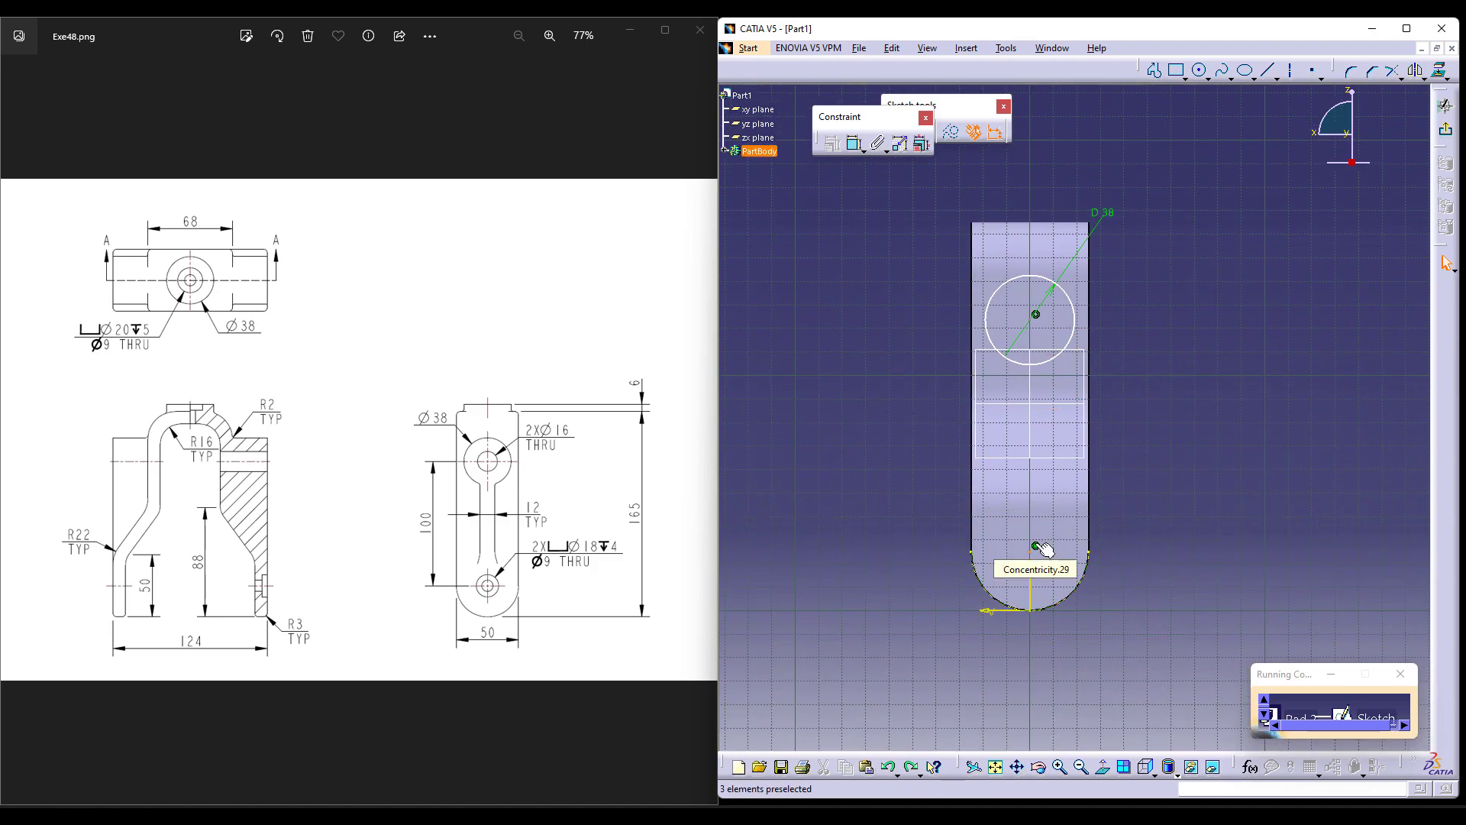
pyautogui.moveTo(1103, 422); pyautogui.dragTo(1101, 432, button='middle')
pyautogui.click(856, 144)
pyautogui.click(1033, 555)
pyautogui.click(1034, 326)
pyautogui.click(1194, 461)
pyautogui.doubleClick(1193, 452)
pyautogui.write('100mm')
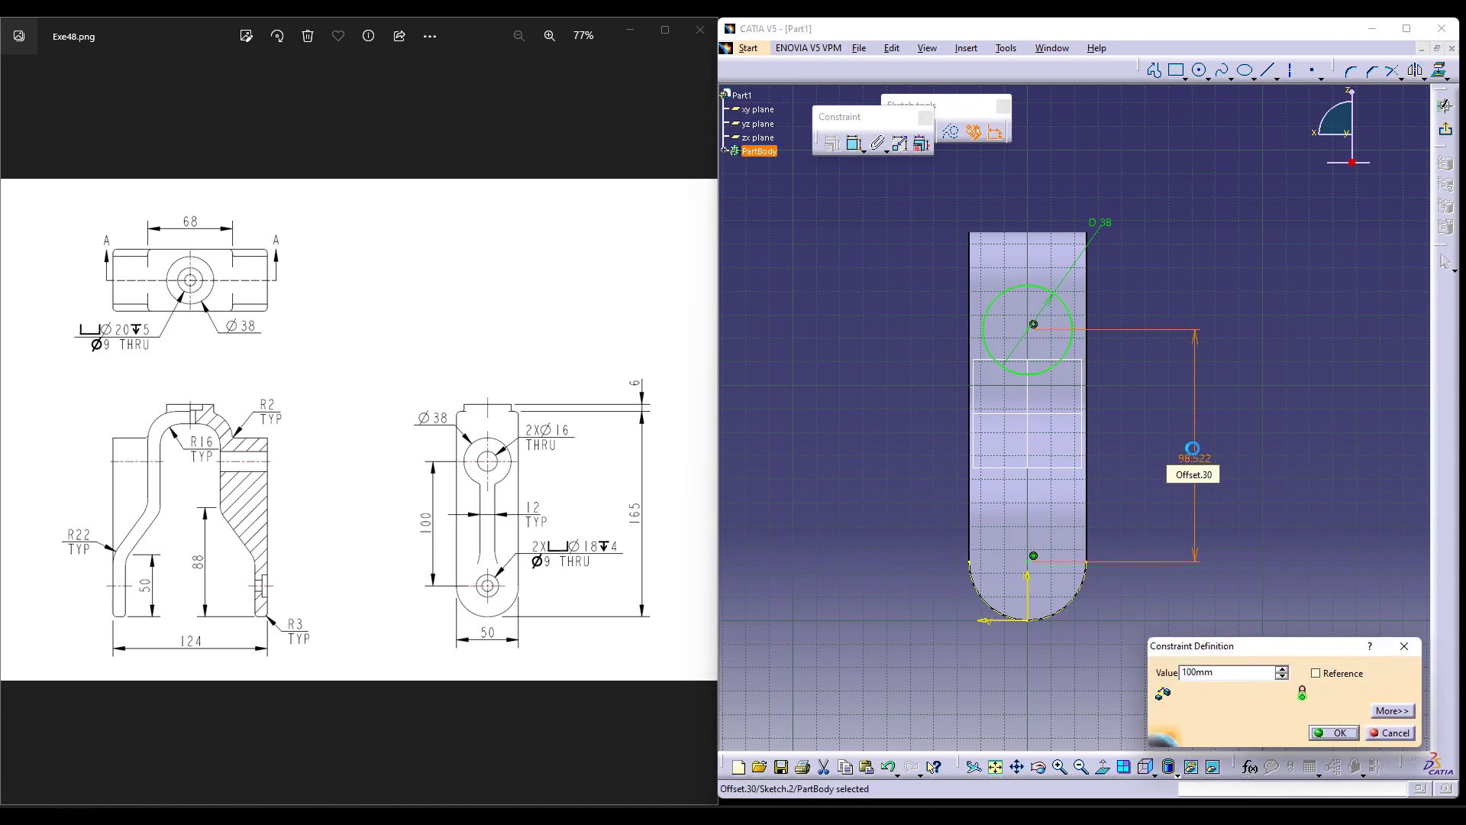
pyautogui.press('Return')
# Step: Finish the sketch and extrude the 38 mm circle onto the leg with the Up to next limit
pyautogui.click(1446, 129)
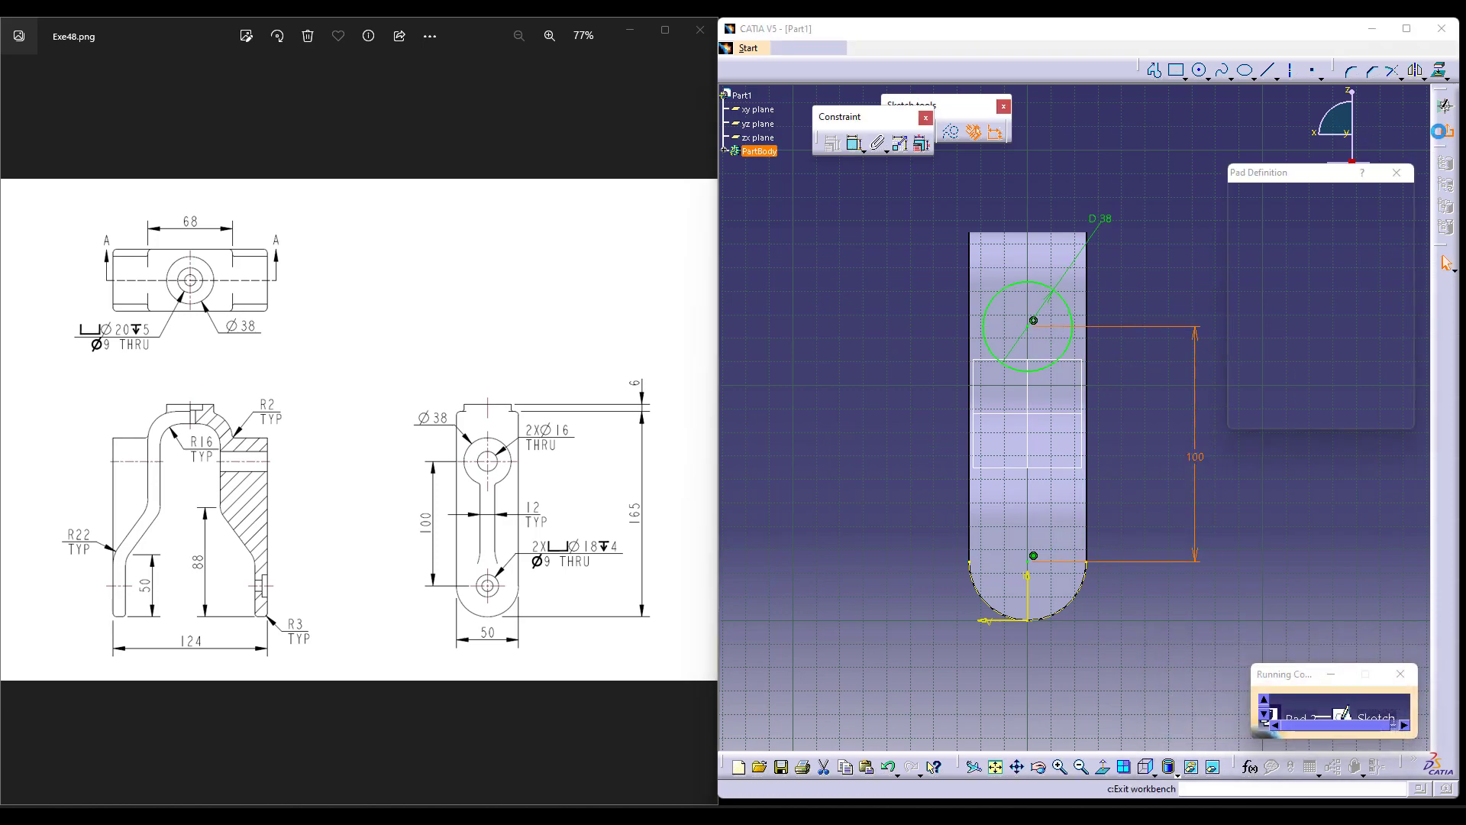
pyautogui.click(1053, 362)
pyautogui.click(1361, 220)
pyautogui.click(1336, 243)
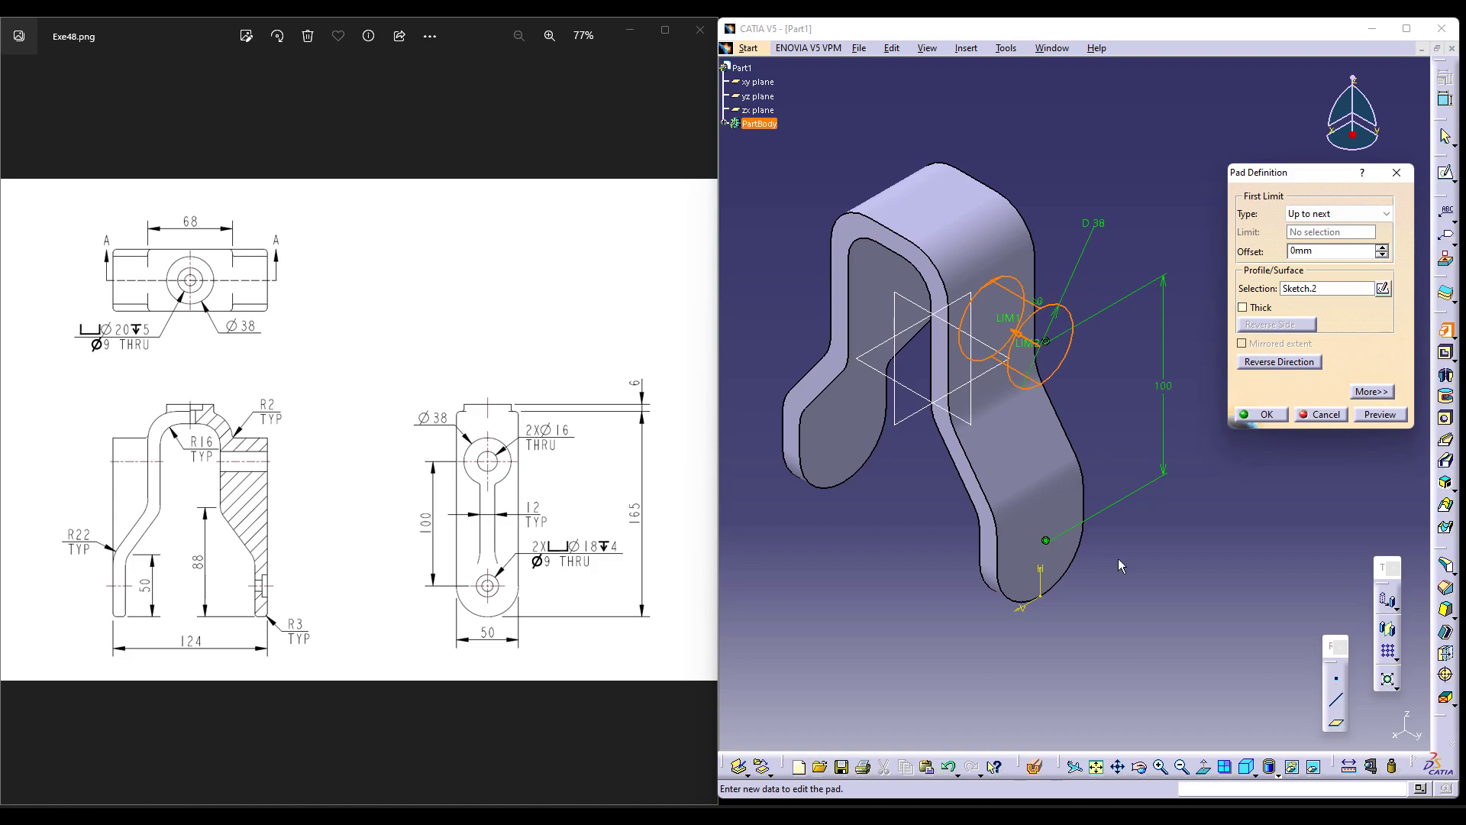
pyautogui.click(1251, 771)
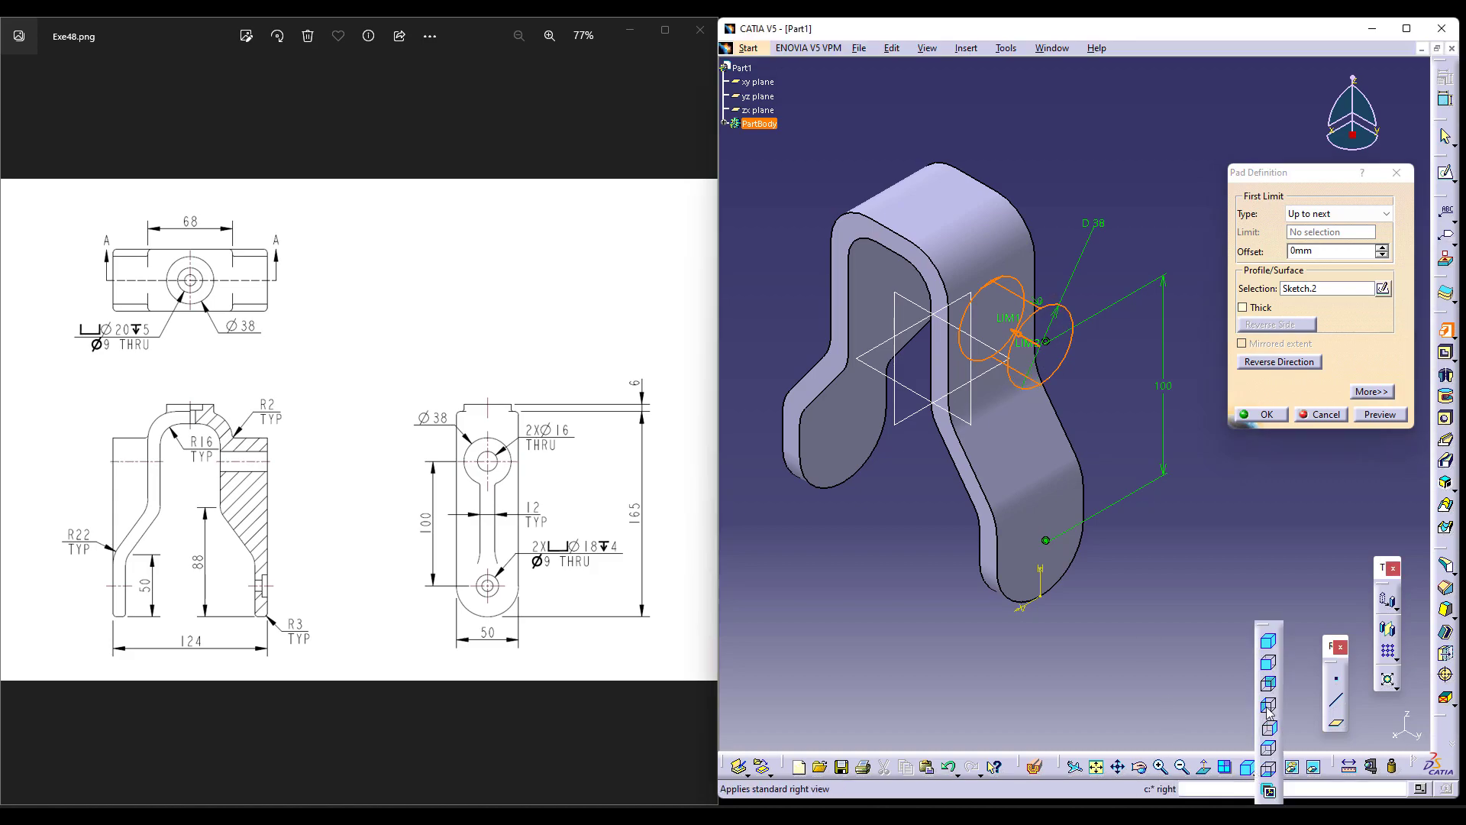
pyautogui.click(1269, 666)
pyautogui.moveTo(1088, 274); pyautogui.dragTo(834, 710, button='middle')
pyautogui.middleClick(1056, 423)
pyautogui.moveTo(1056, 423); pyautogui.dragTo(1040, 305, button='middle')
pyautogui.moveTo(906, 416); pyautogui.dragTo(1046, 429, button='middle')
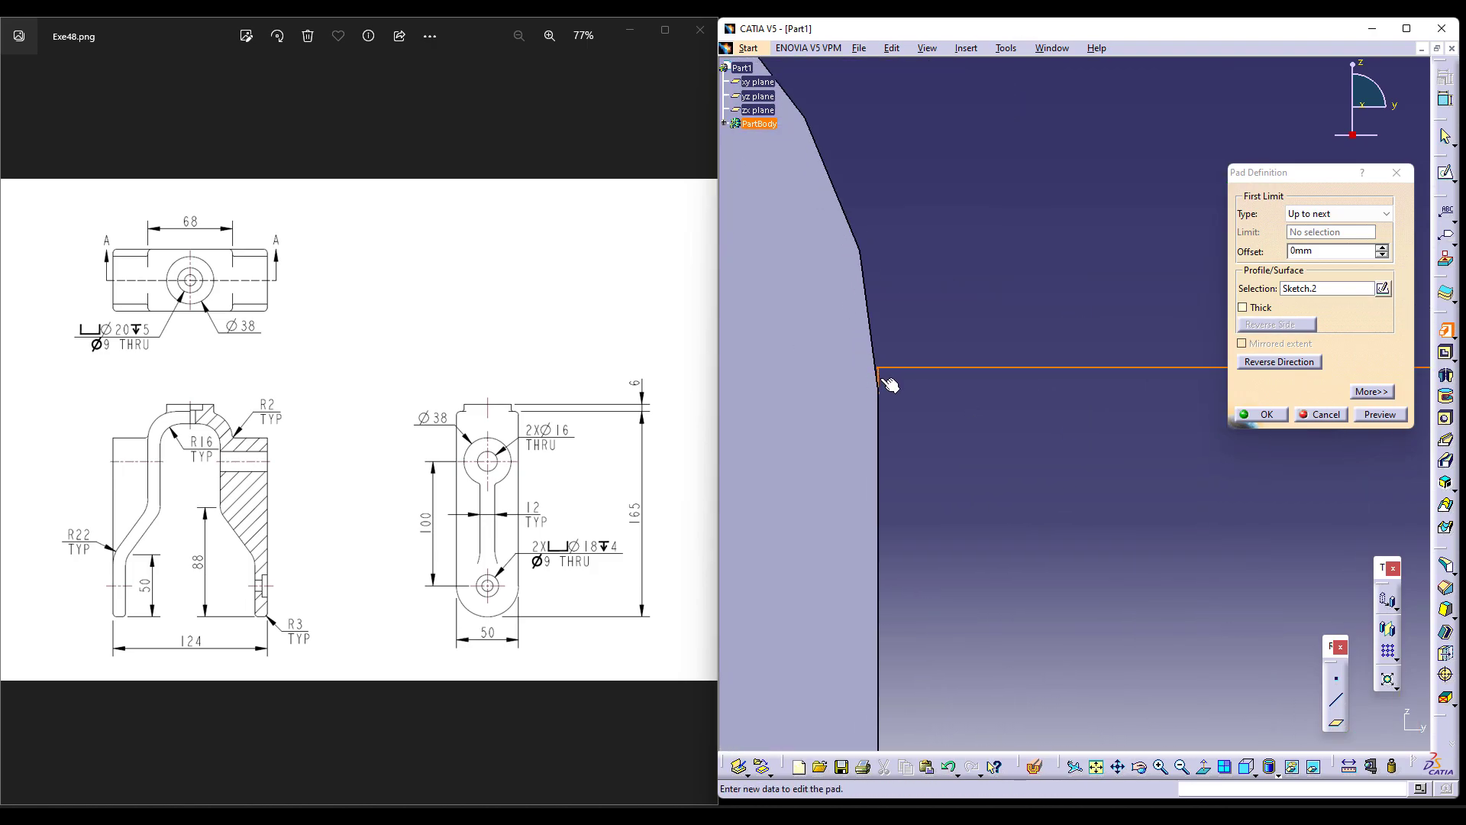
pyautogui.click(1258, 416)
# Step: Mirror the cylindrical side boss to the opposite leg about the zx plane
pyautogui.moveTo(994, 222); pyautogui.dragTo(967, 488, button='middle')
pyautogui.moveTo(1176, 374); pyautogui.dragTo(1114, 420, button='middle')
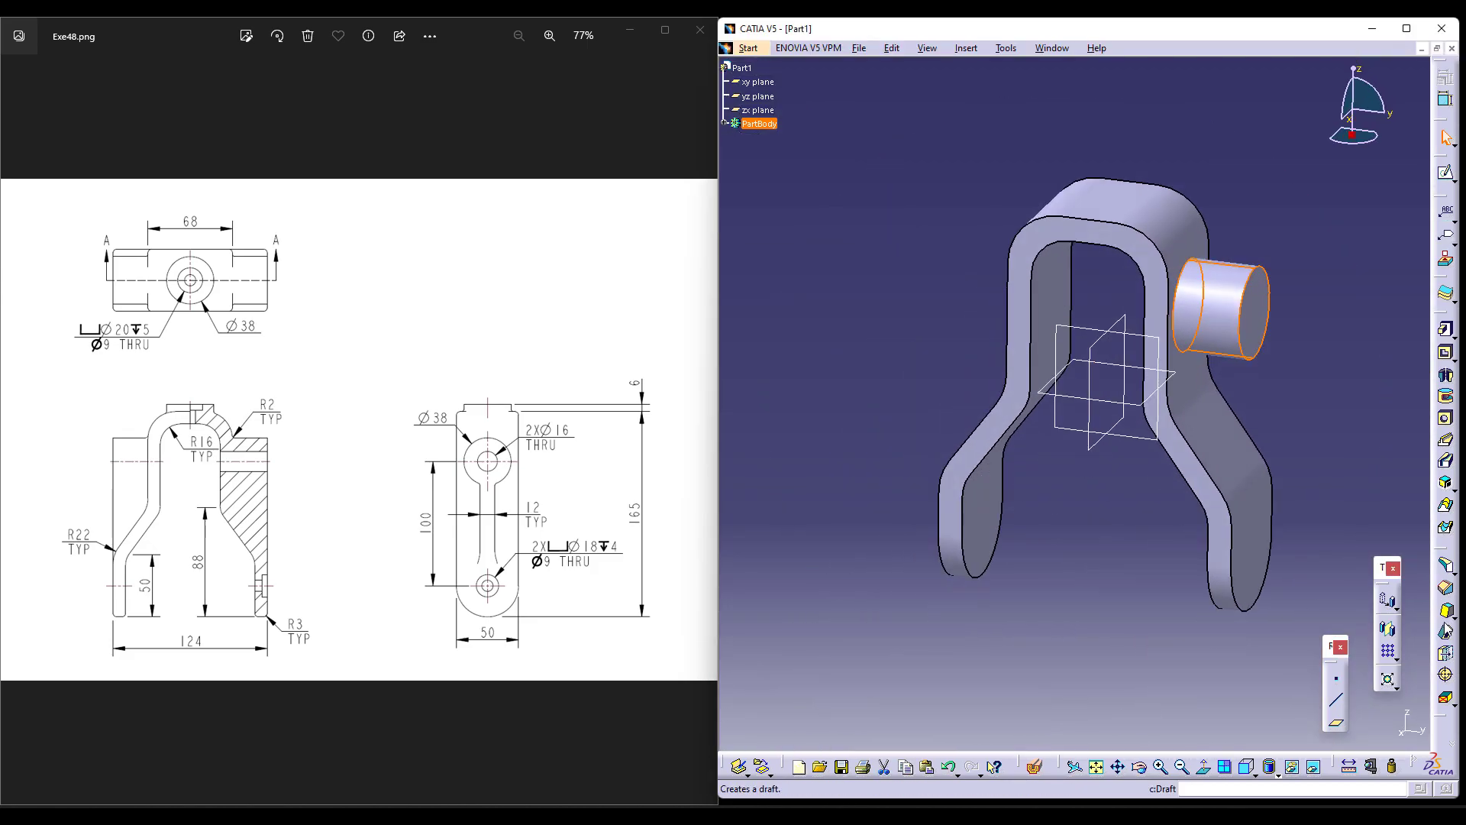
pyautogui.click(1387, 628)
pyautogui.click(1089, 450)
pyautogui.click(1337, 730)
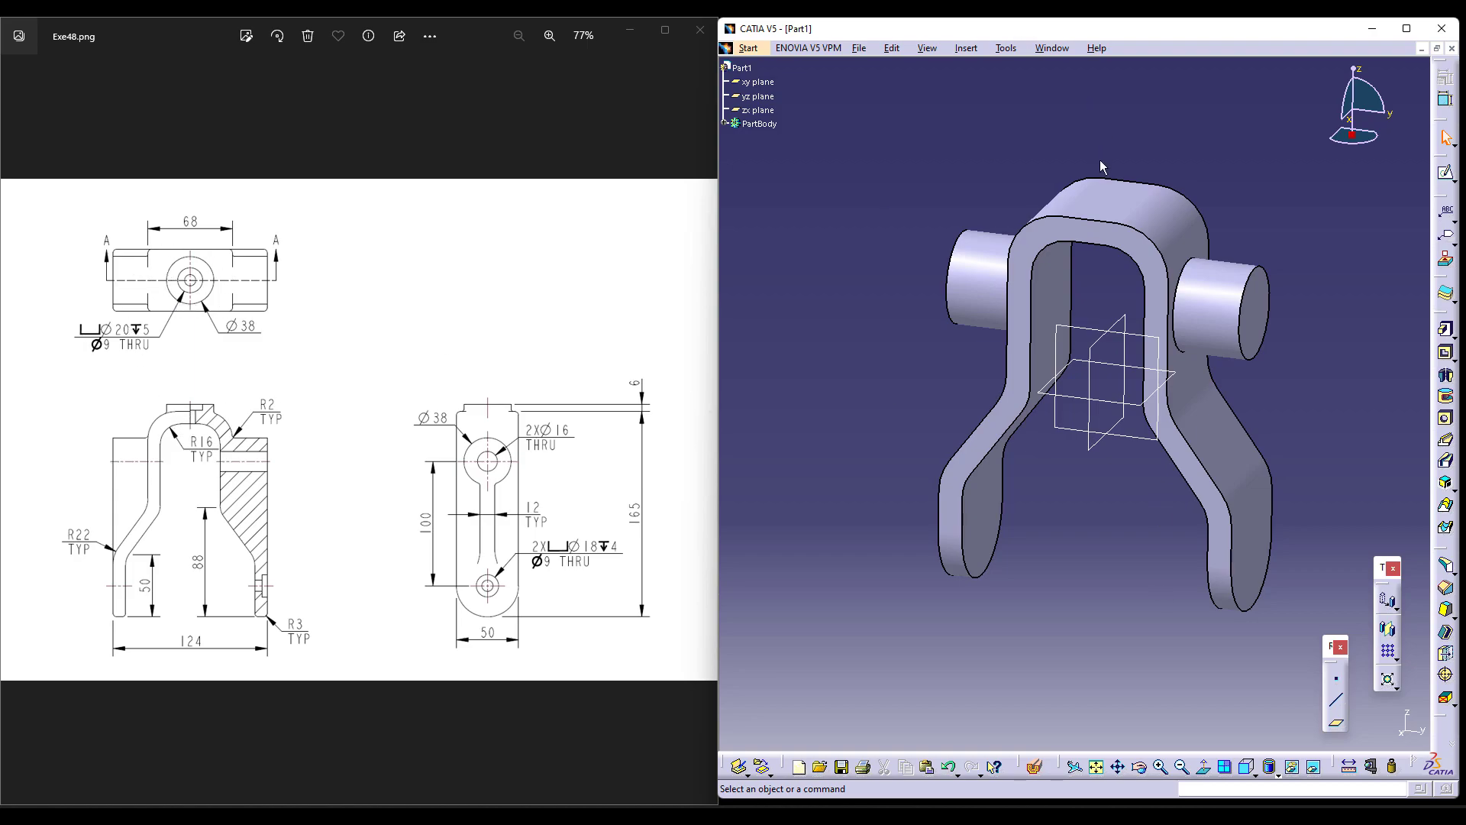
# Step: Start a new pad and open its sketch on the bracket's flat top face
pyautogui.click(1445, 330)
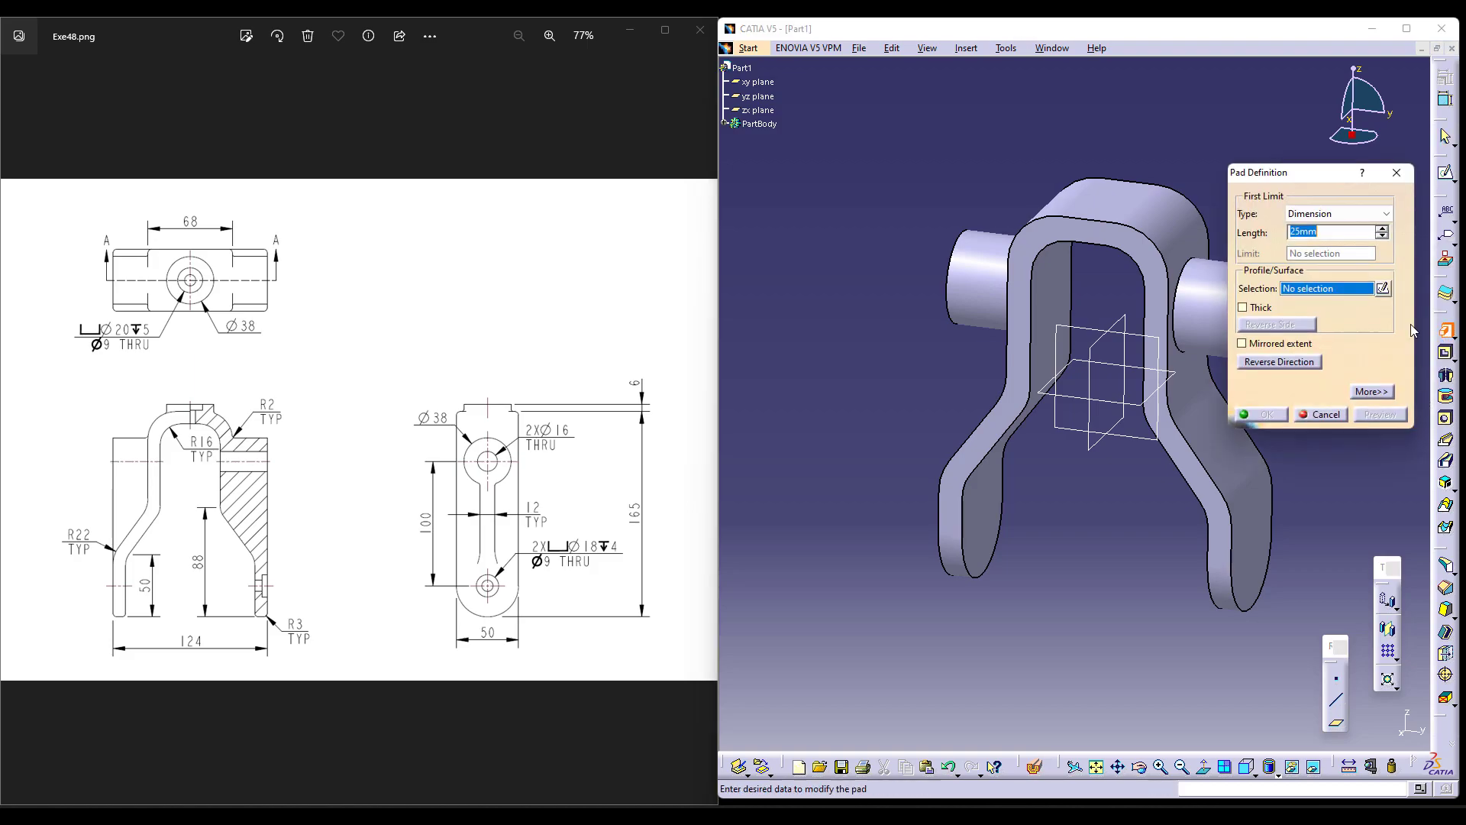
pyautogui.click(1384, 290)
pyautogui.click(1063, 220)
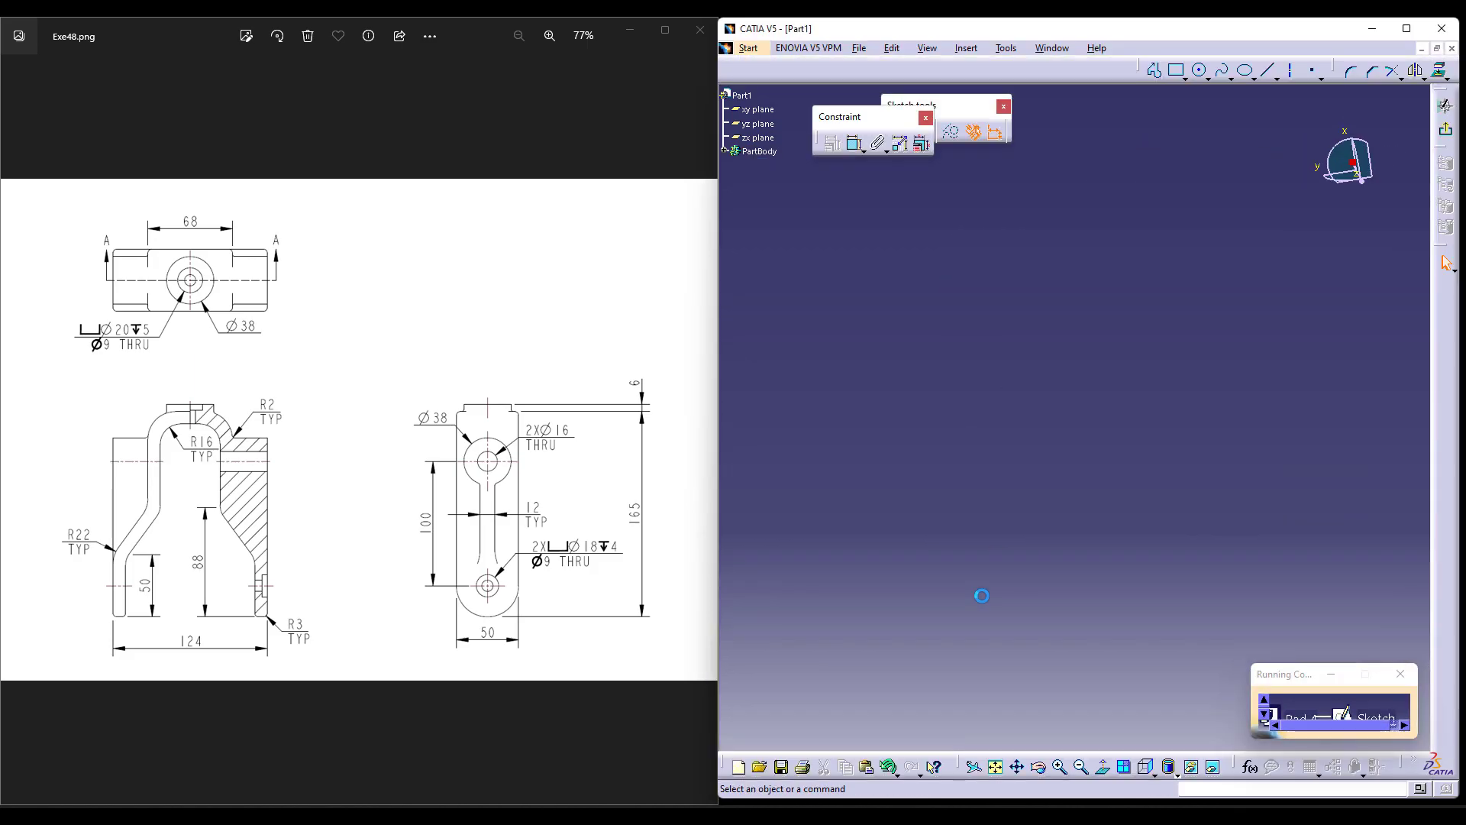
pyautogui.click(996, 766)
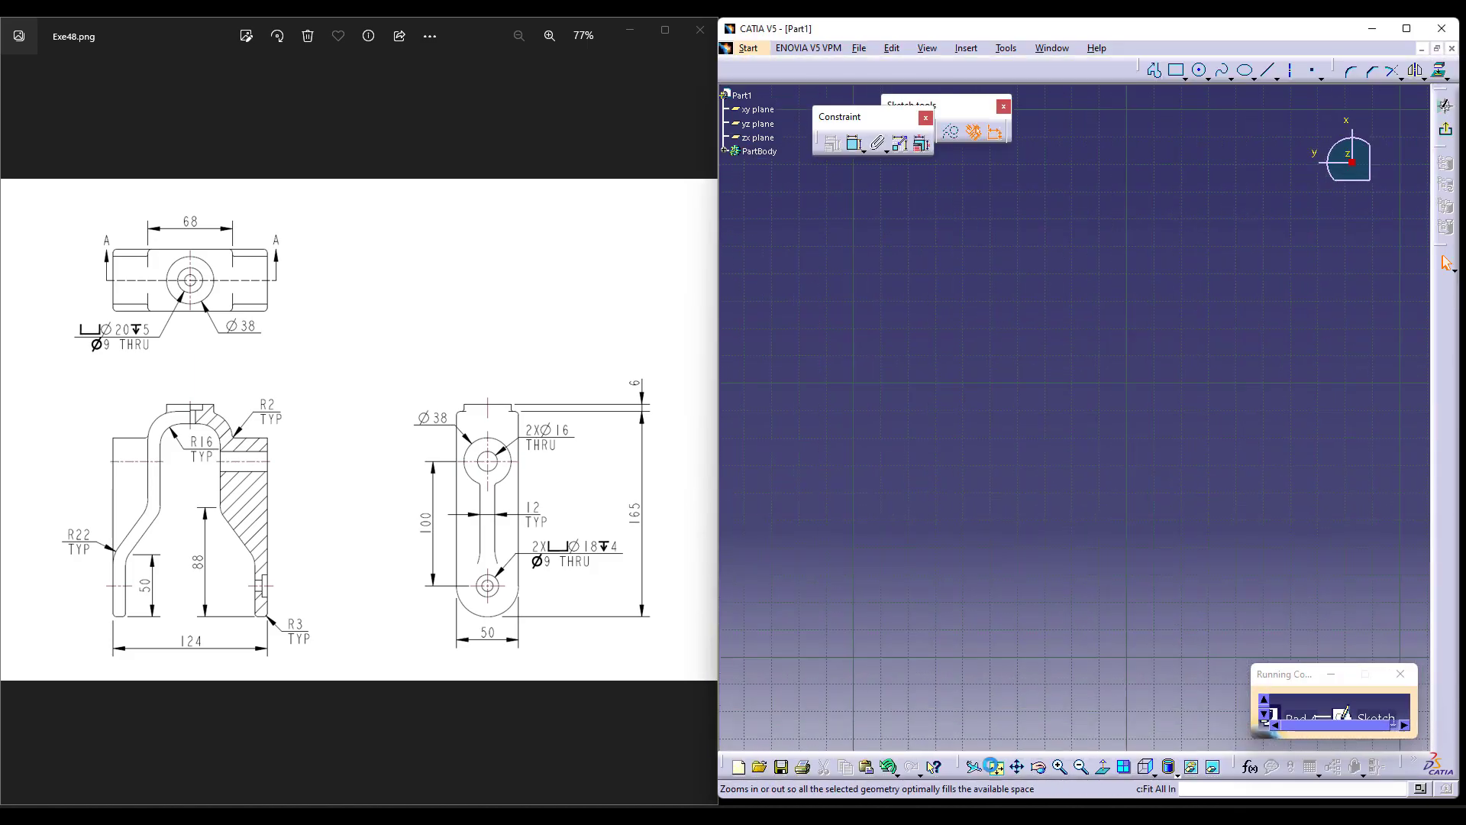
pyautogui.moveTo(1142, 568)
pyautogui.mouseDown(button='middle')
pyautogui.moveTo(1154, 456)
pyautogui.moveTo(1097, 556)
pyautogui.moveTo(1099, 459)
pyautogui.moveTo(1065, 496)
pyautogui.moveTo(1097, 543)
pyautogui.moveTo(1100, 459)
pyautogui.moveTo(1076, 349)
pyautogui.mouseUp(button='middle')
# Step: Draw a circle at the middle of the top face and make its centre coincident with the zx plane
pyautogui.click(1200, 71)
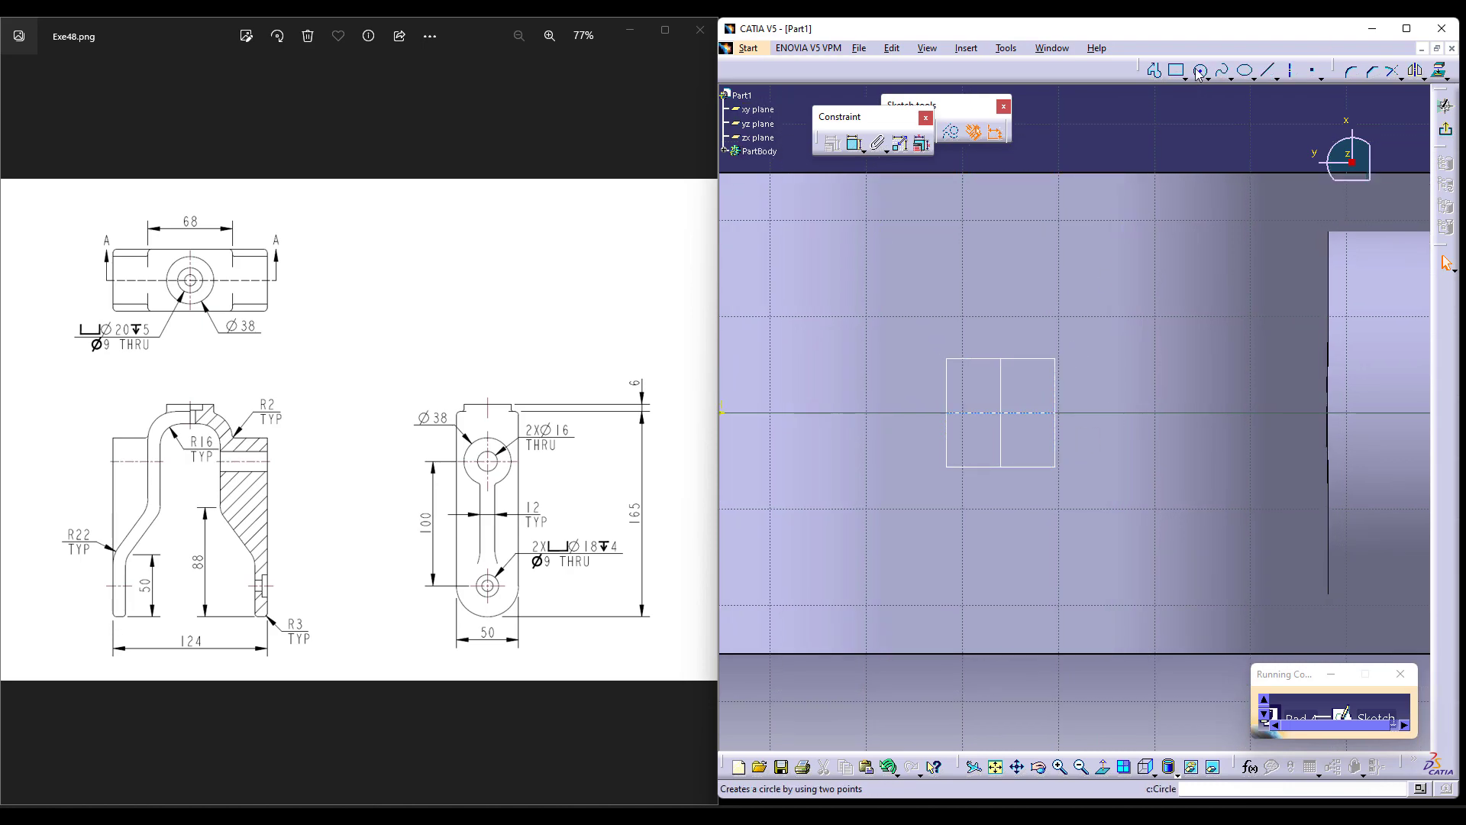
pyautogui.click(1006, 414)
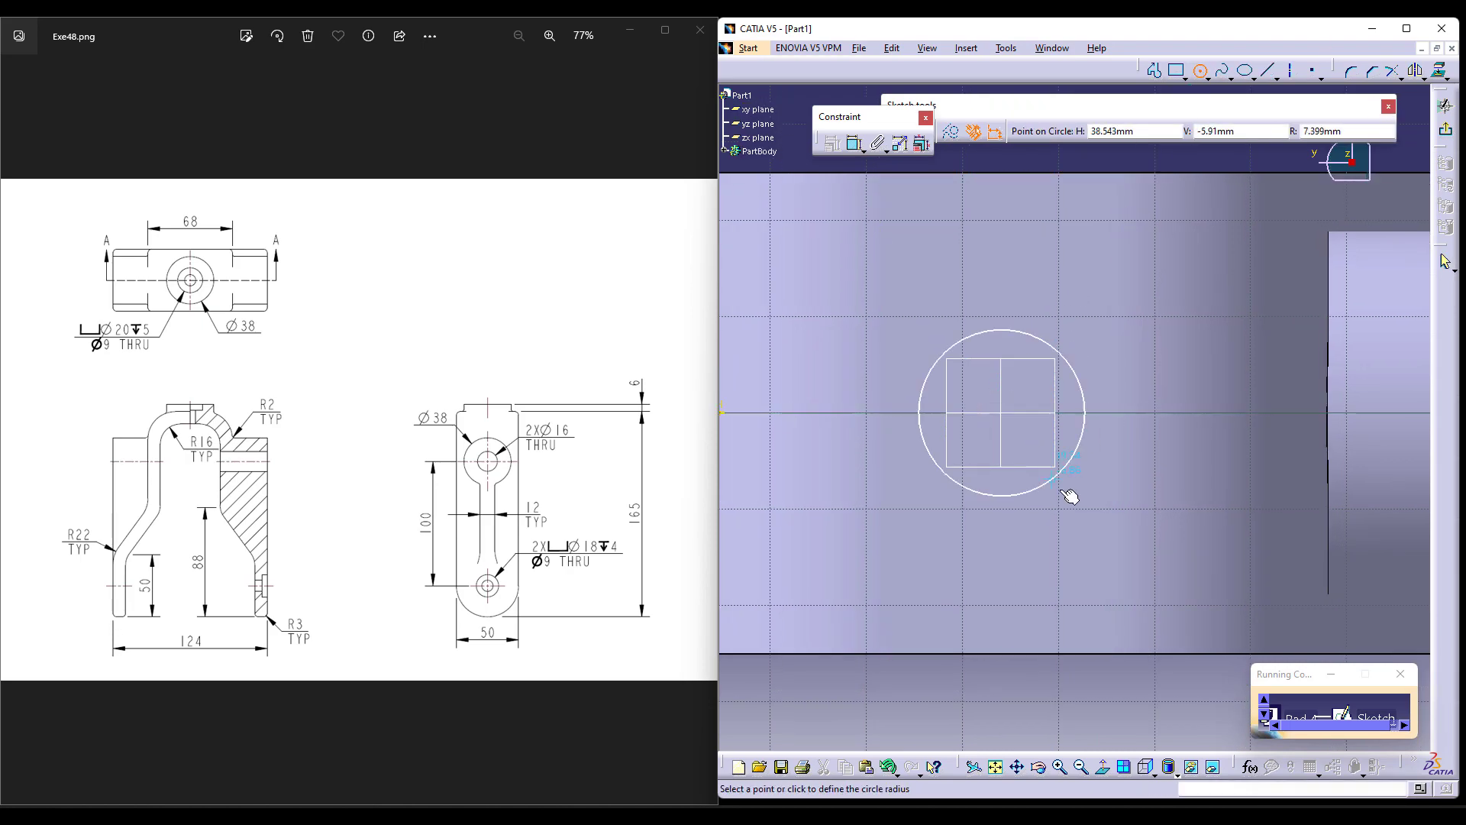
pyautogui.click(1105, 549)
pyautogui.moveTo(1219, 163)
pyautogui.mouseDown(button='middle')
pyautogui.moveTo(1202, 219)
pyautogui.moveTo(1201, 206)
pyautogui.mouseUp(button='middle')
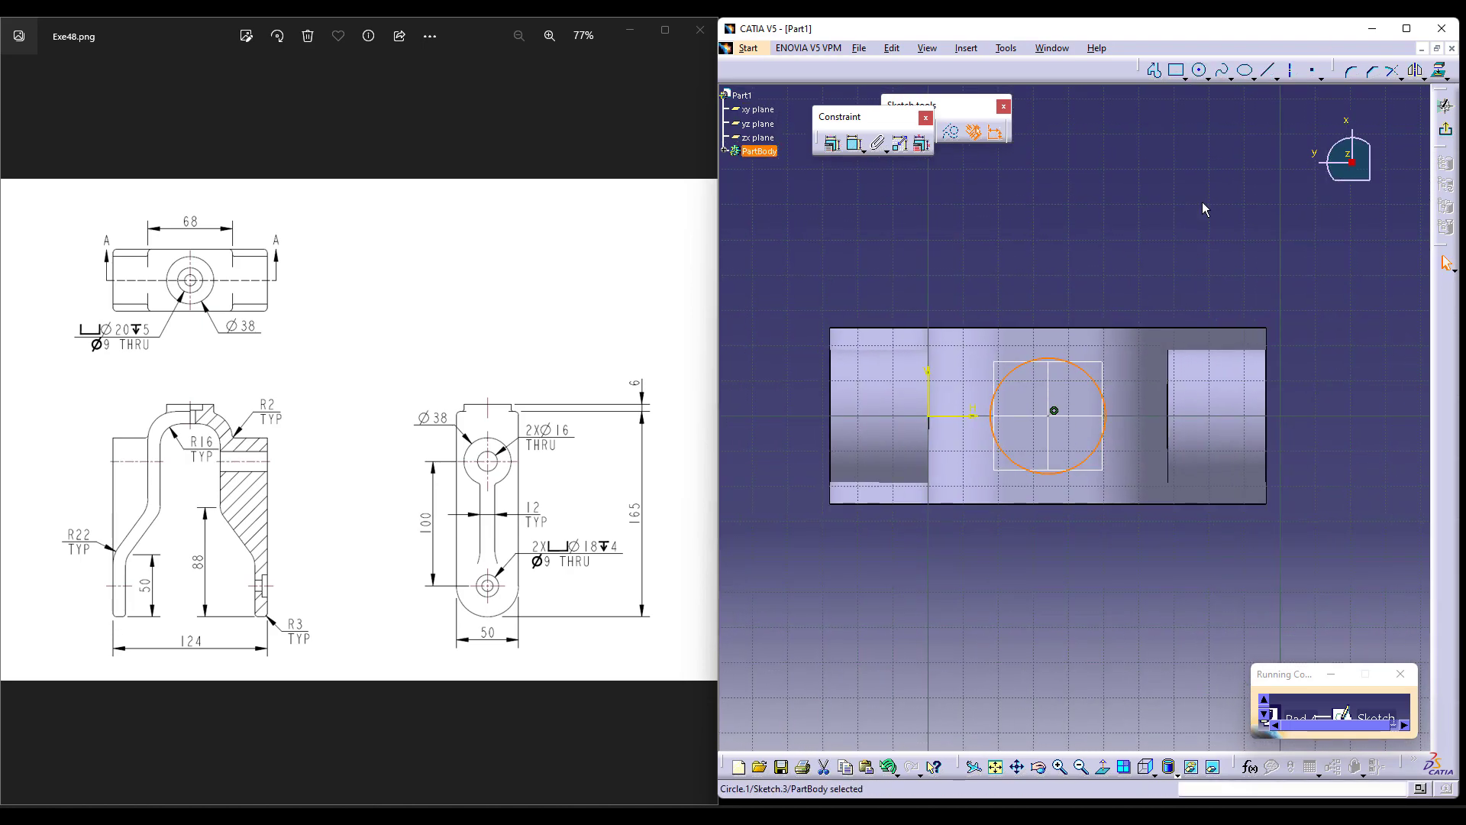
pyautogui.click(854, 144)
pyautogui.click(1050, 416)
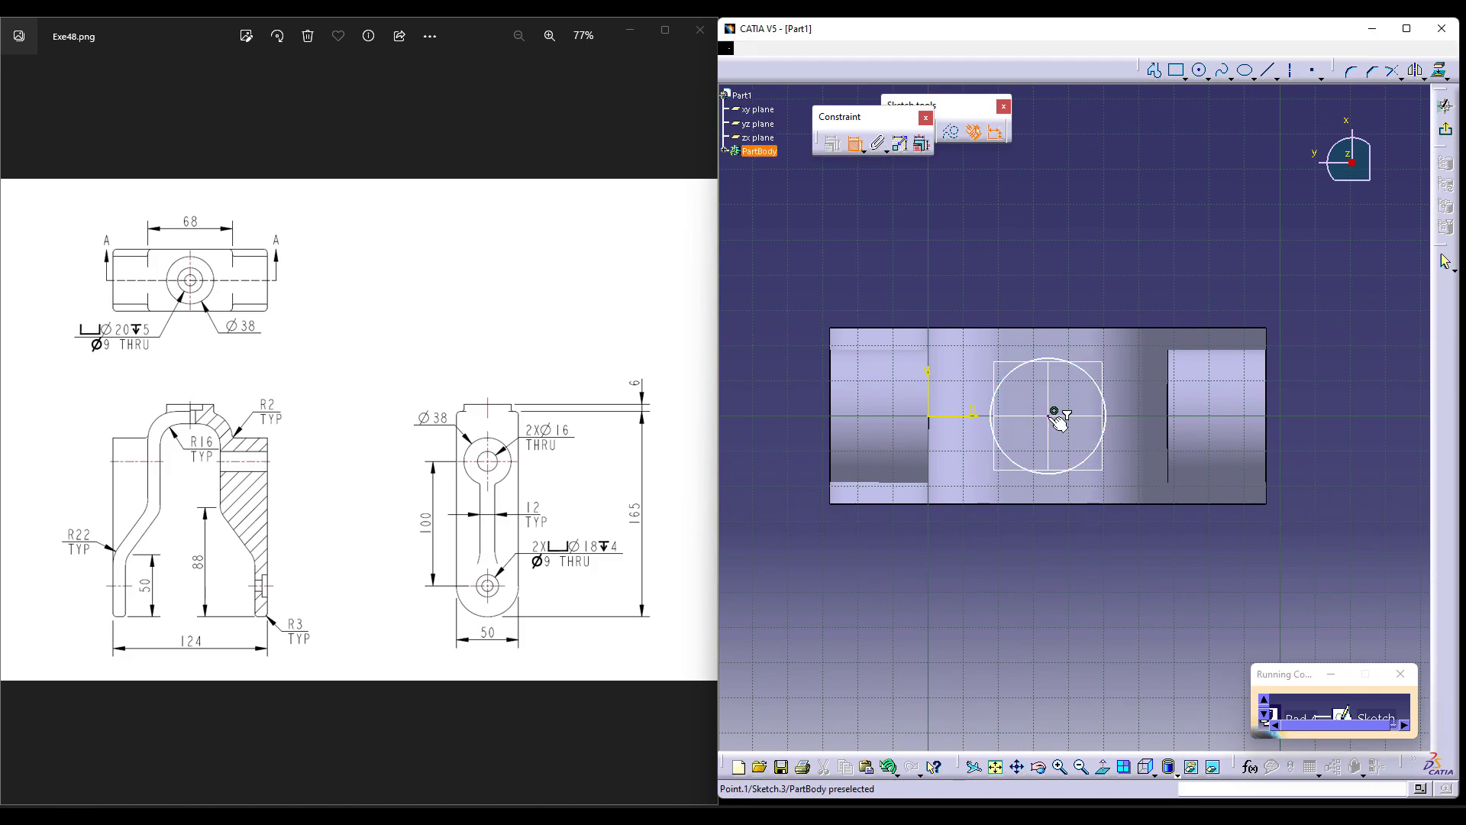
pyautogui.click(1049, 395)
pyautogui.rightClick(1080, 198)
pyautogui.click(1127, 265)
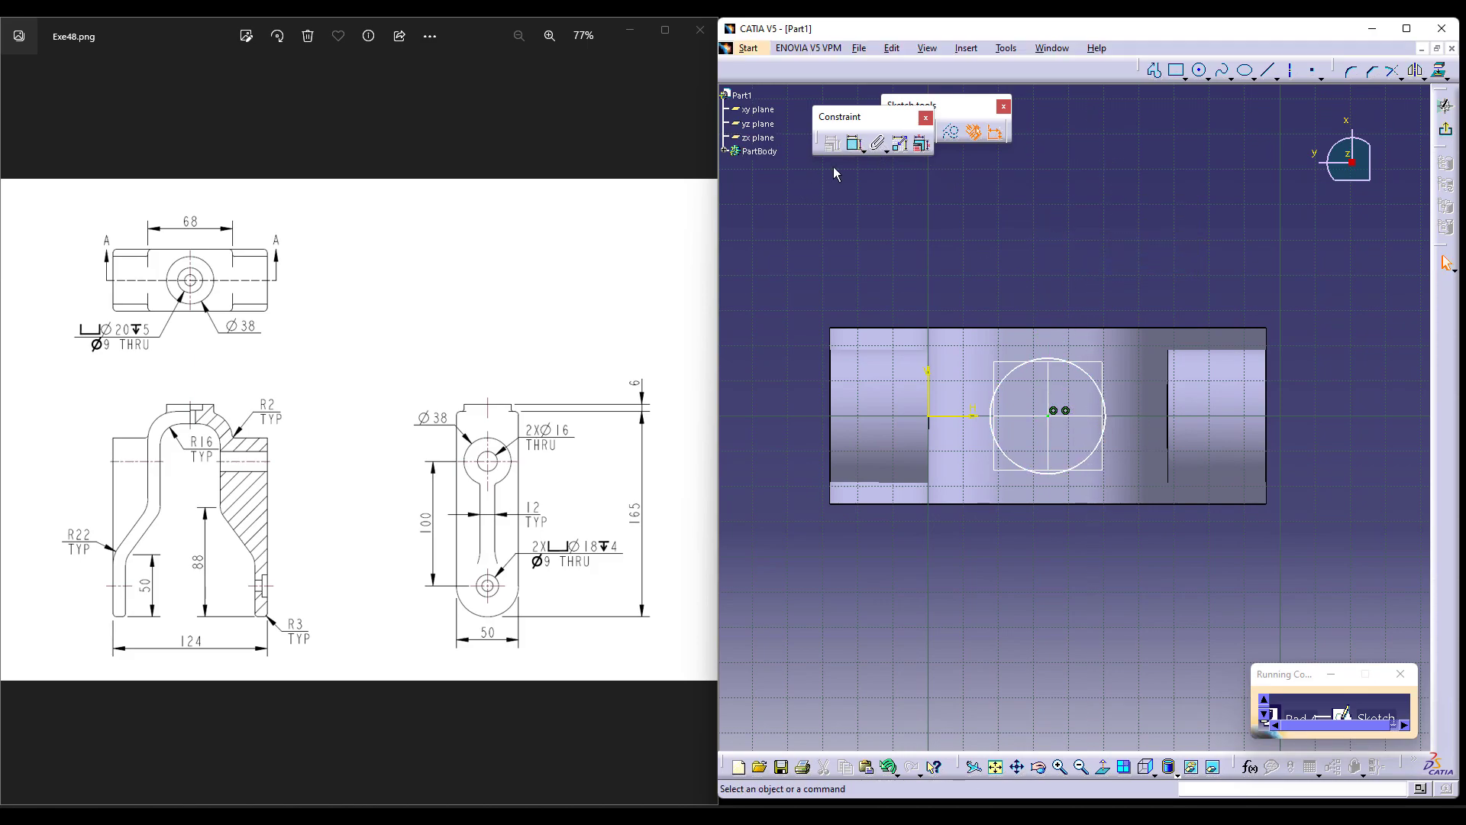
# Step: Dimension the circle on the top face and set its diameter to 38 mm
pyautogui.click(1090, 377)
pyautogui.click(1137, 262)
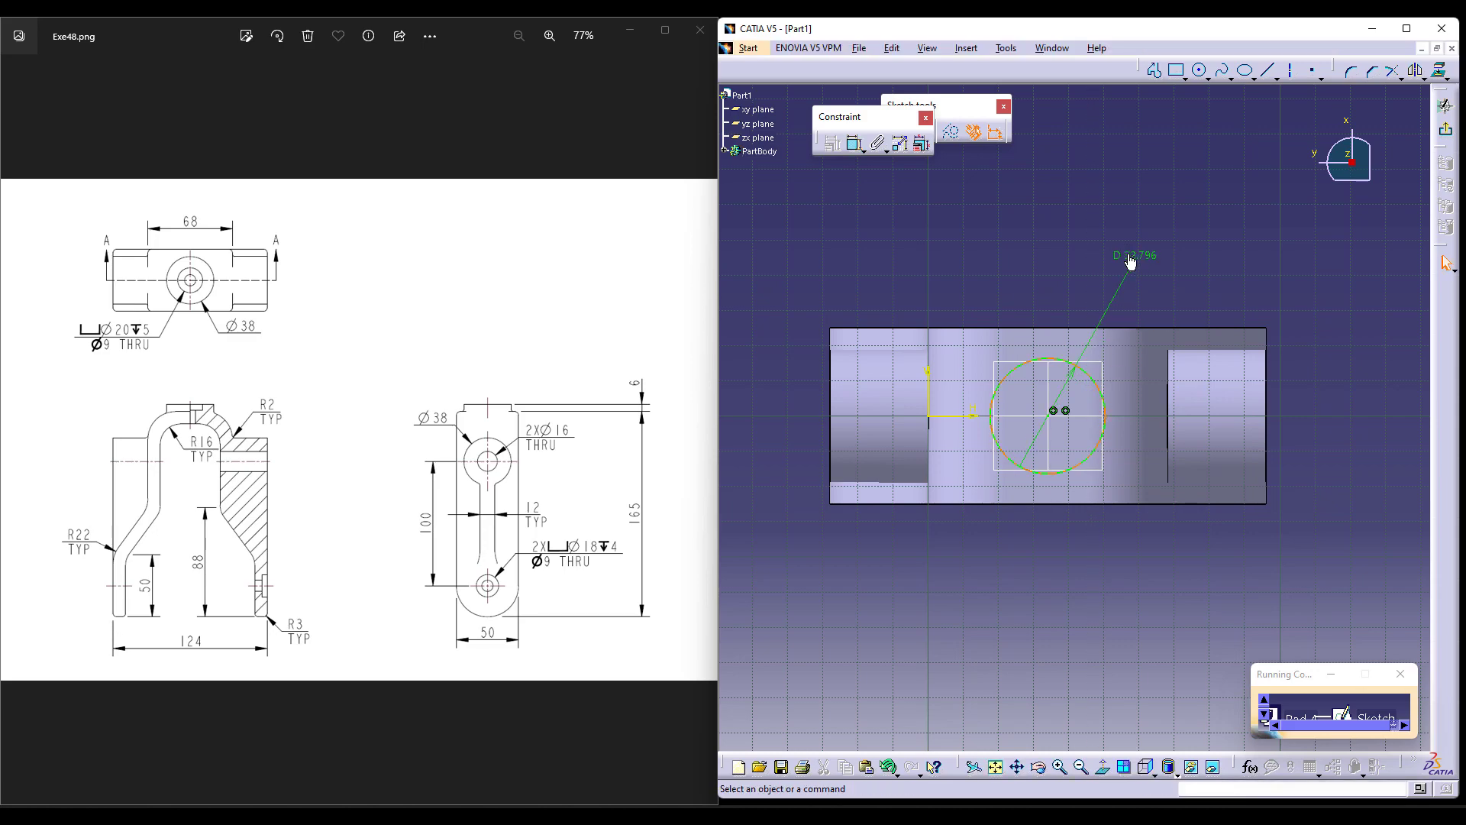
pyautogui.doubleClick(1128, 256)
pyautogui.write('38mm')
pyautogui.press('Return')
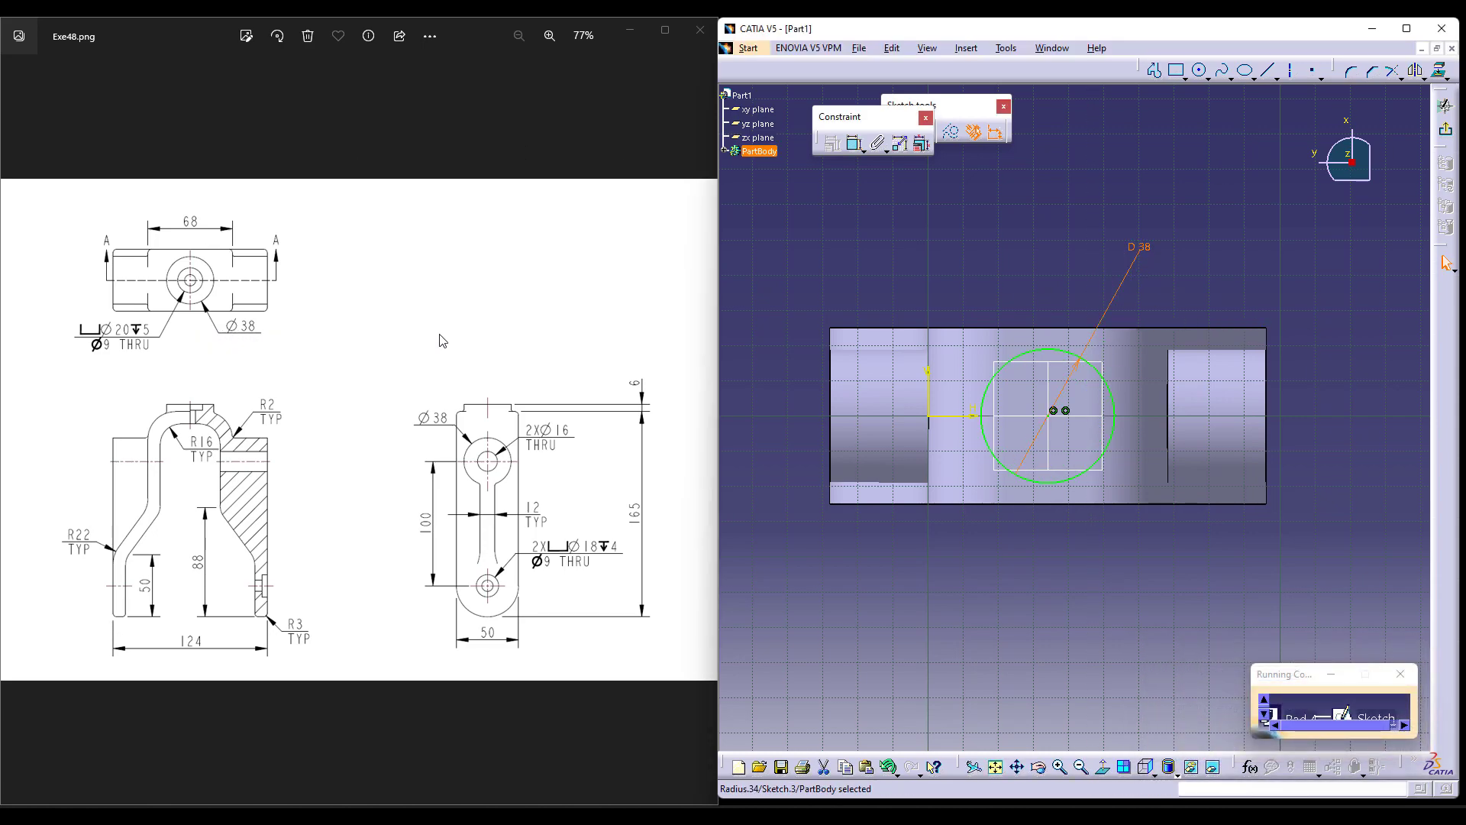
# Step: Finish the sketch and set the top boss pad's length to 6 mm
pyautogui.click(1445, 131)
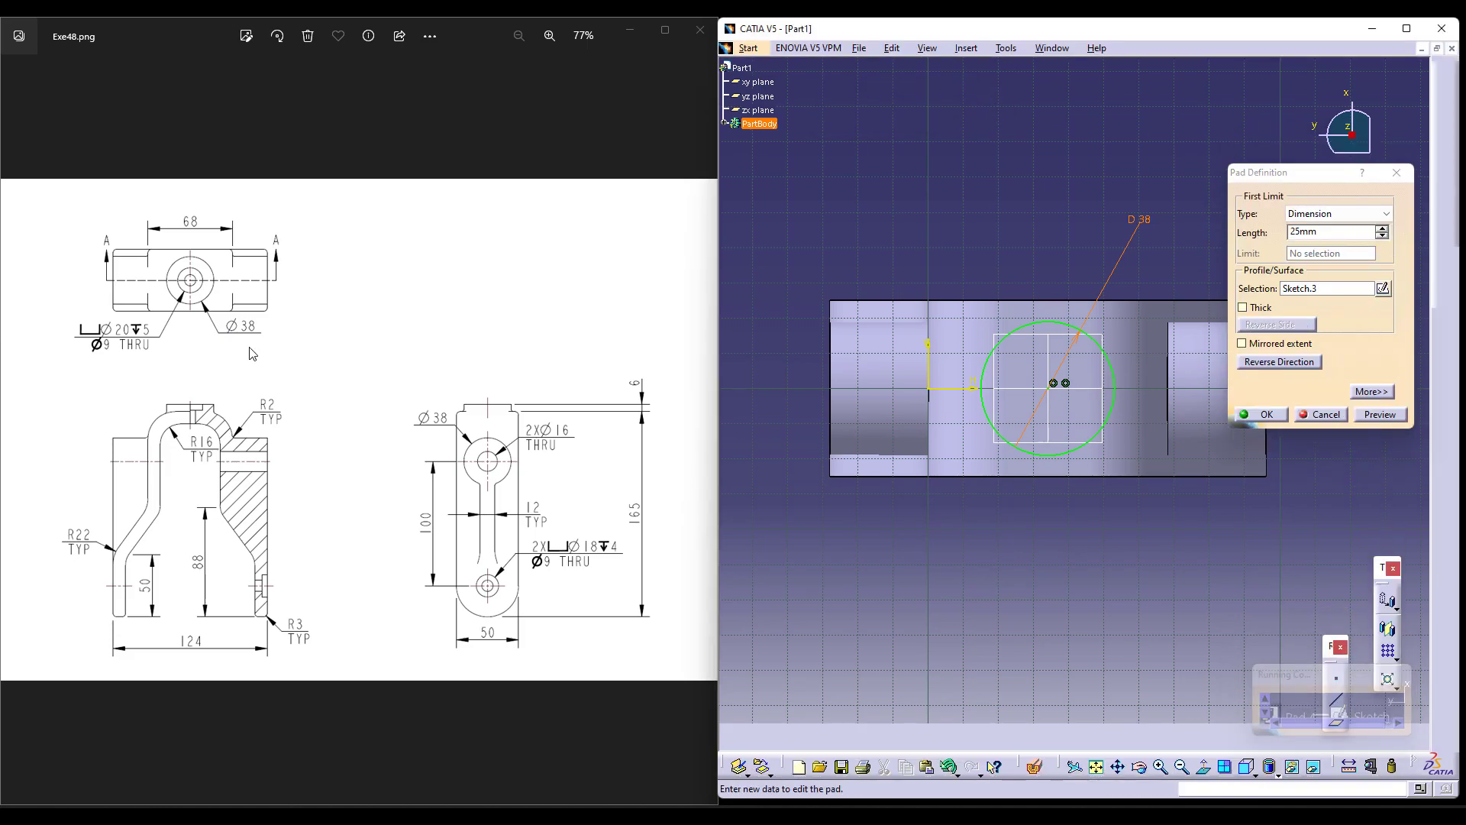
pyautogui.click(1321, 238)
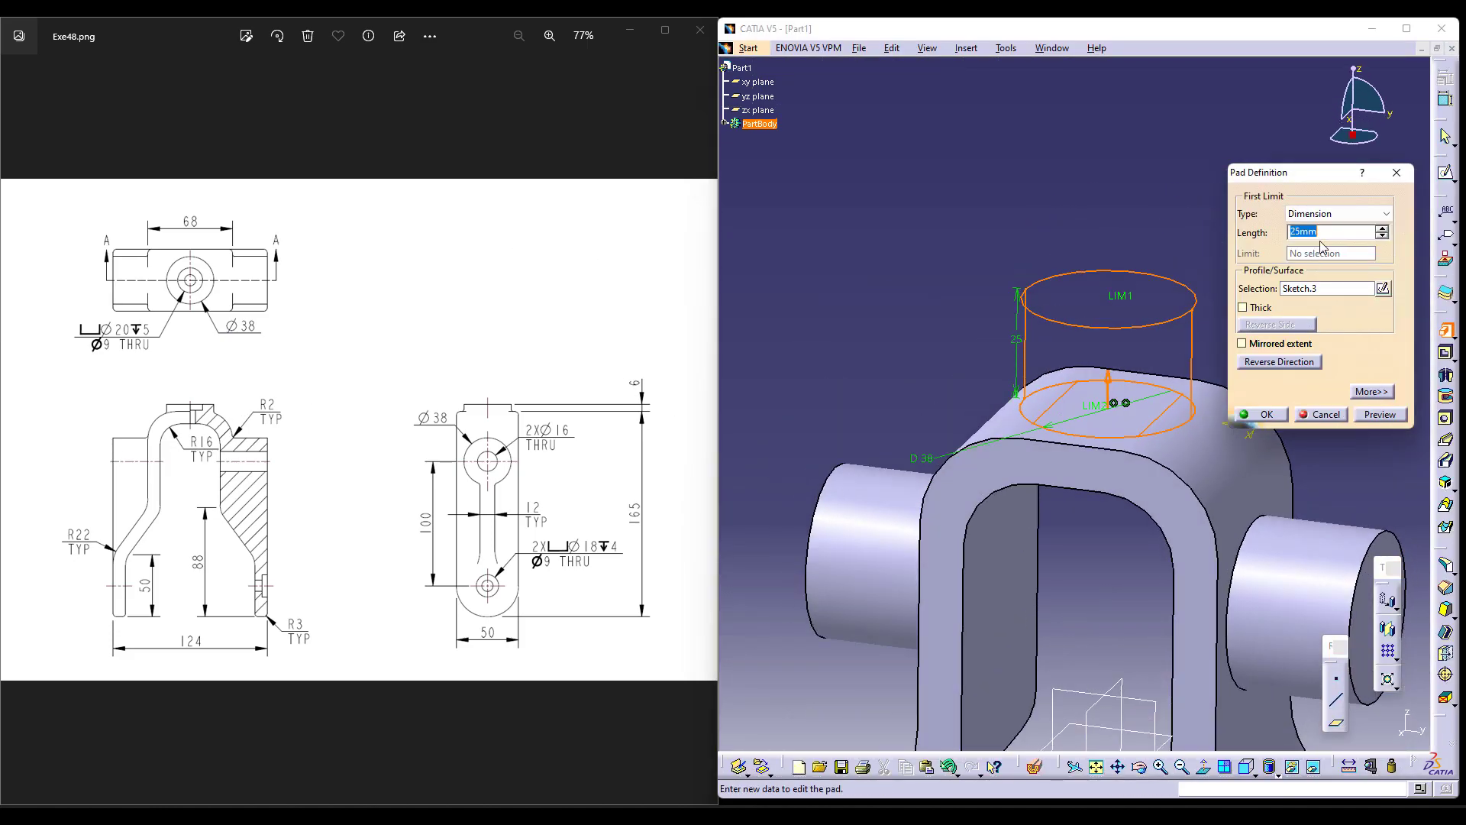
pyautogui.click(1361, 417)
# Step: Set the top boss pad's second limit to Up to next and create the pad
pyautogui.click(1247, 765)
pyautogui.middleClick(1015, 533)
pyautogui.moveTo(1014, 533); pyautogui.dragTo(1012, 329, button='middle')
pyautogui.moveTo(1050, 377); pyautogui.dragTo(947, 766, button='middle')
pyautogui.moveTo(1061, 344); pyautogui.dragTo(981, 536, button='middle')
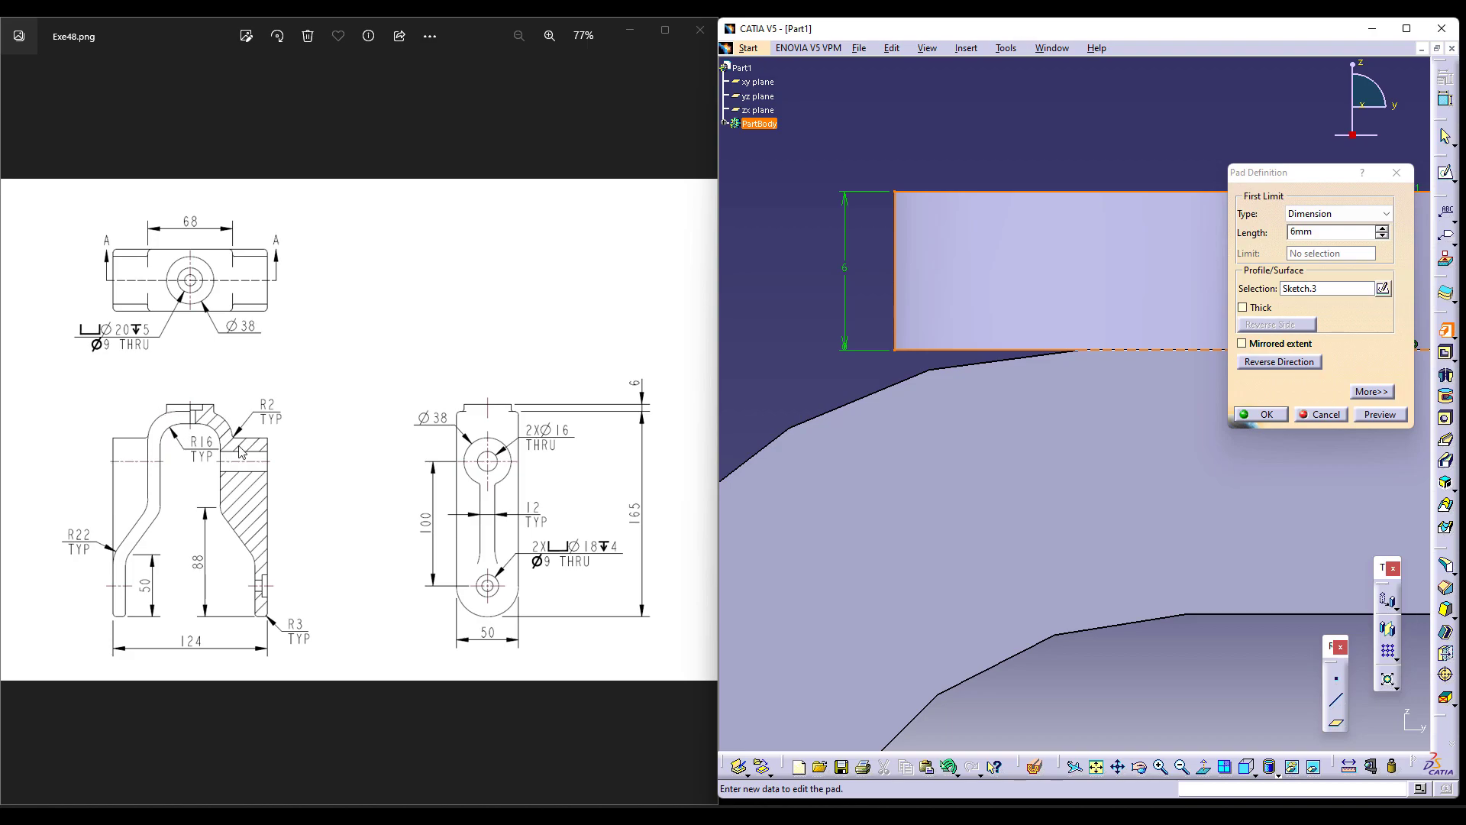
pyautogui.click(1372, 392)
pyautogui.click(1381, 213)
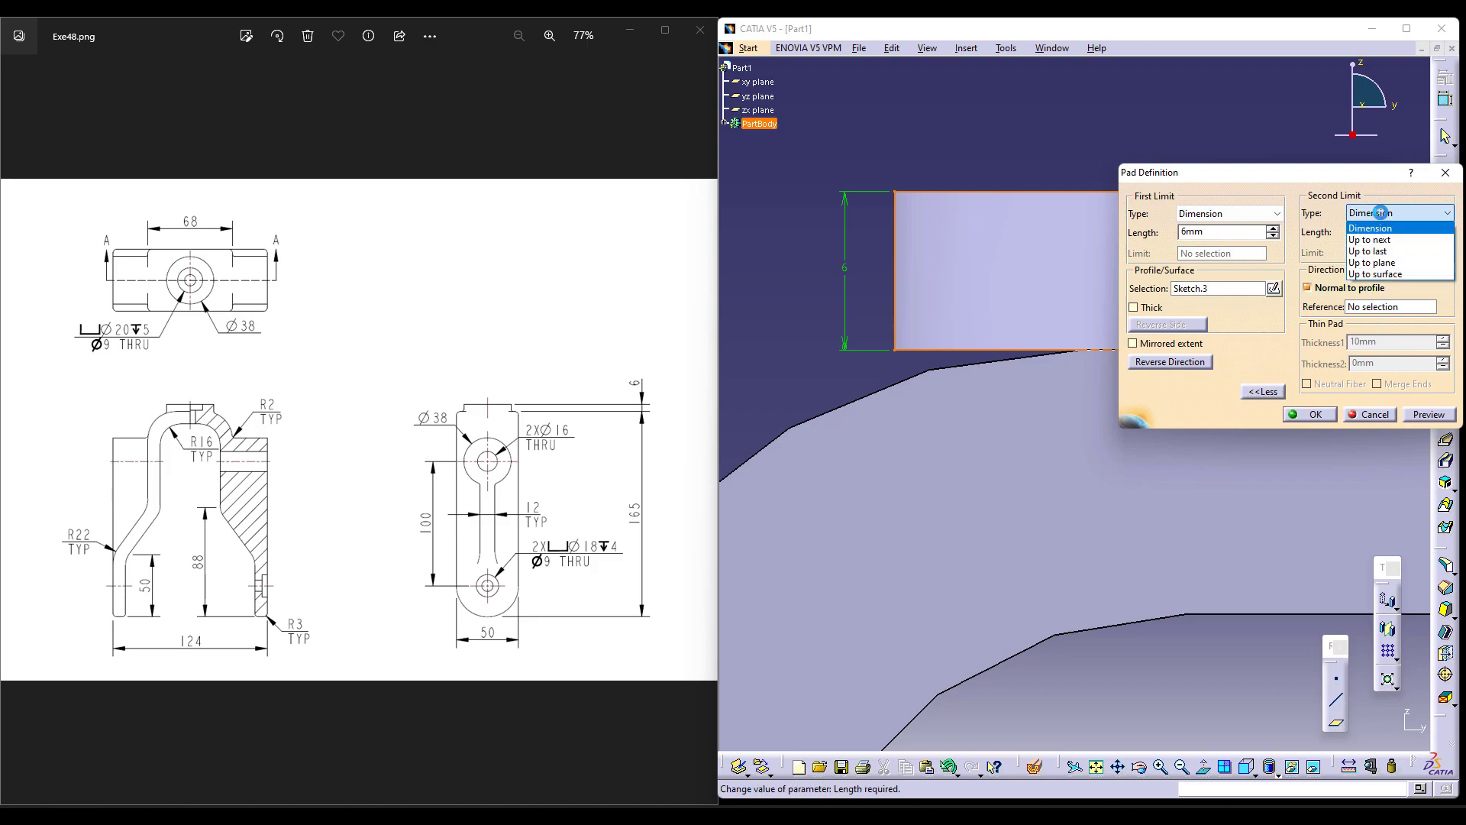
pyautogui.click(1384, 240)
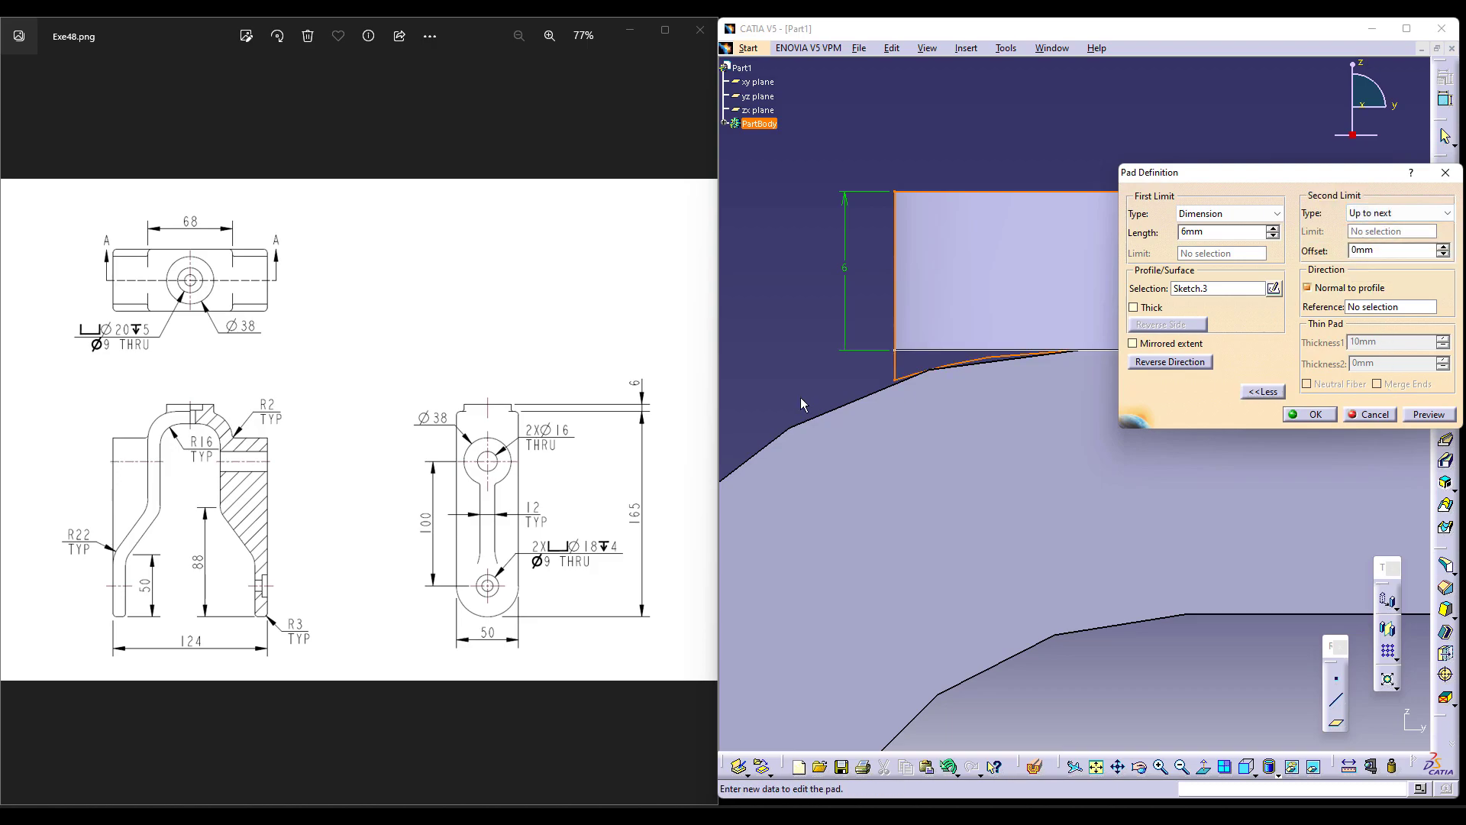
pyautogui.click(1310, 414)
# Step: Start a Stiffener and open its profile sketch on the yz plane
pyautogui.moveTo(1006, 145); pyautogui.dragTo(984, 367, button='middle')
pyautogui.moveTo(1066, 311); pyautogui.dragTo(1066, 362, button='middle')
pyautogui.click(1255, 774)
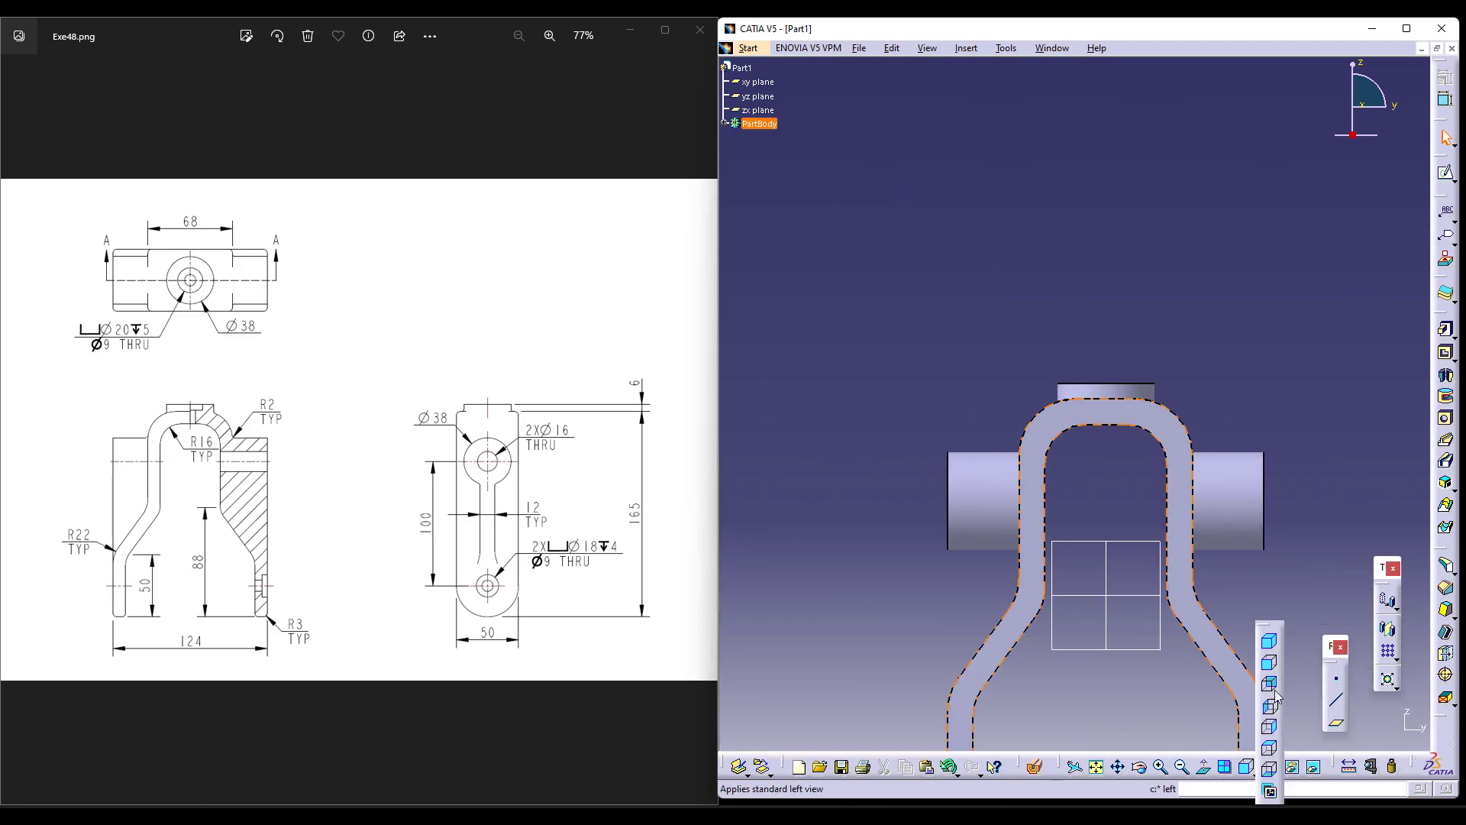
pyautogui.click(1273, 645)
pyautogui.moveTo(1241, 550); pyautogui.dragTo(1021, 543, button='middle')
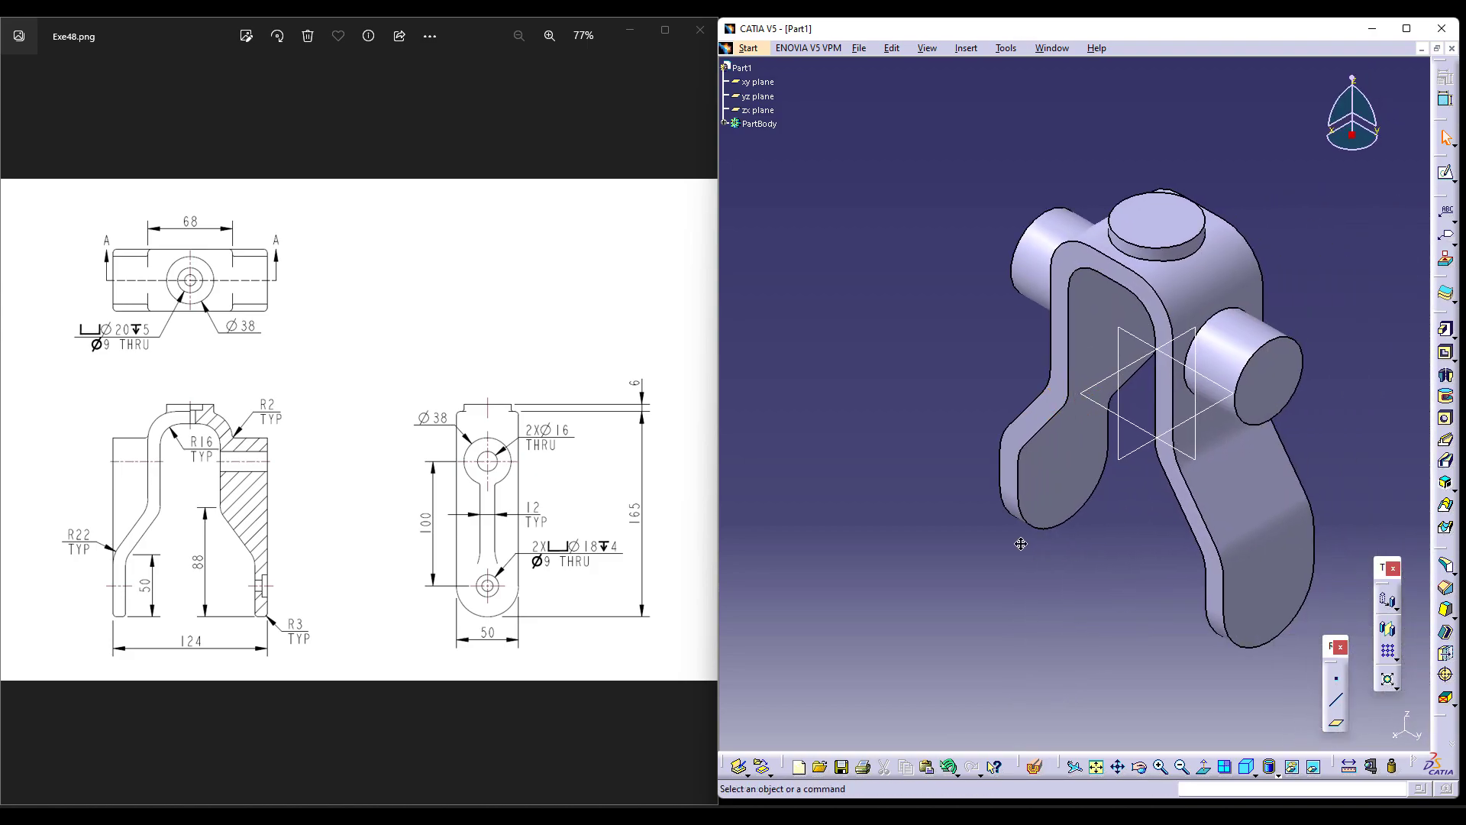
pyautogui.click(1450, 488)
pyautogui.click(1428, 501)
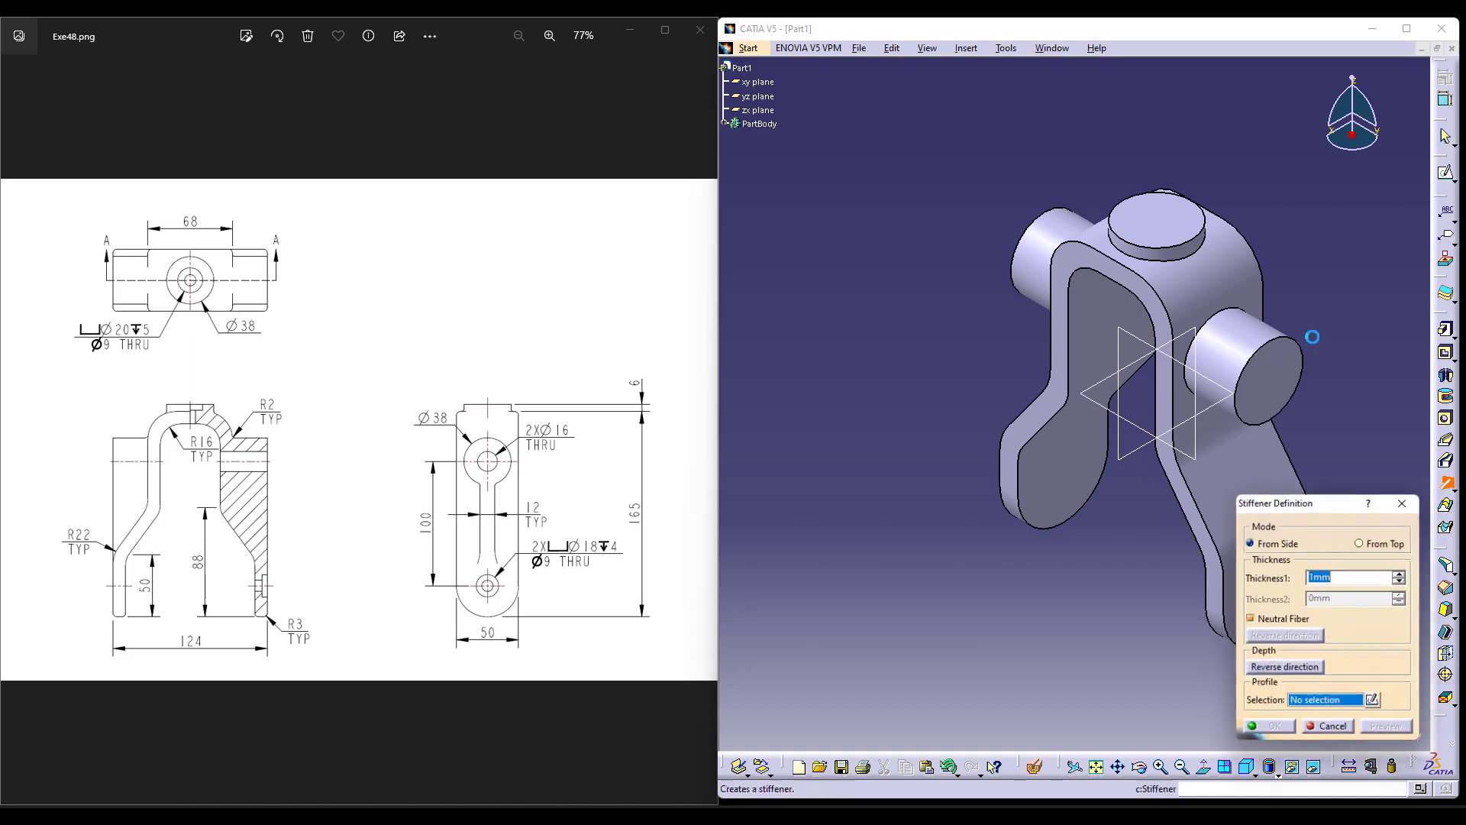
pyautogui.click(1373, 702)
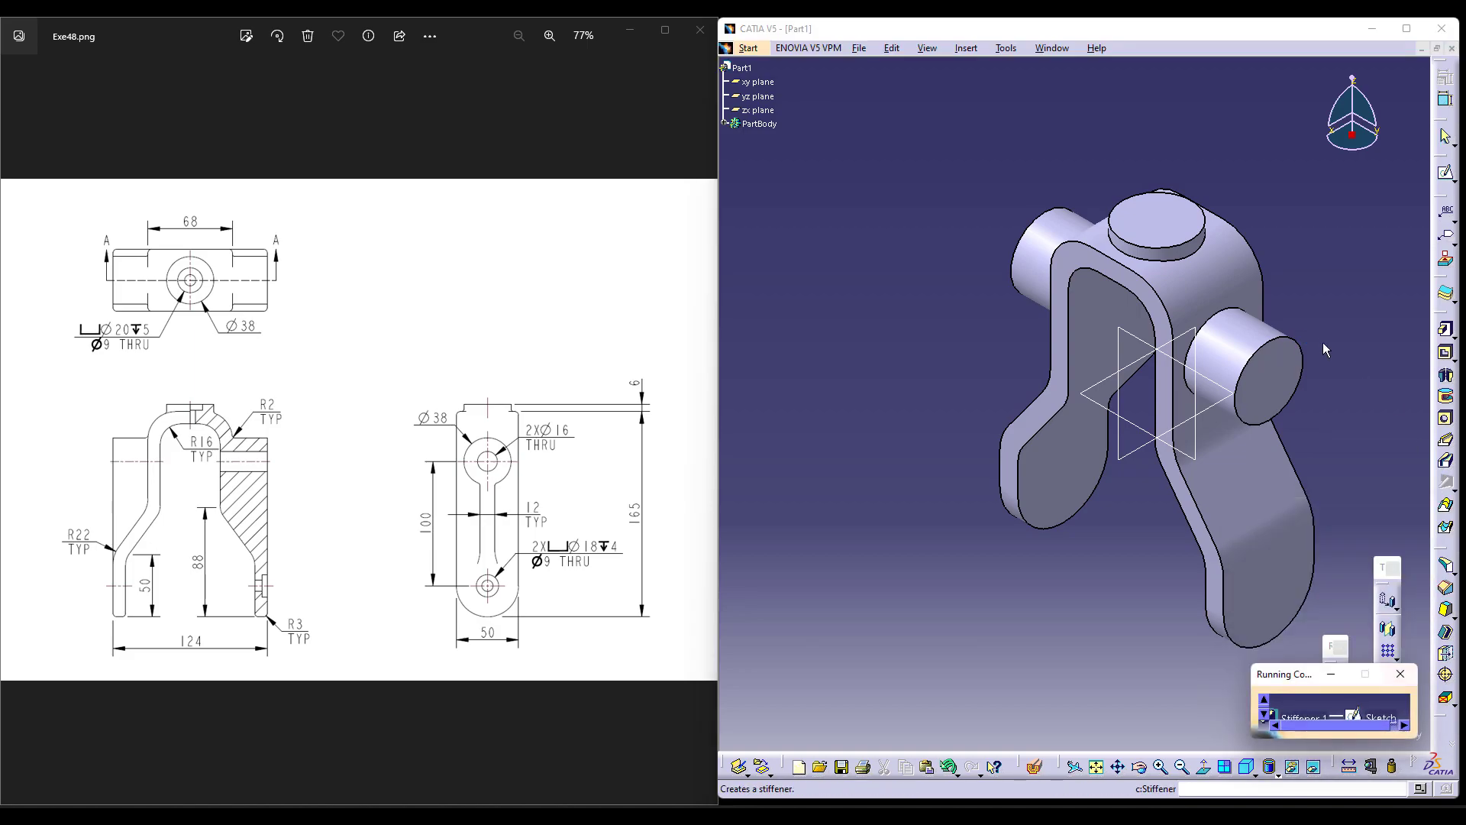
pyautogui.click(1157, 347)
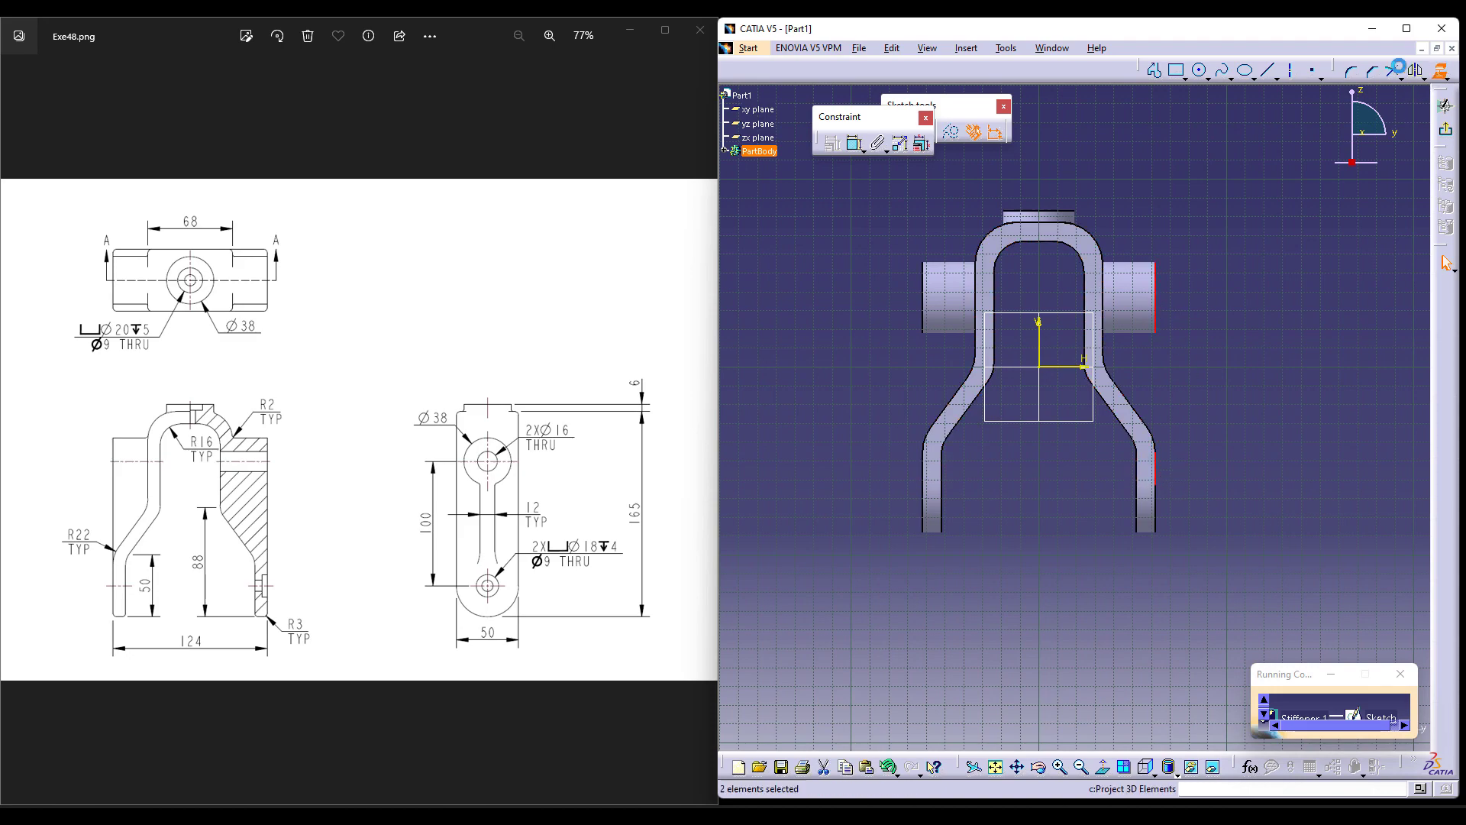
# Step: Convert the projected boss and leg edges to construction geometry and draw a vertical line joining their facing ends
pyautogui.click(1237, 205)
pyautogui.click(953, 134)
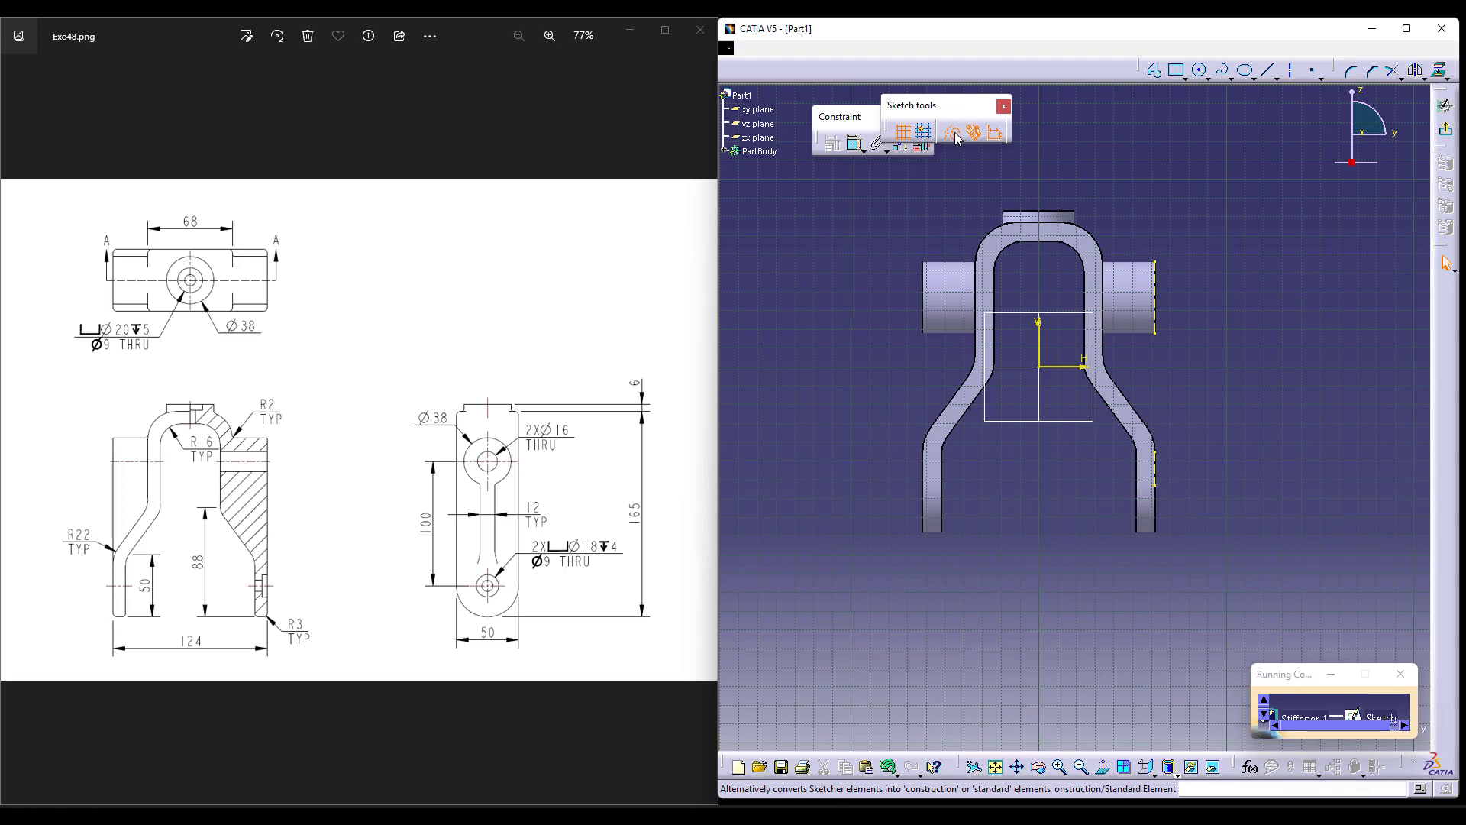
pyautogui.click(1270, 73)
pyautogui.click(1154, 452)
pyautogui.click(1156, 335)
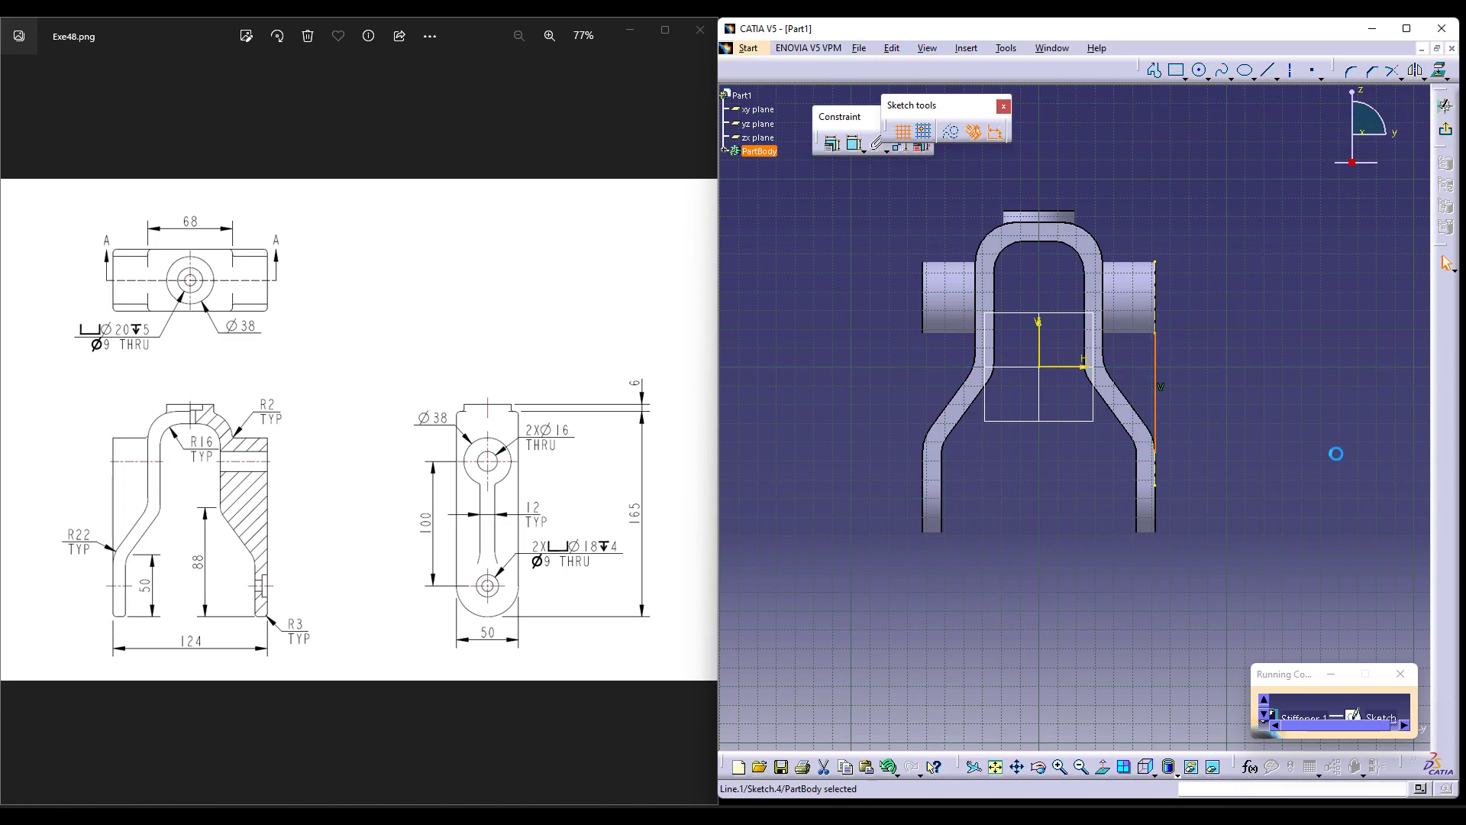
# Step: Finish the profile sketch and create the stiffener below the side boss with a thickness of 12 mm
pyautogui.click(1456, 132)
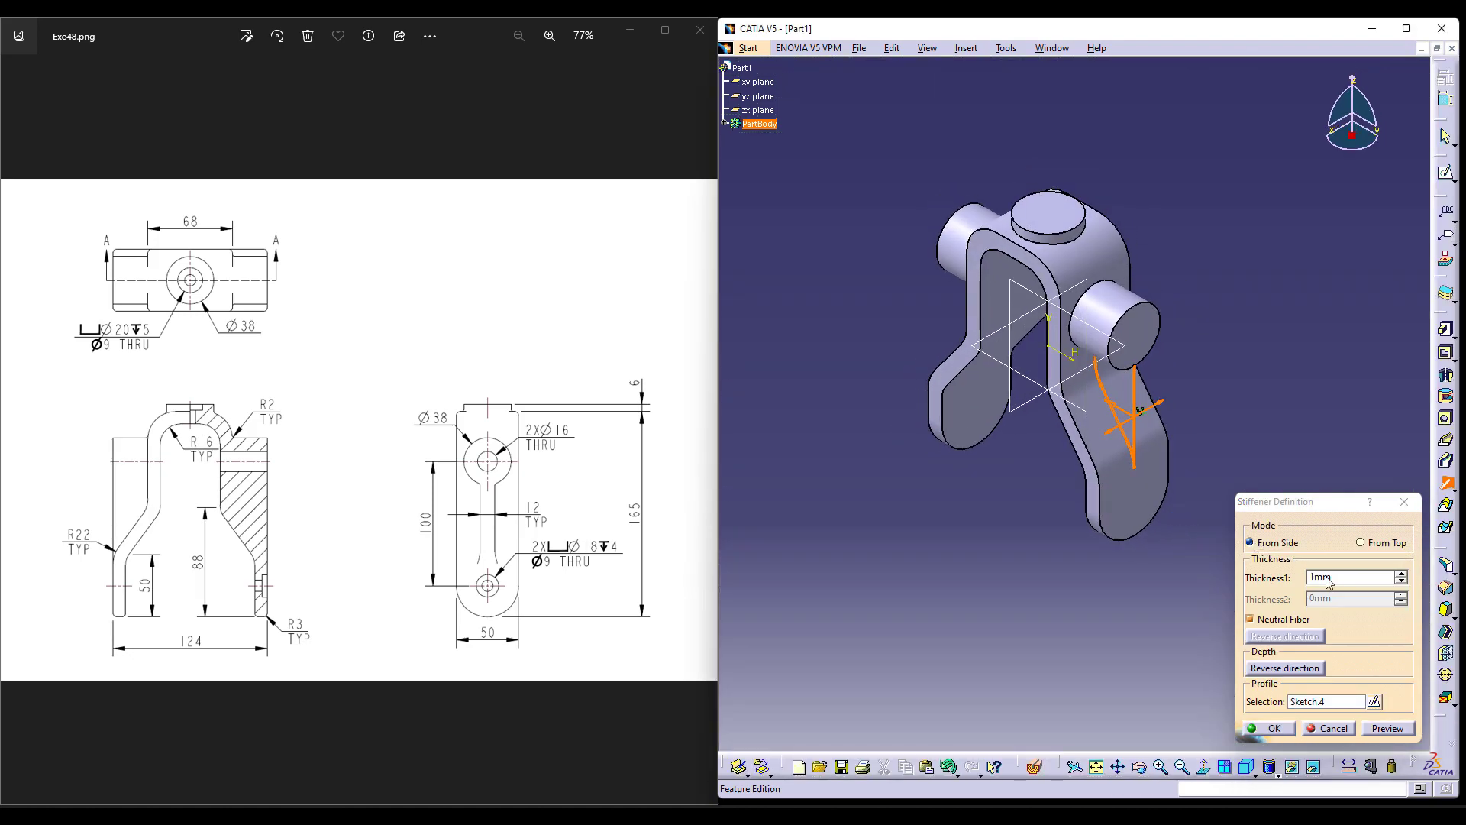
pyautogui.doubleClick(1339, 571)
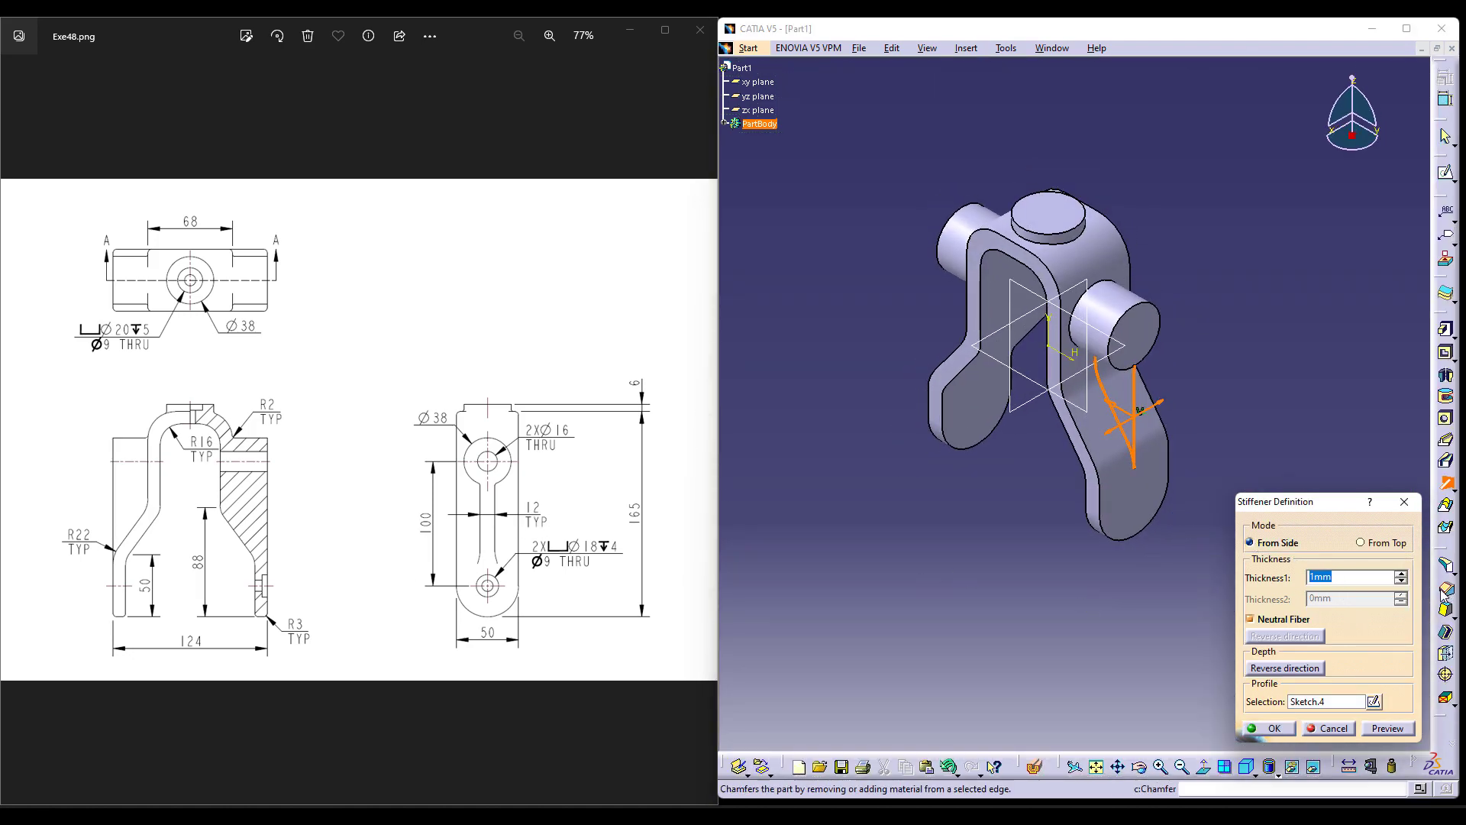
pyautogui.write('12')
pyautogui.press('Return')
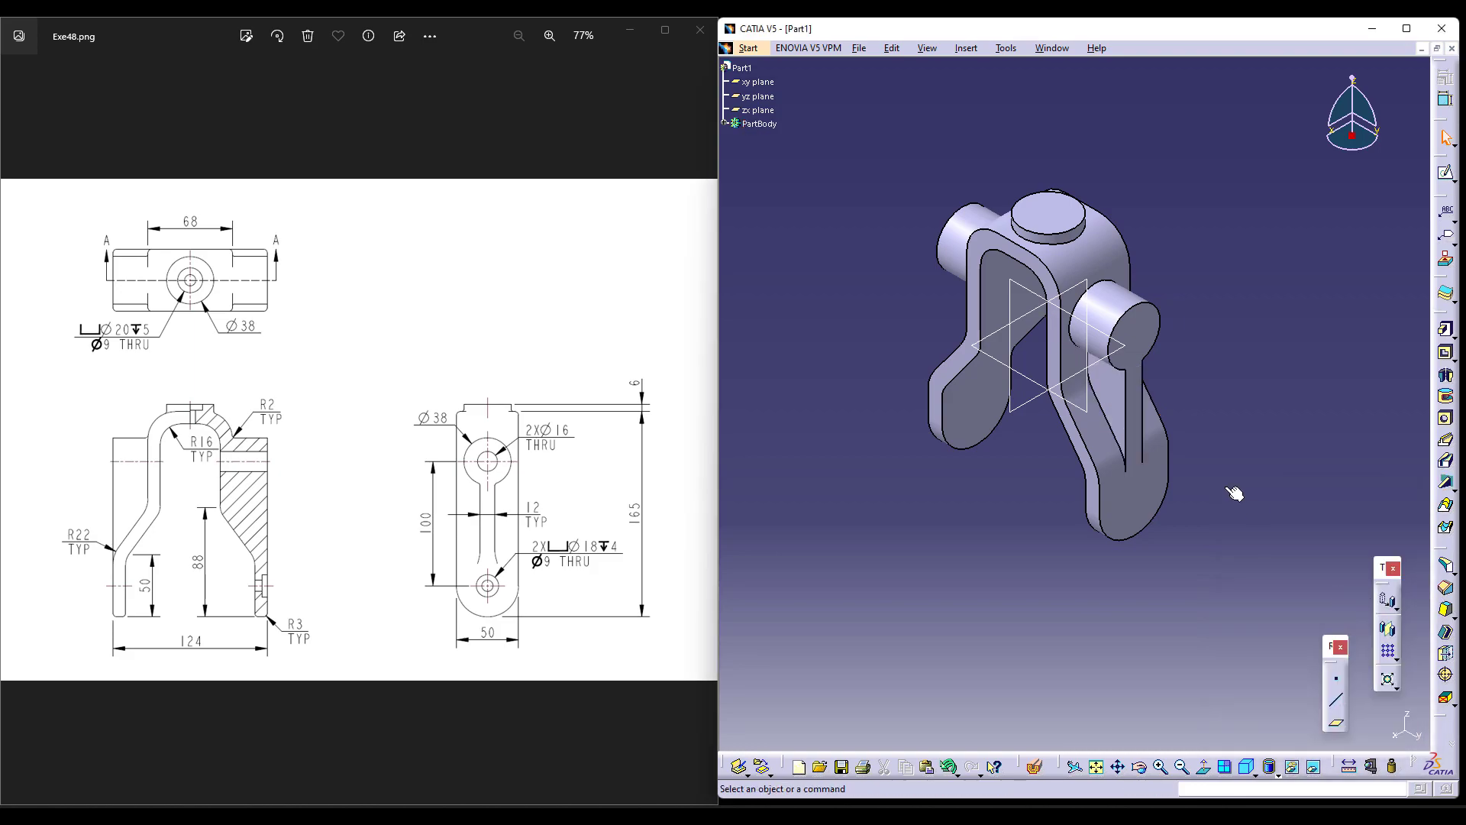
# Step: Mirror the stiffener about the zx plane to the opposite leg
pyautogui.click(724, 124)
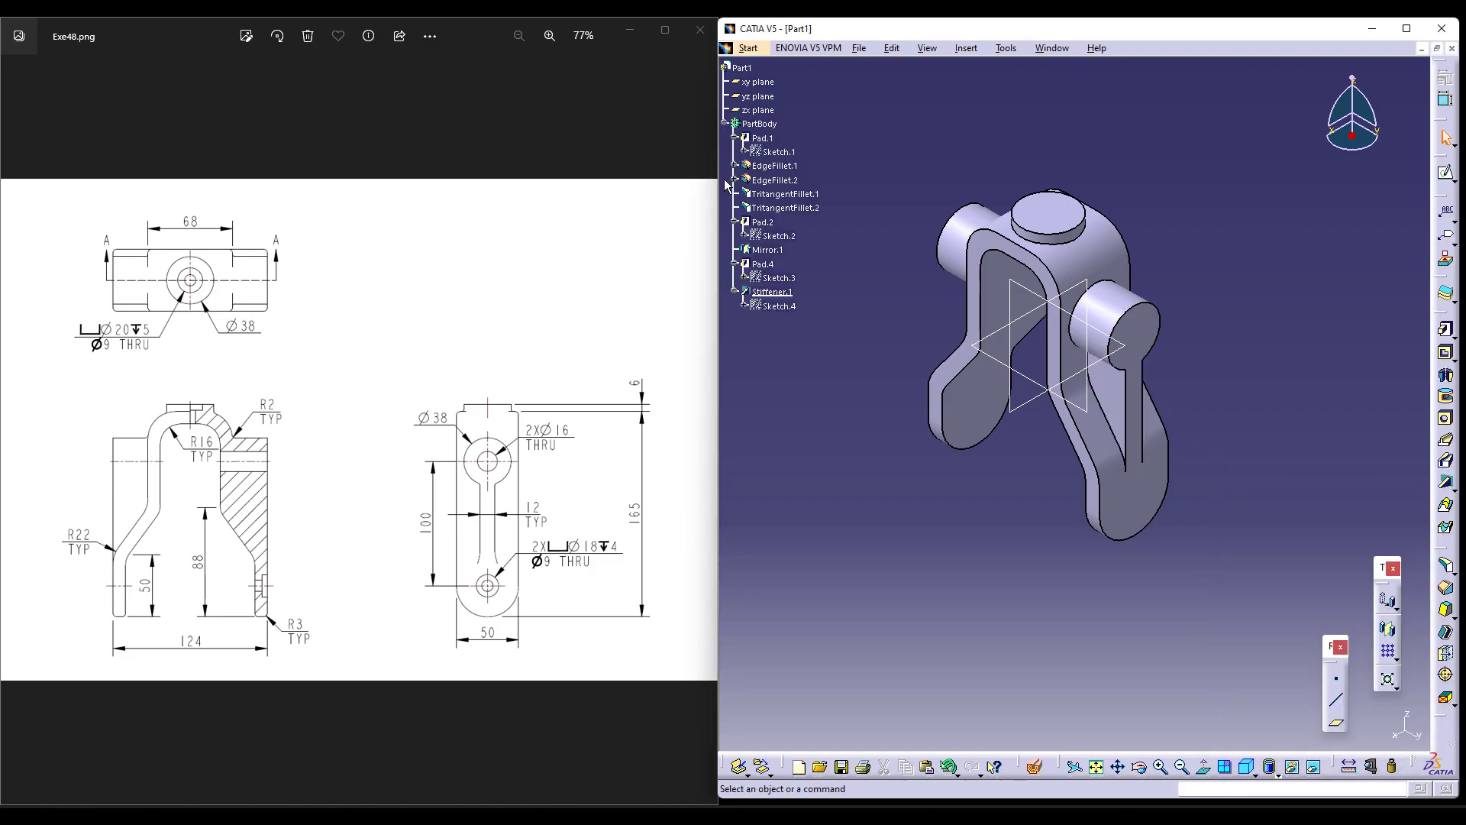
pyautogui.click(1388, 629)
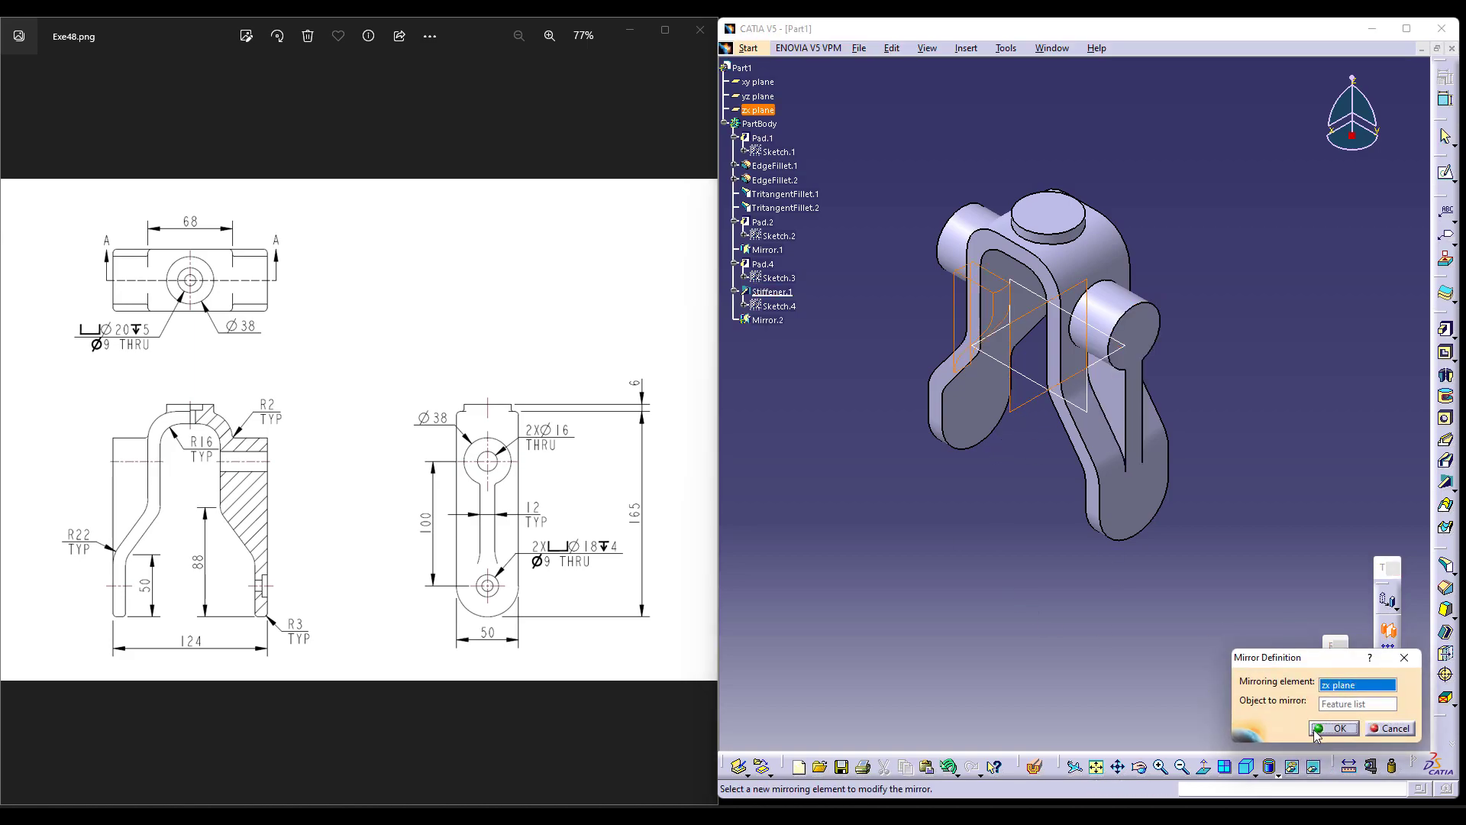
pyautogui.click(1315, 731)
pyautogui.moveTo(848, 458); pyautogui.dragTo(878, 449, button='middle')
pyautogui.moveTo(1104, 545); pyautogui.dragTo(1098, 603, button='middle')
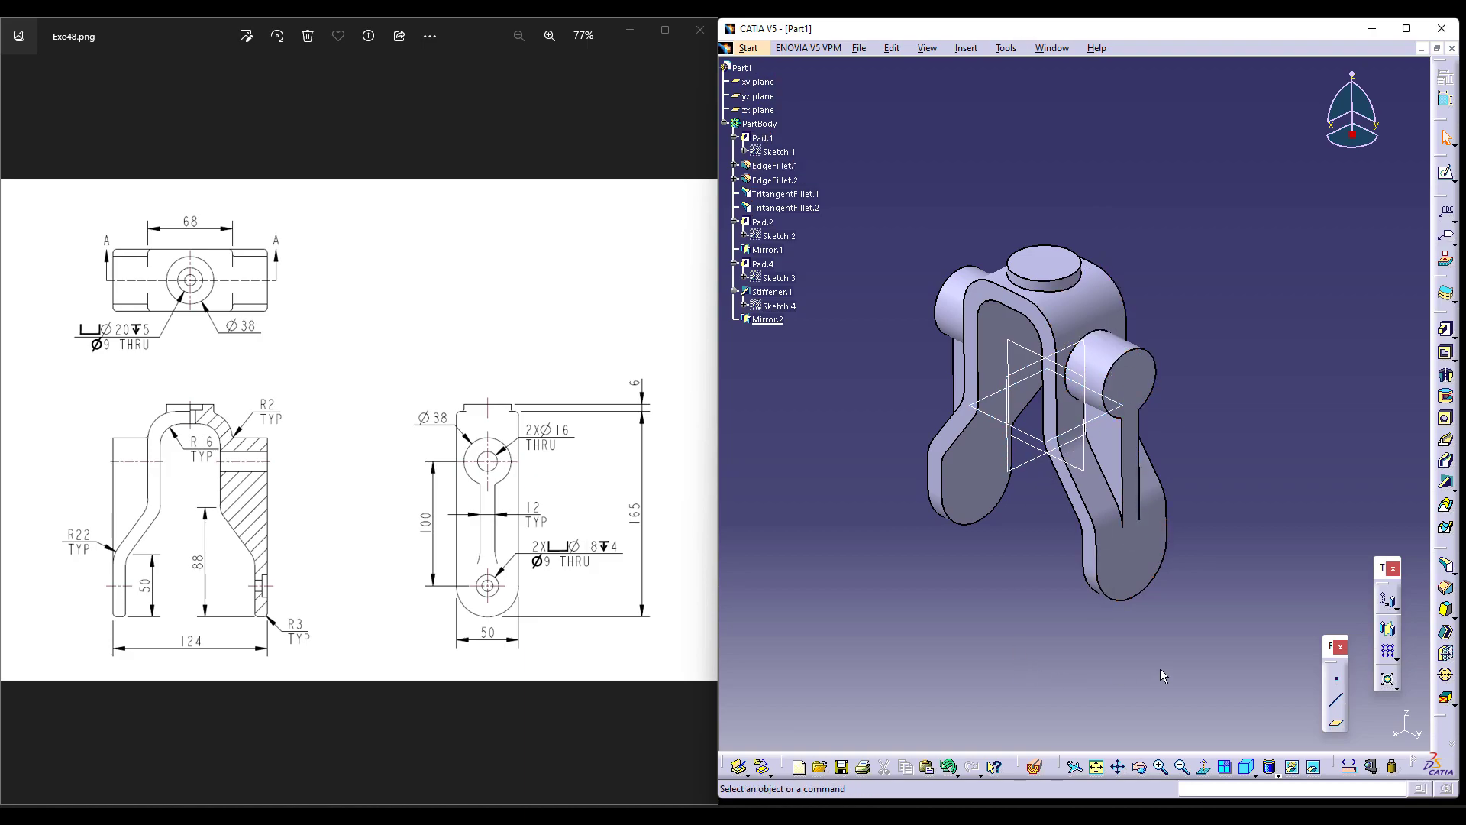
# Step: Start a hole on the side boss's end face and make its centre concentric with the boss's circular edge
pyautogui.click(1445, 418)
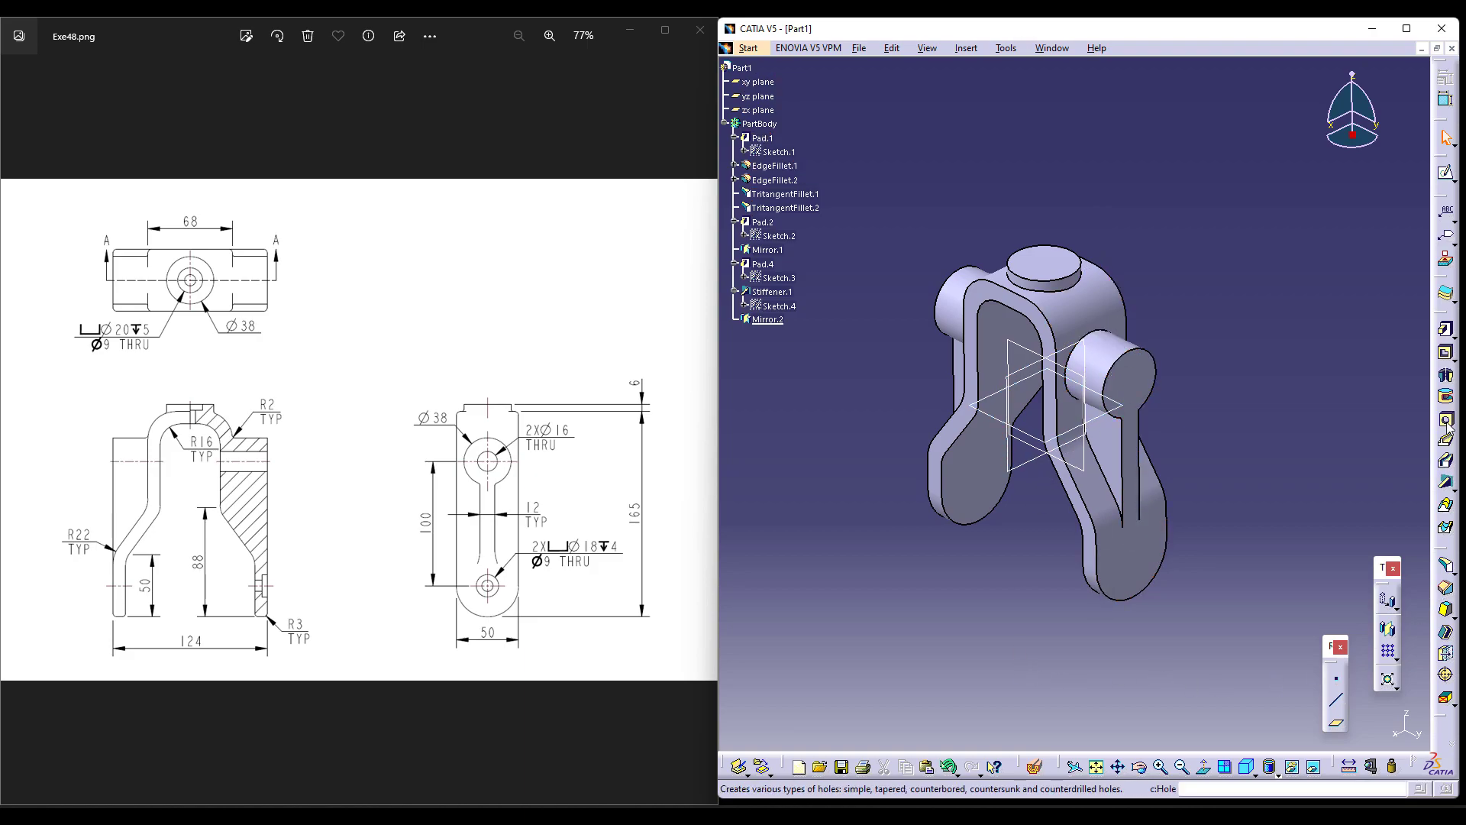
pyautogui.click(1143, 382)
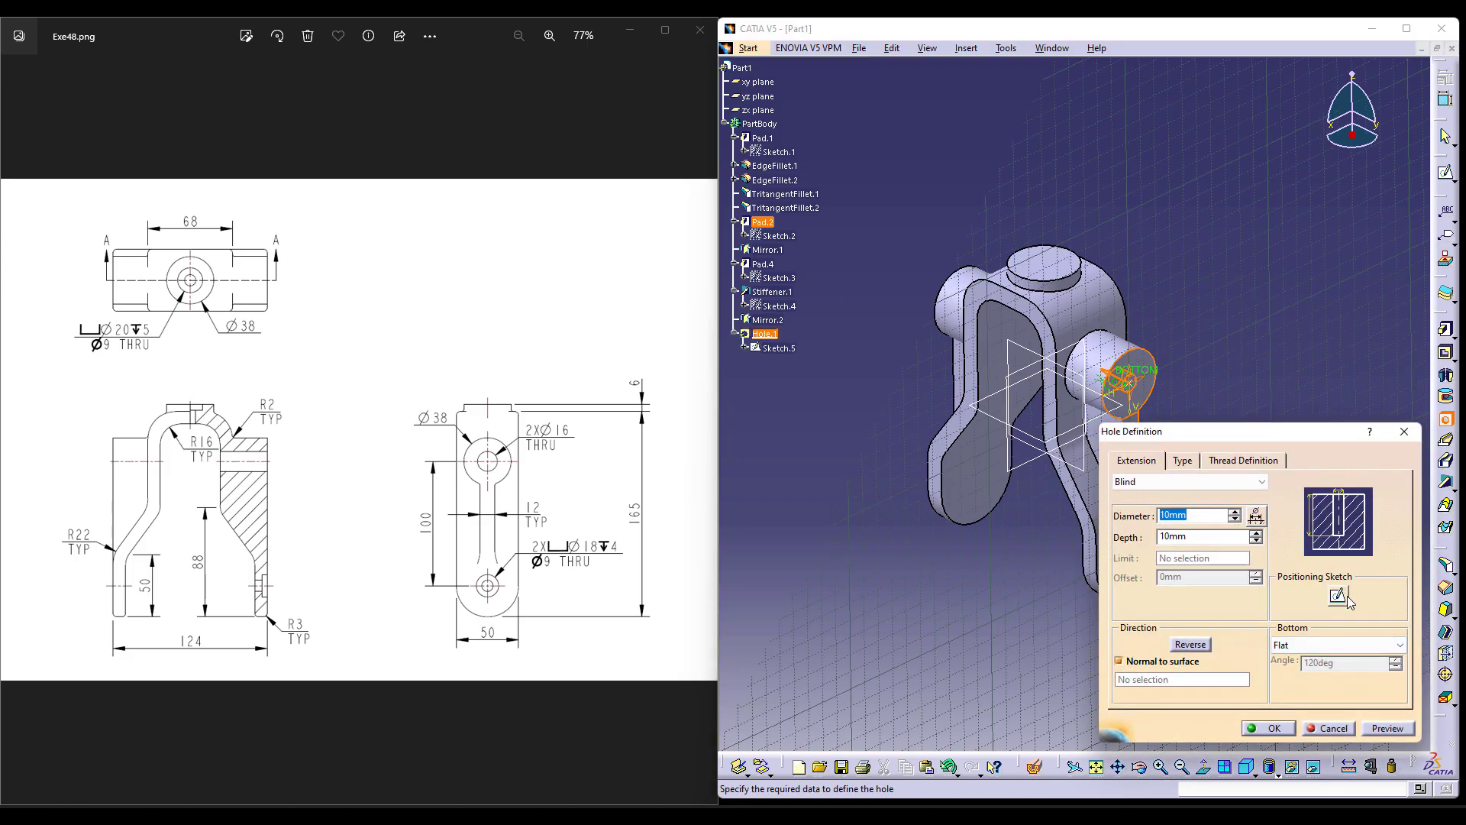
pyautogui.click(1339, 597)
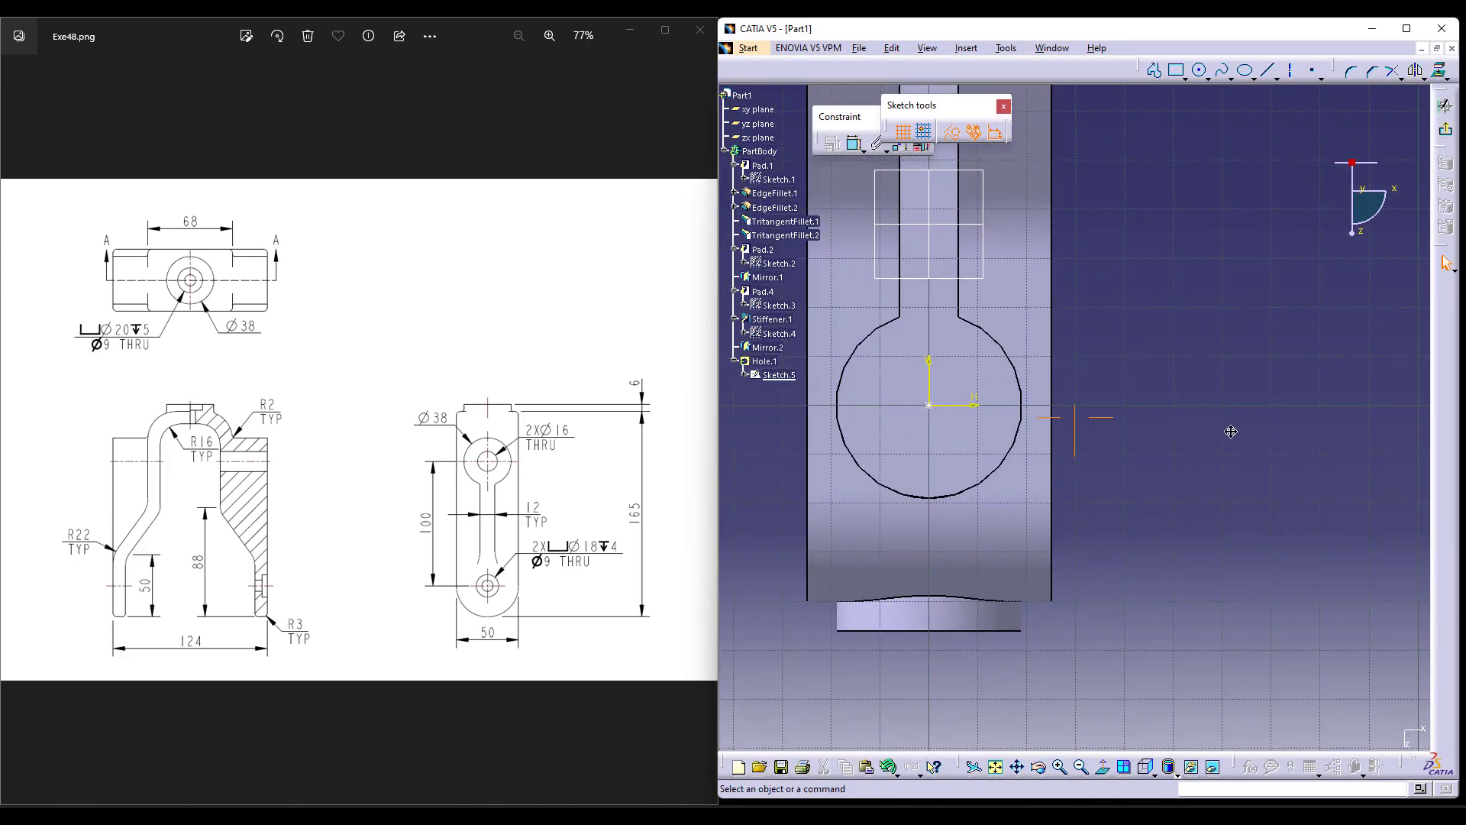
pyautogui.click(1128, 383)
pyautogui.click(1191, 442)
pyautogui.rightClick(1260, 391)
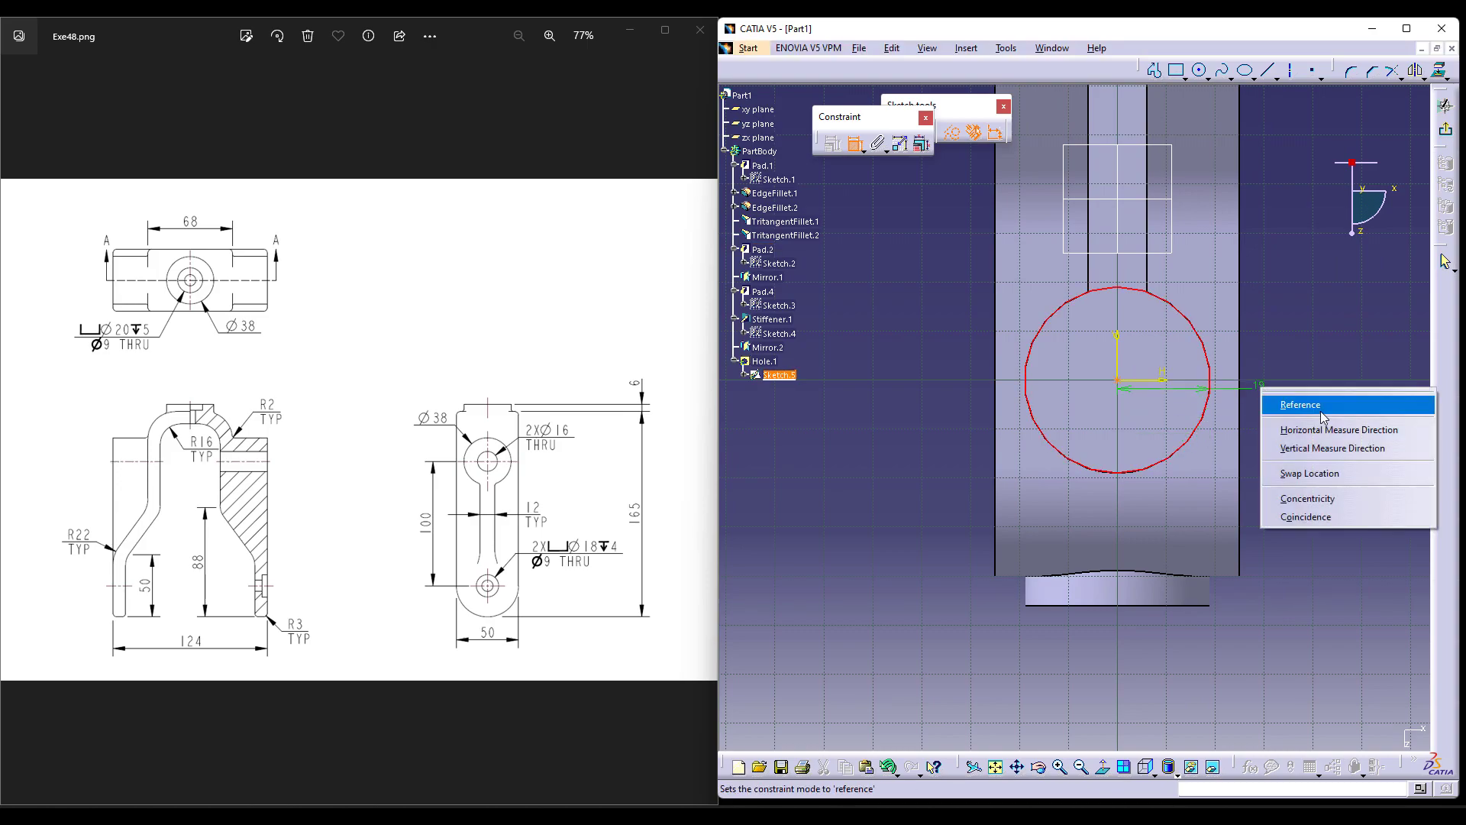
pyautogui.click(1340, 497)
pyautogui.click(1444, 130)
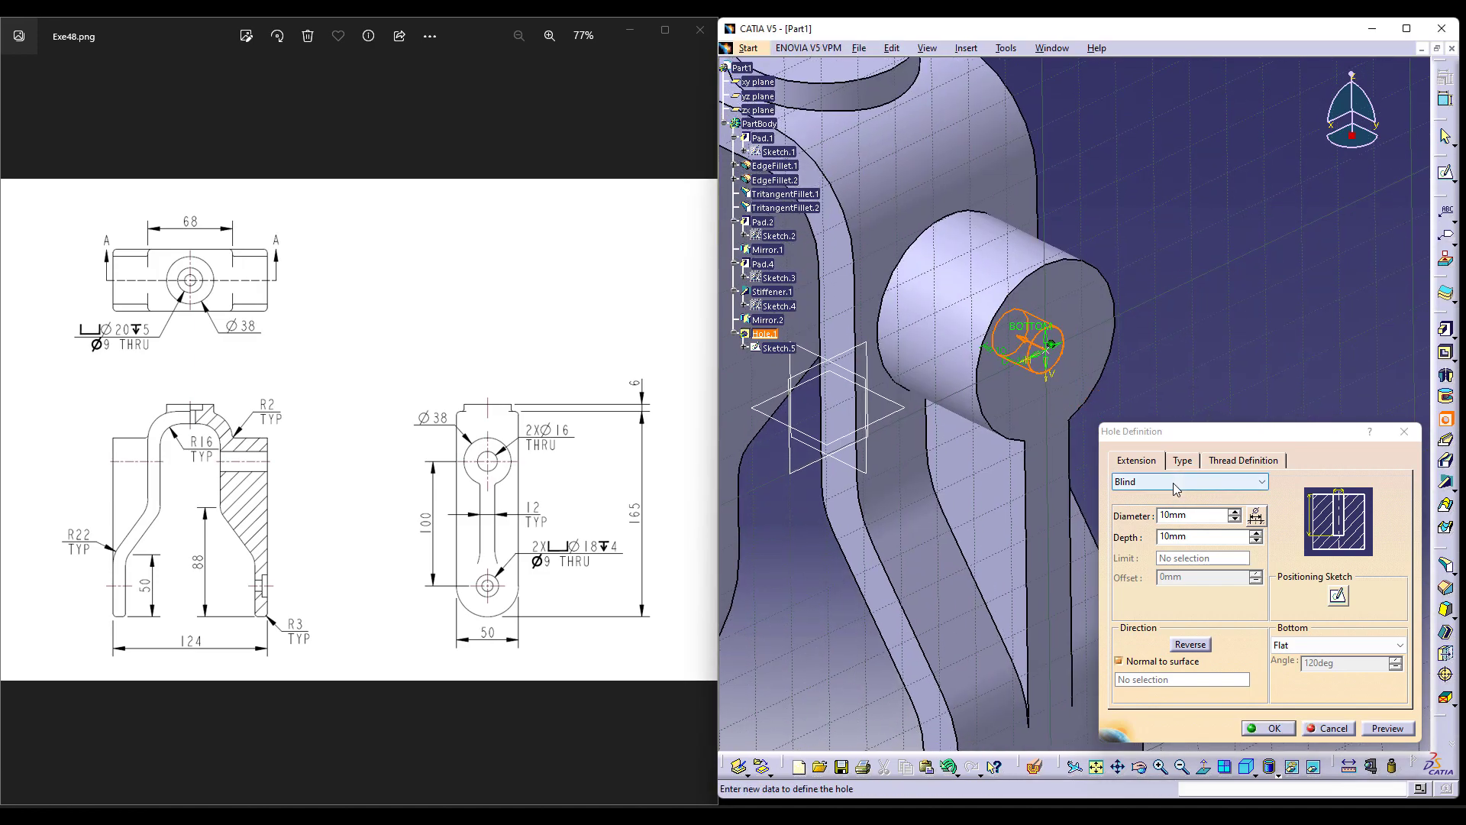
# Step: Set the side boss hole to Up To Next with a 16 mm diameter and create it
pyautogui.click(1173, 483)
pyautogui.click(1176, 506)
pyautogui.doubleClick(1189, 515)
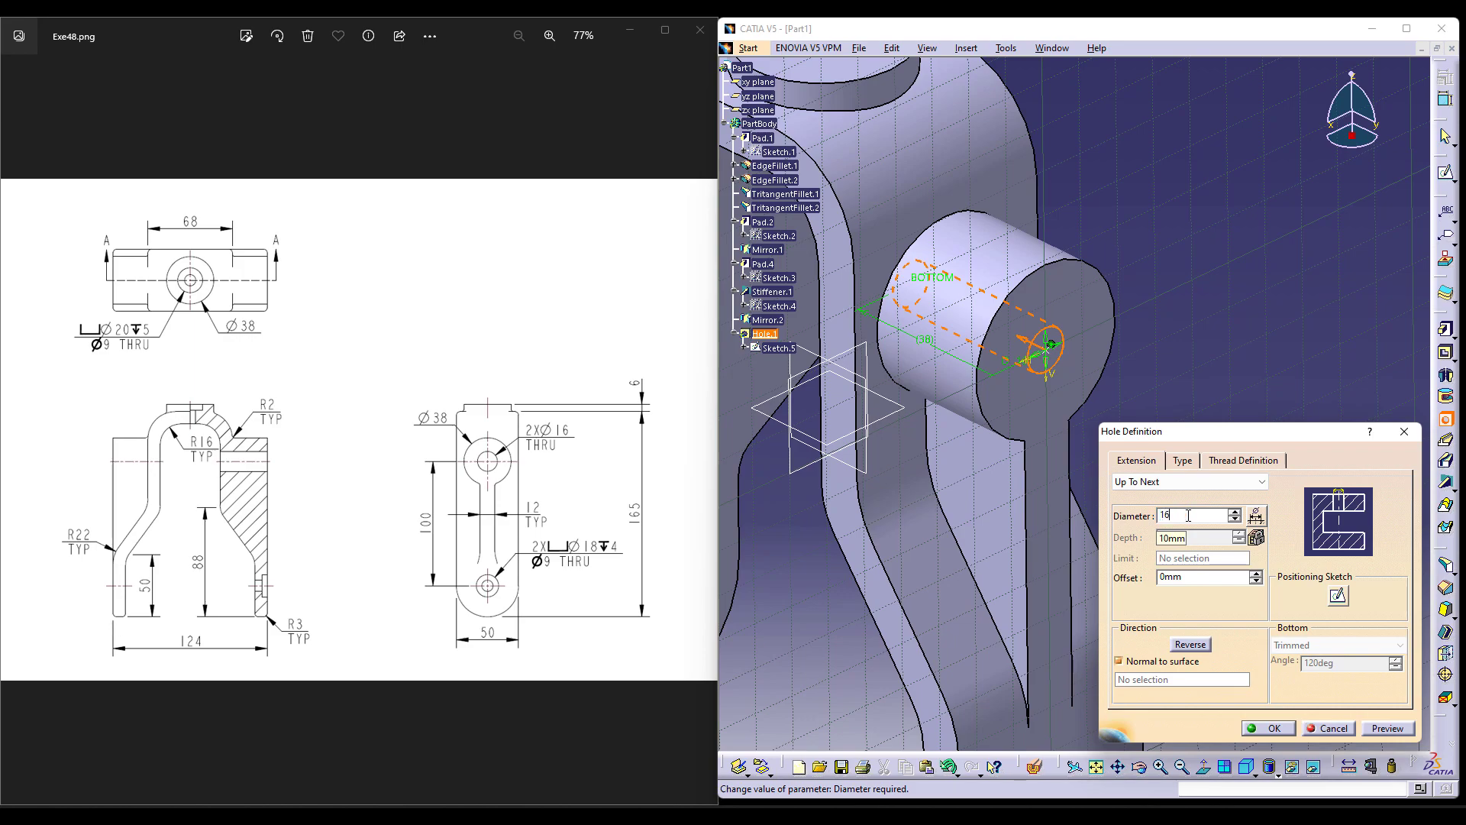
pyautogui.press('Return')
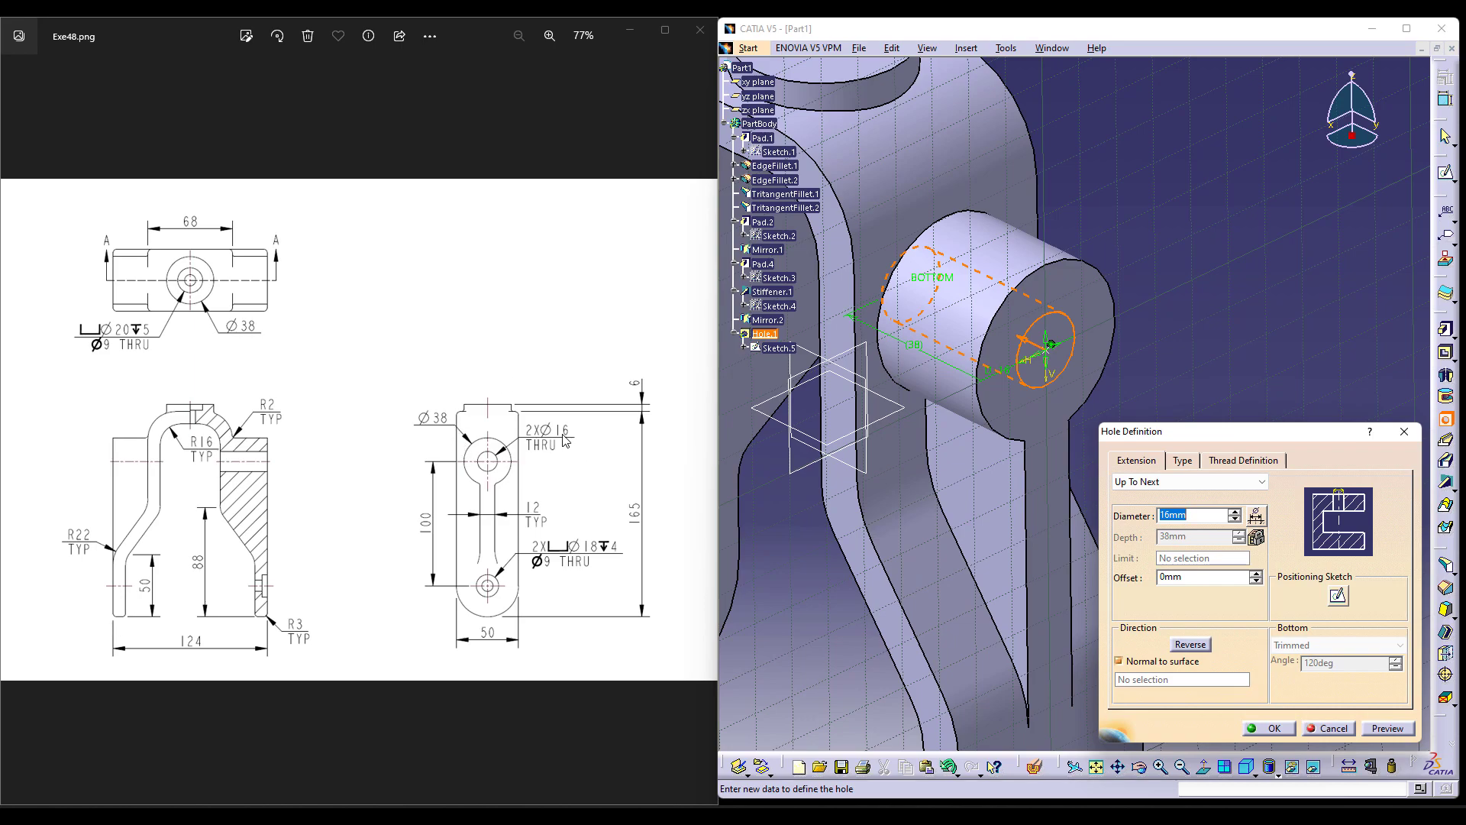
pyautogui.click(1273, 728)
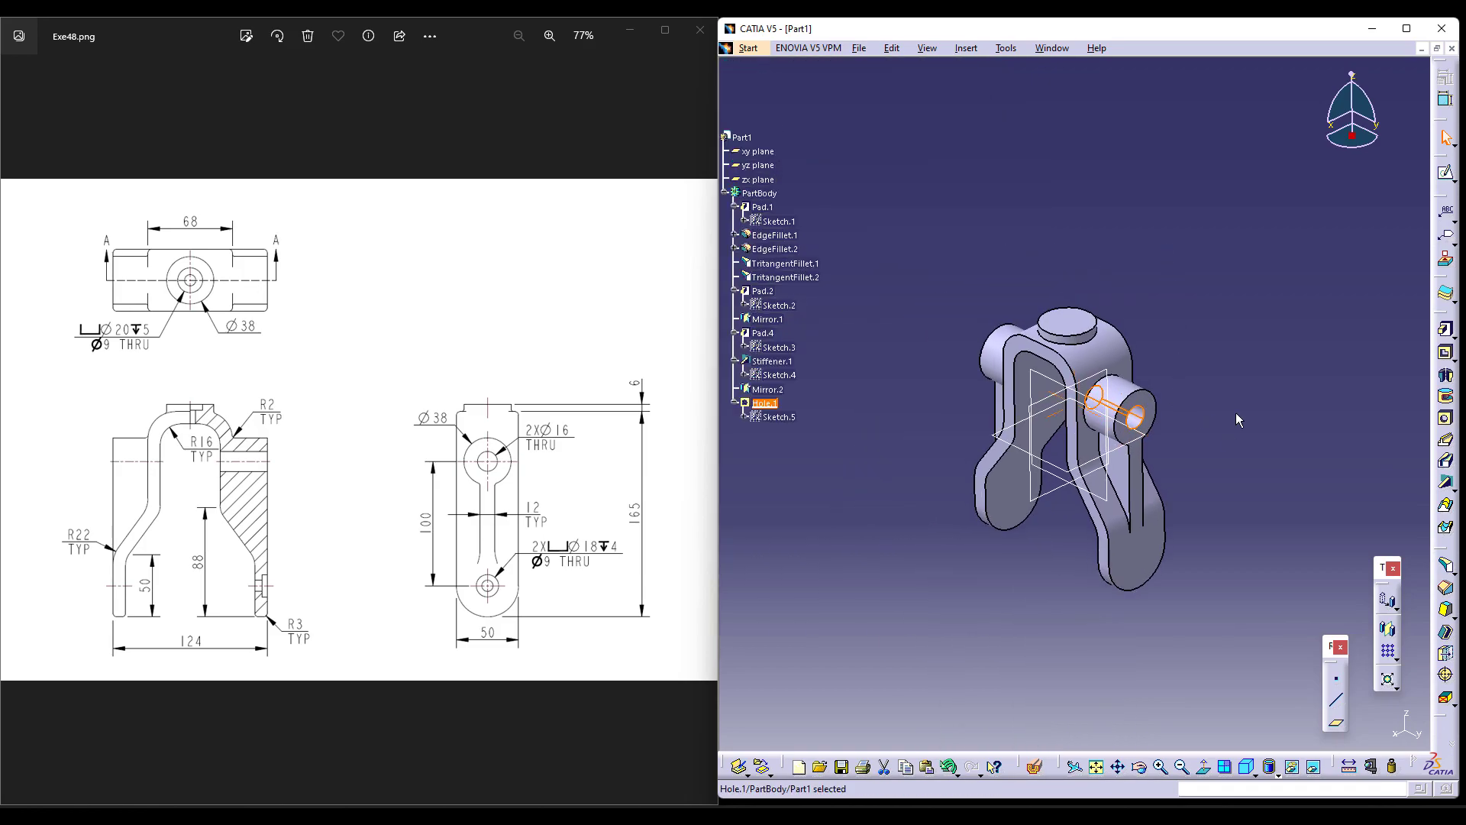
# Step: Mirror the 16 mm hole about the zx plane to the opposite side boss
pyautogui.moveTo(1237, 420); pyautogui.dragTo(1077, 409, button='middle')
pyautogui.click(1387, 627)
pyautogui.click(886, 495)
pyautogui.click(1338, 728)
pyautogui.moveTo(914, 618); pyautogui.dragTo(1067, 526, button='middle')
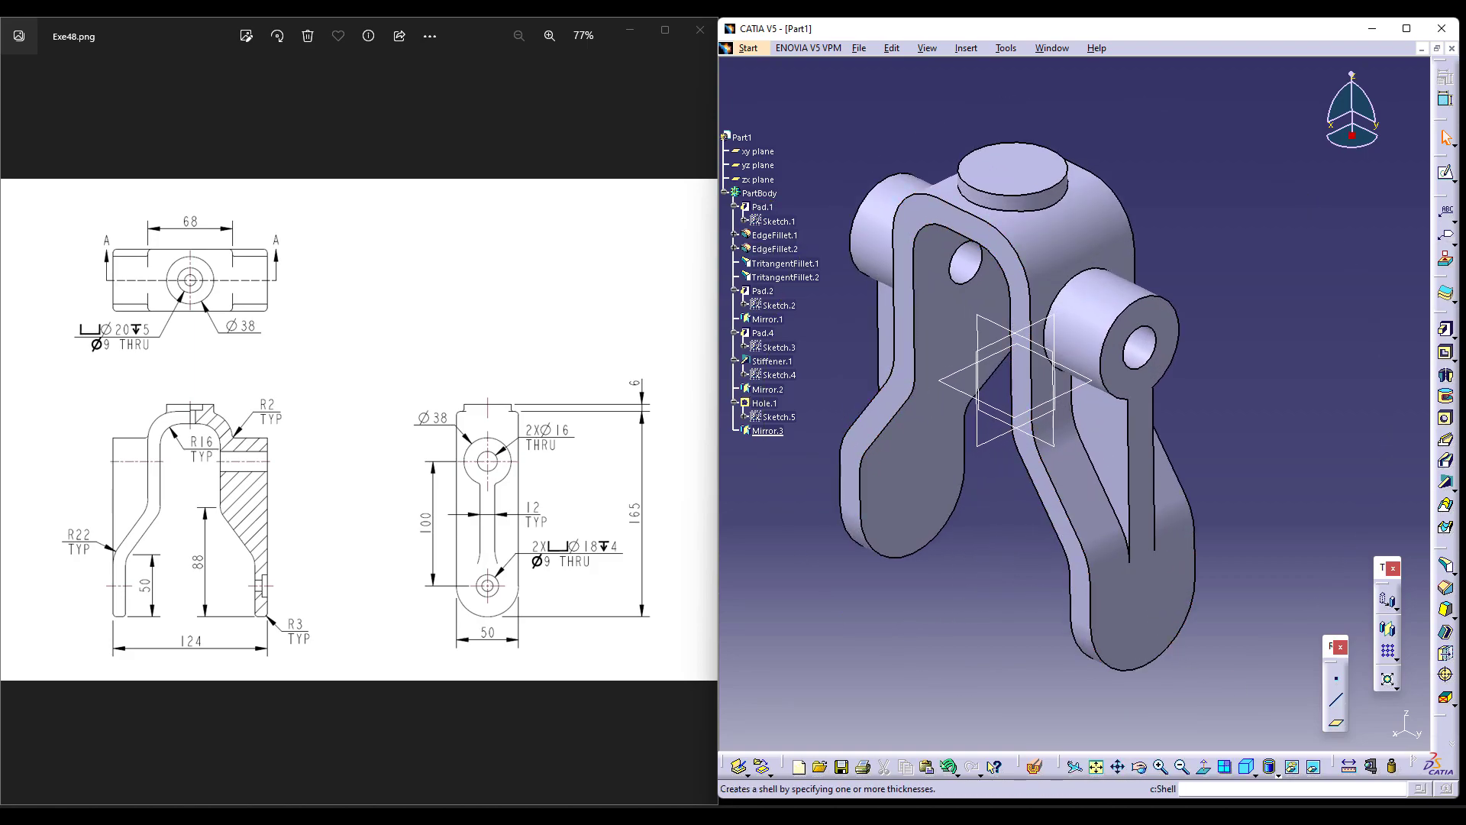
# Step: Start a counterbored hole on the leg's lower outer face with a counterbore diameter of 18 mm and depth of 4 mm
pyautogui.click(1445, 418)
pyautogui.click(1142, 611)
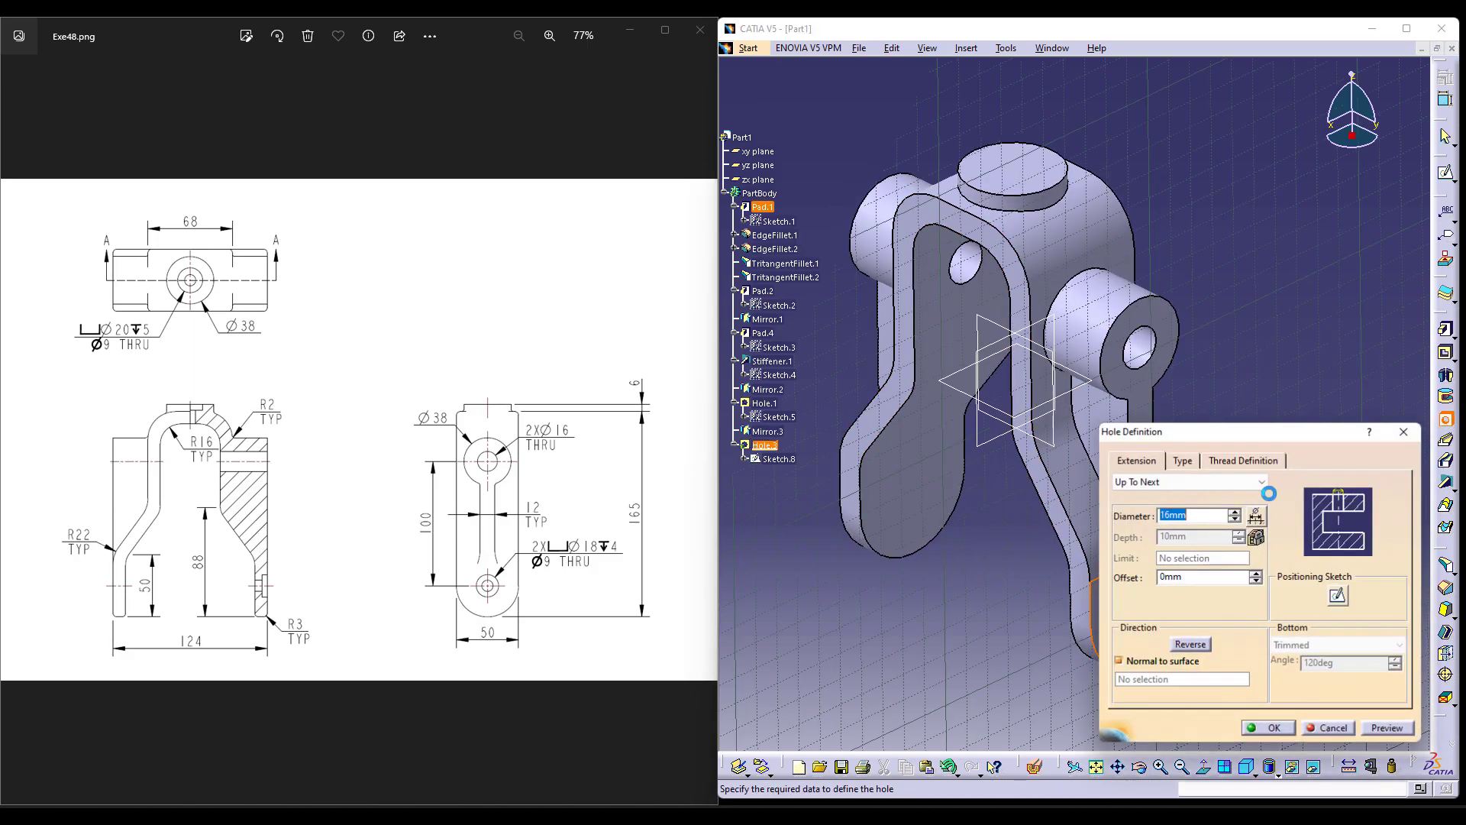
pyautogui.click(1183, 459)
pyautogui.click(1191, 482)
pyautogui.click(1192, 518)
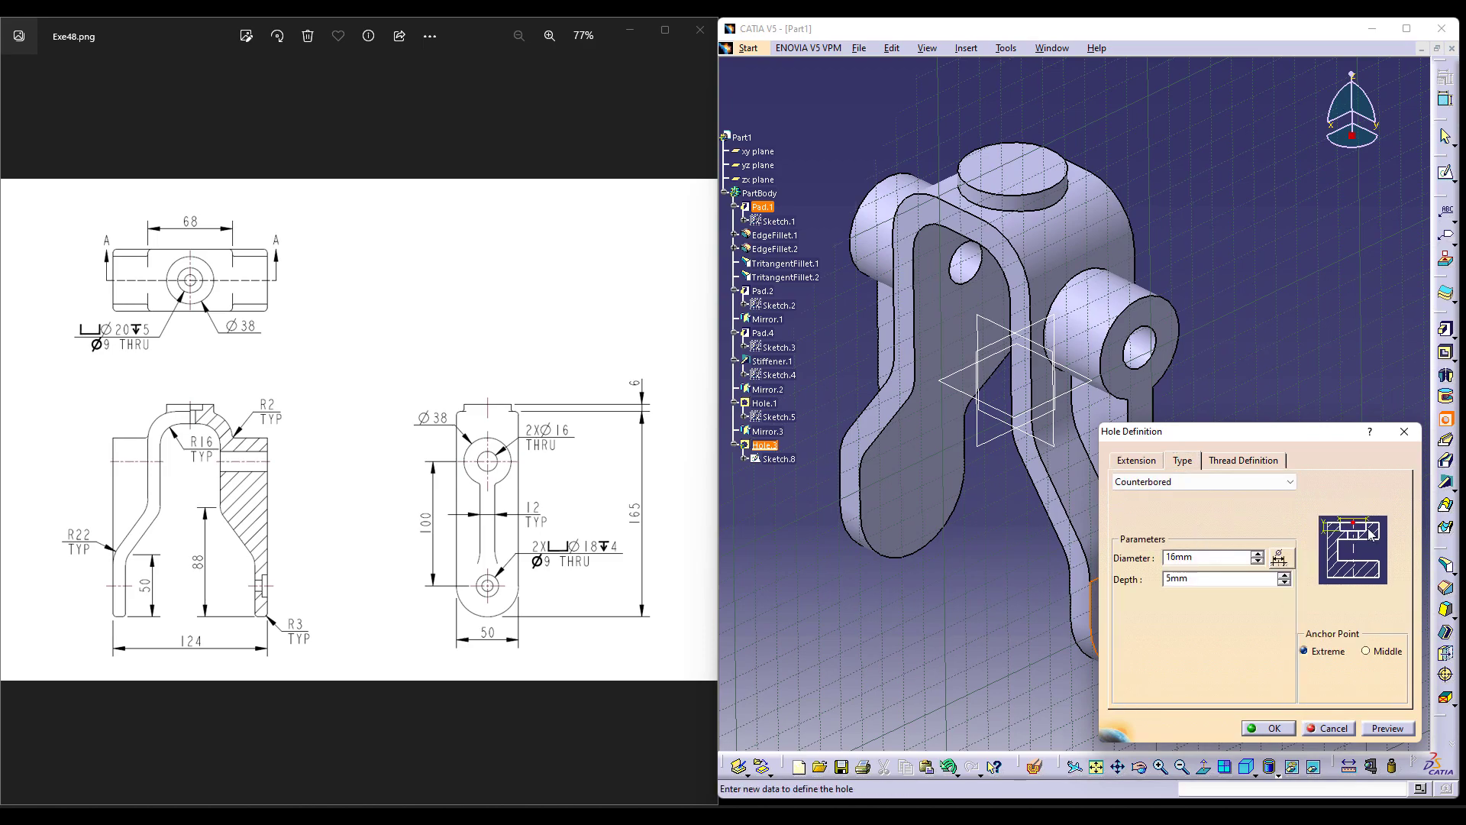
pyautogui.doubleClick(1202, 558)
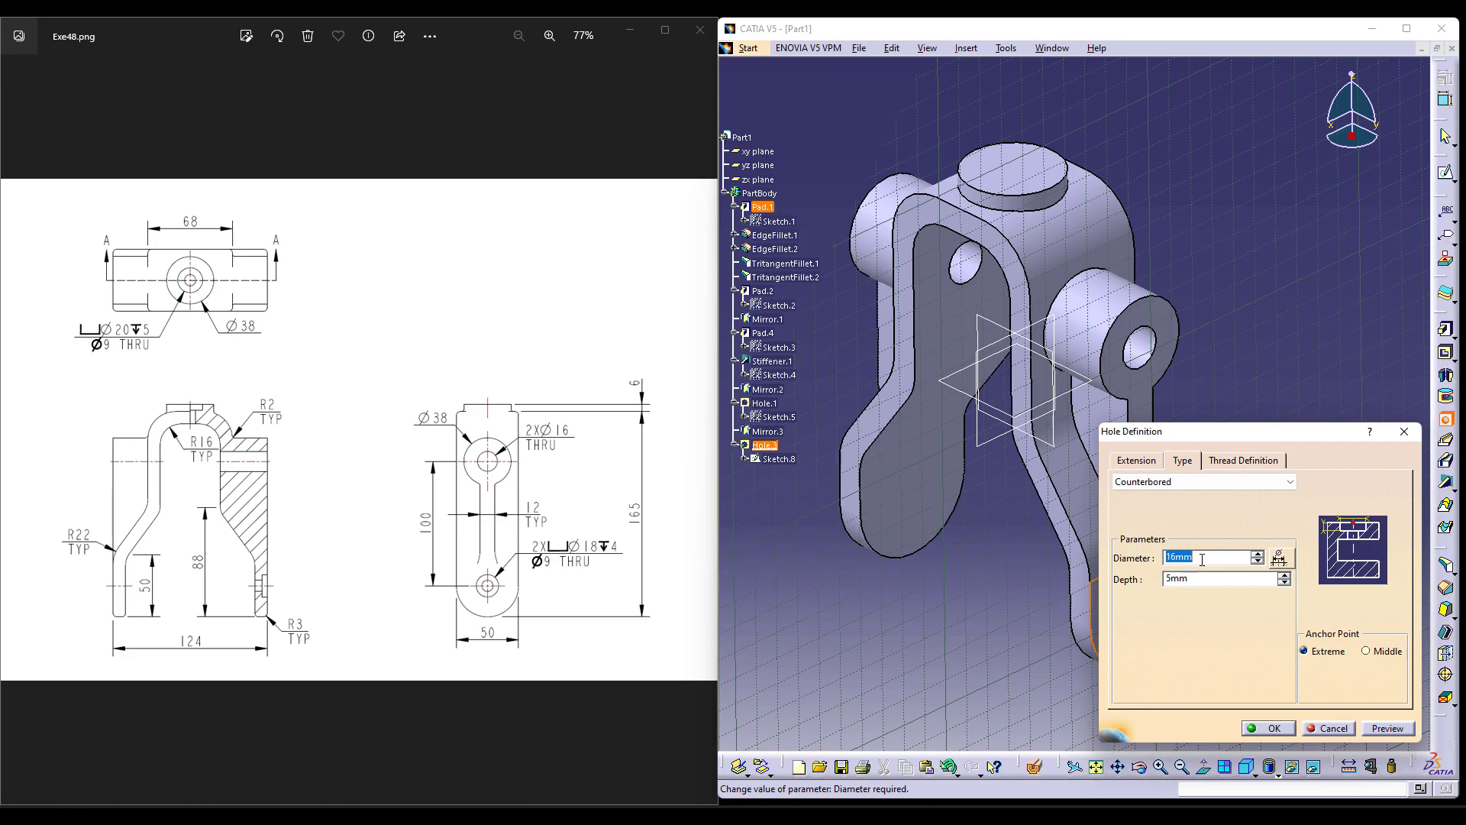
pyautogui.doubleClick(1207, 579)
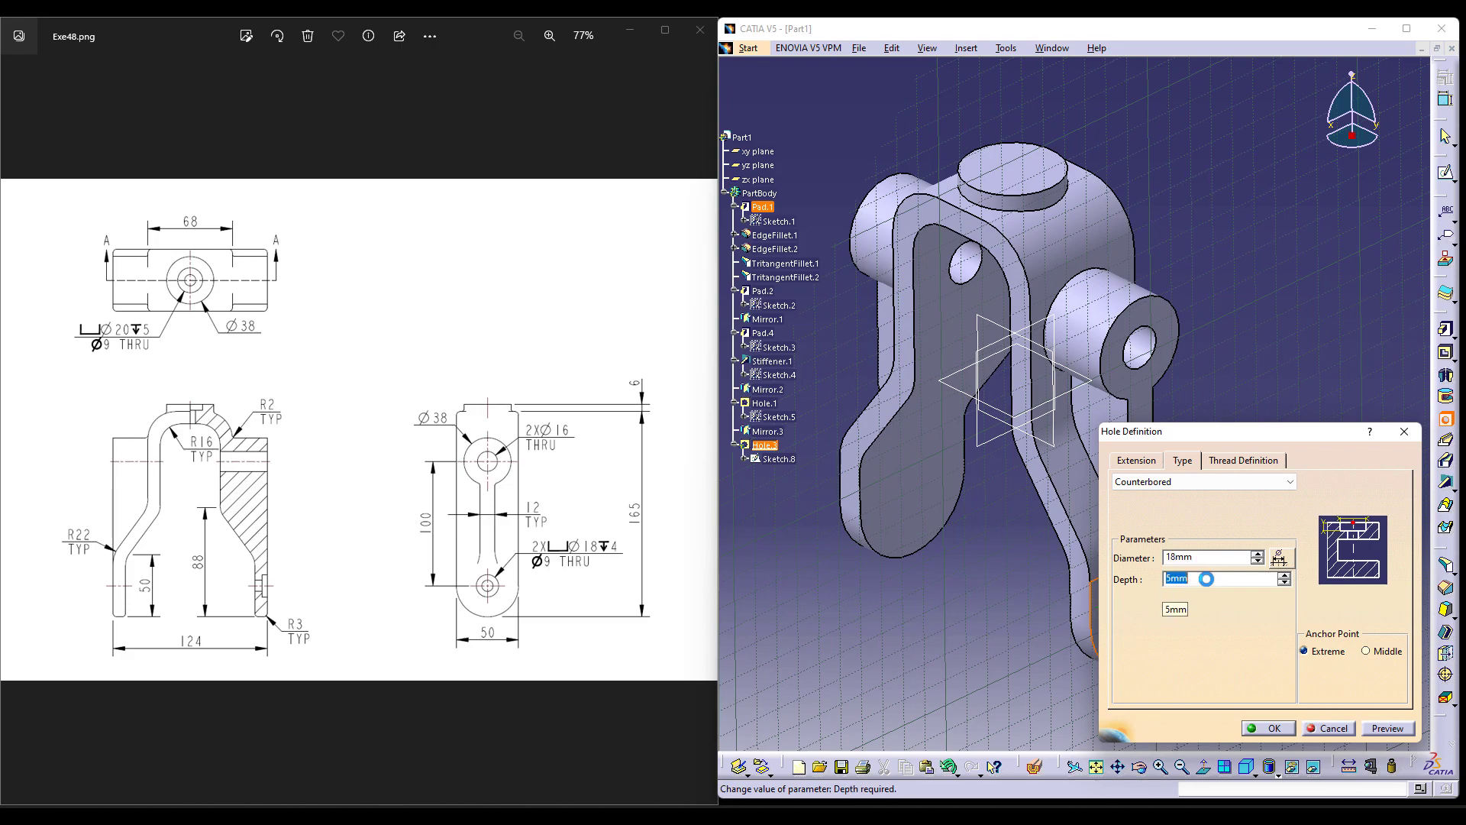
pyautogui.write('4')
pyautogui.press('Return')
# Step: Set the leg hole's diameter to 9 mm and its extension to Up To Next
pyautogui.click(1136, 460)
pyautogui.doubleClick(1189, 514)
pyautogui.click(1177, 486)
pyautogui.click(1171, 509)
# Step: Make the leg hole's centre concentric with the leg's rounded end and create the hole
pyautogui.moveTo(1016, 650); pyautogui.dragTo(879, 505, button='middle')
pyautogui.click(1338, 596)
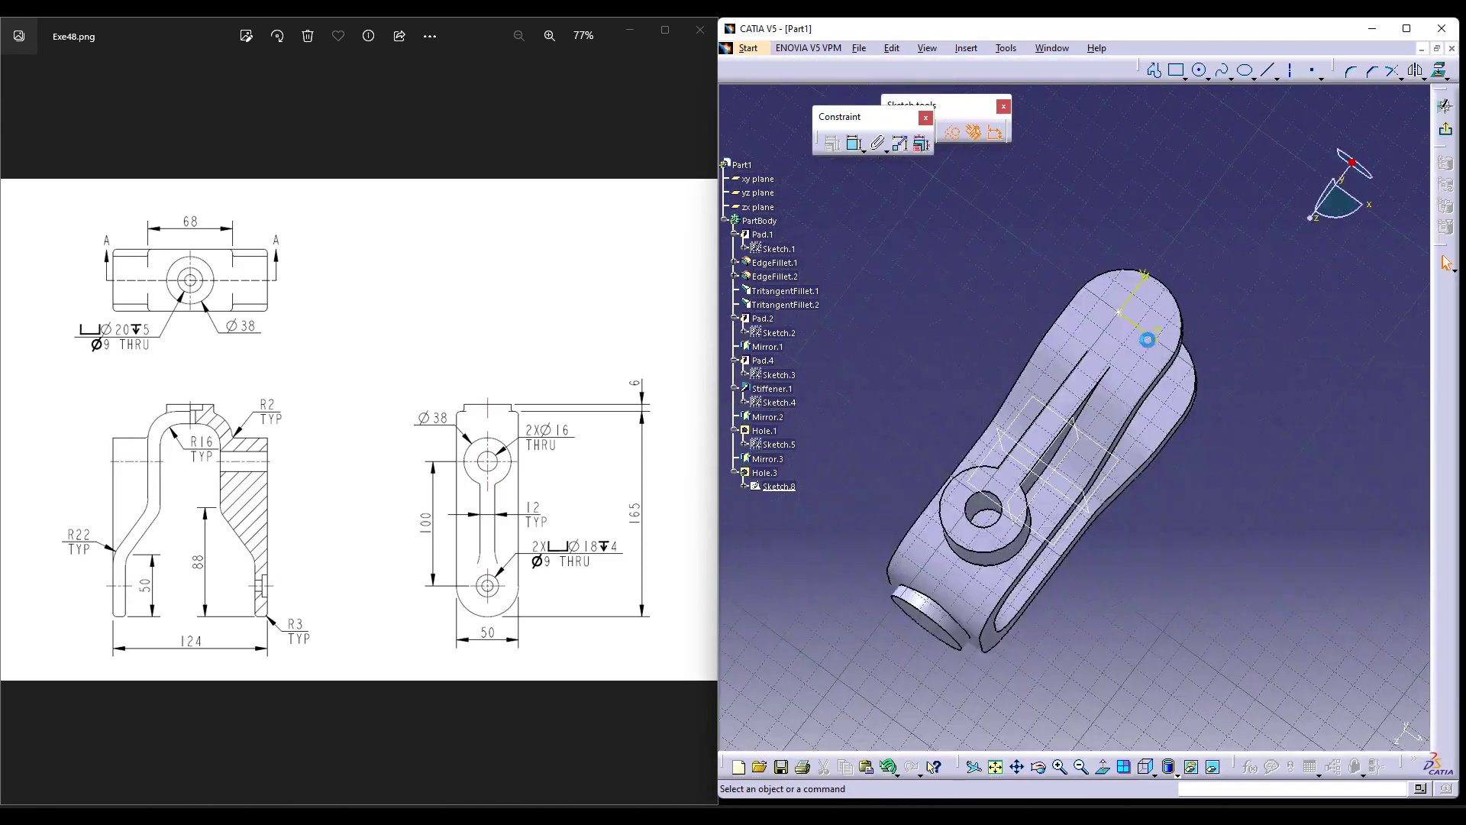
pyautogui.click(853, 145)
pyautogui.click(1121, 345)
pyautogui.rightClick(1138, 223)
pyautogui.click(1202, 339)
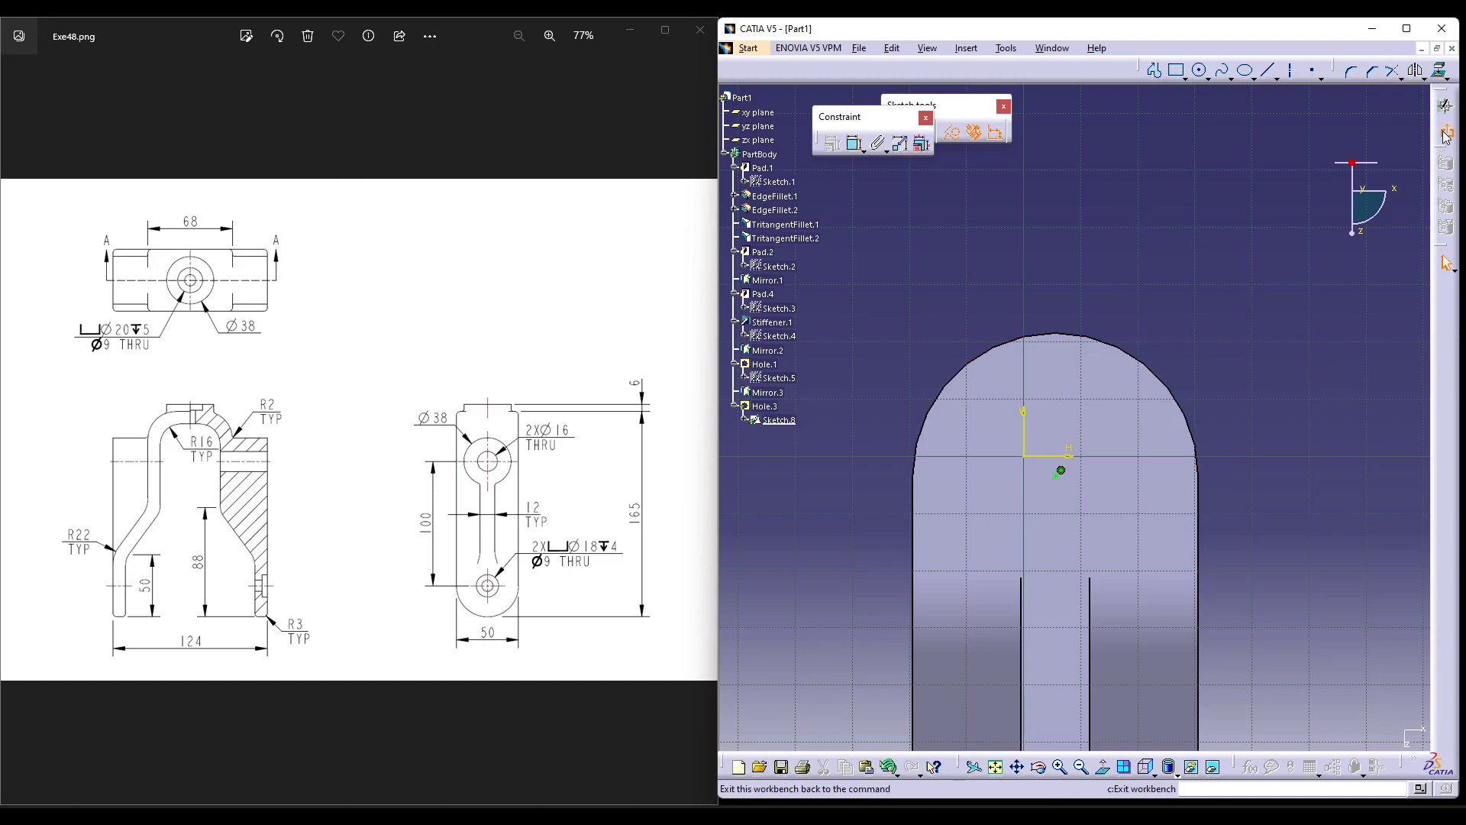
pyautogui.click(1446, 105)
pyautogui.click(1387, 728)
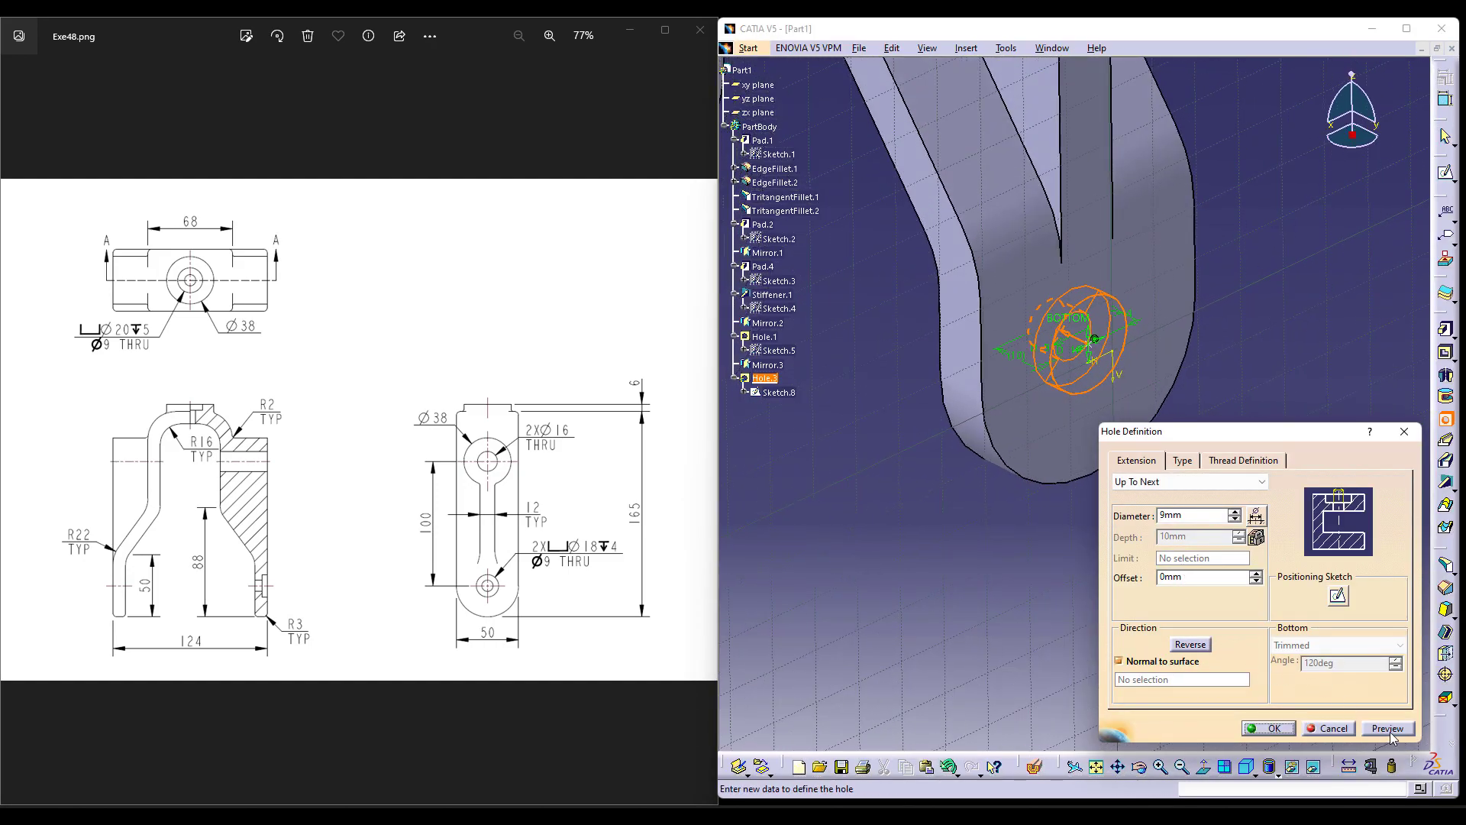
pyautogui.click(1282, 726)
# Step: Mirror the counterbored leg hole about the zx plane to the opposite leg
pyautogui.scroll(1, 1248, 549)
pyautogui.moveTo(1248, 546); pyautogui.dragTo(1230, 649, button='middle')
pyautogui.moveTo(944, 470); pyautogui.dragTo(995, 593, button='middle')
pyautogui.click(1440, 658)
pyautogui.click(1027, 432)
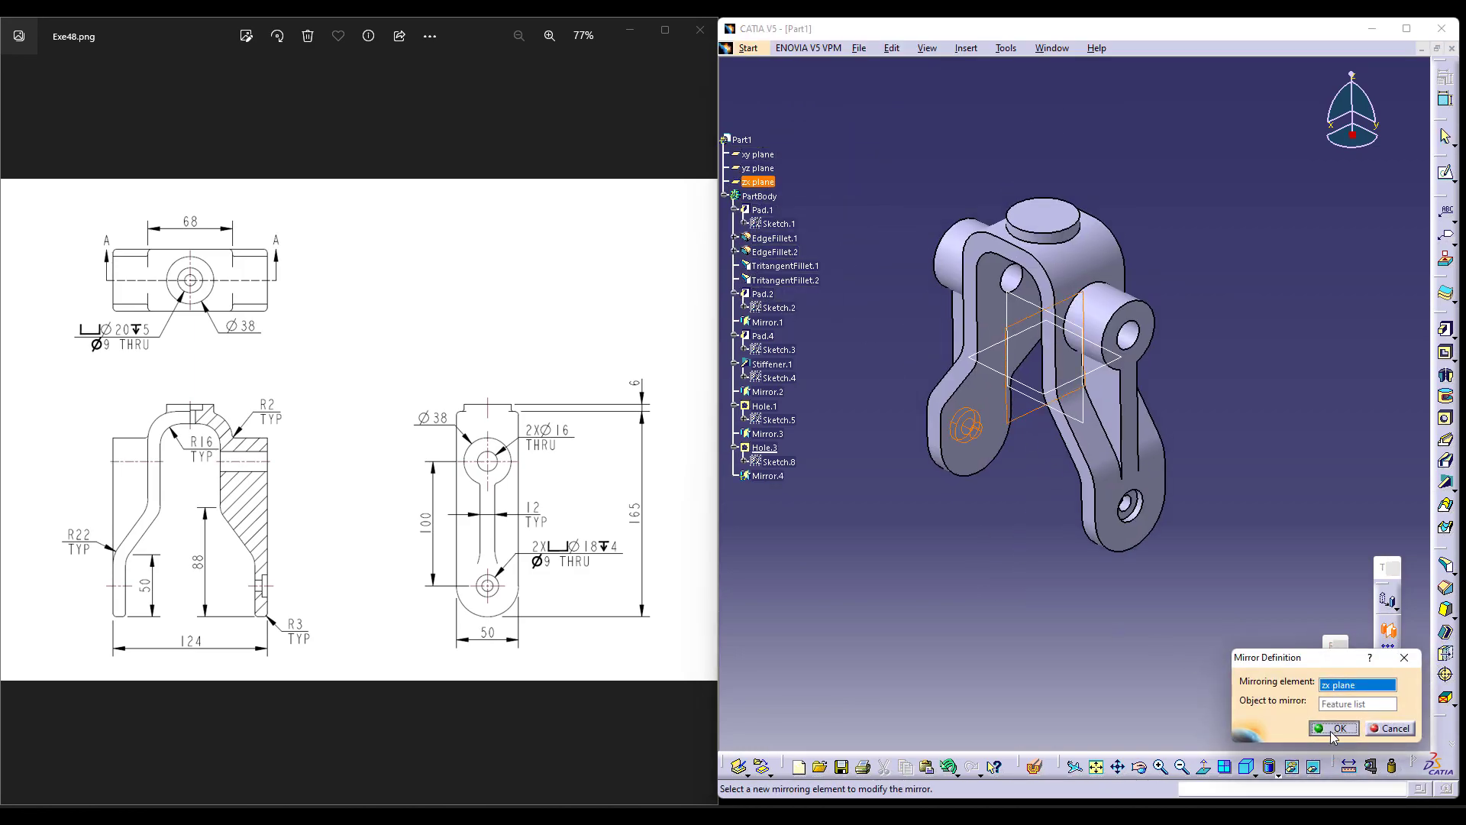
pyautogui.click(1332, 731)
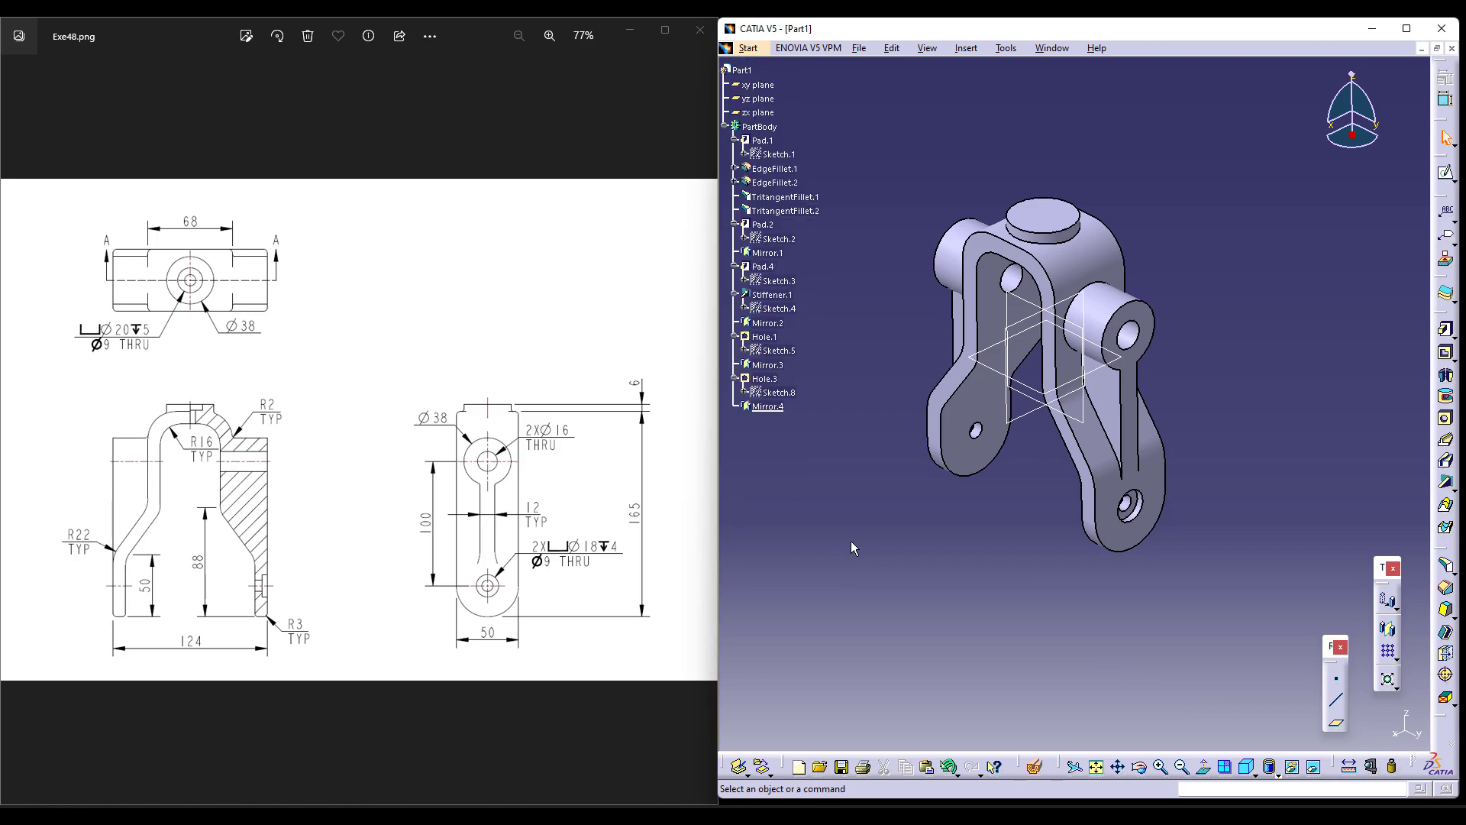
# Step: Start a hole on the top boss's face and make its centre concentric with the boss's circular edge
pyautogui.moveTo(883, 446); pyautogui.dragTo(871, 566, button='middle')
pyautogui.moveTo(870, 566); pyautogui.dragTo(870, 489, button='middle')
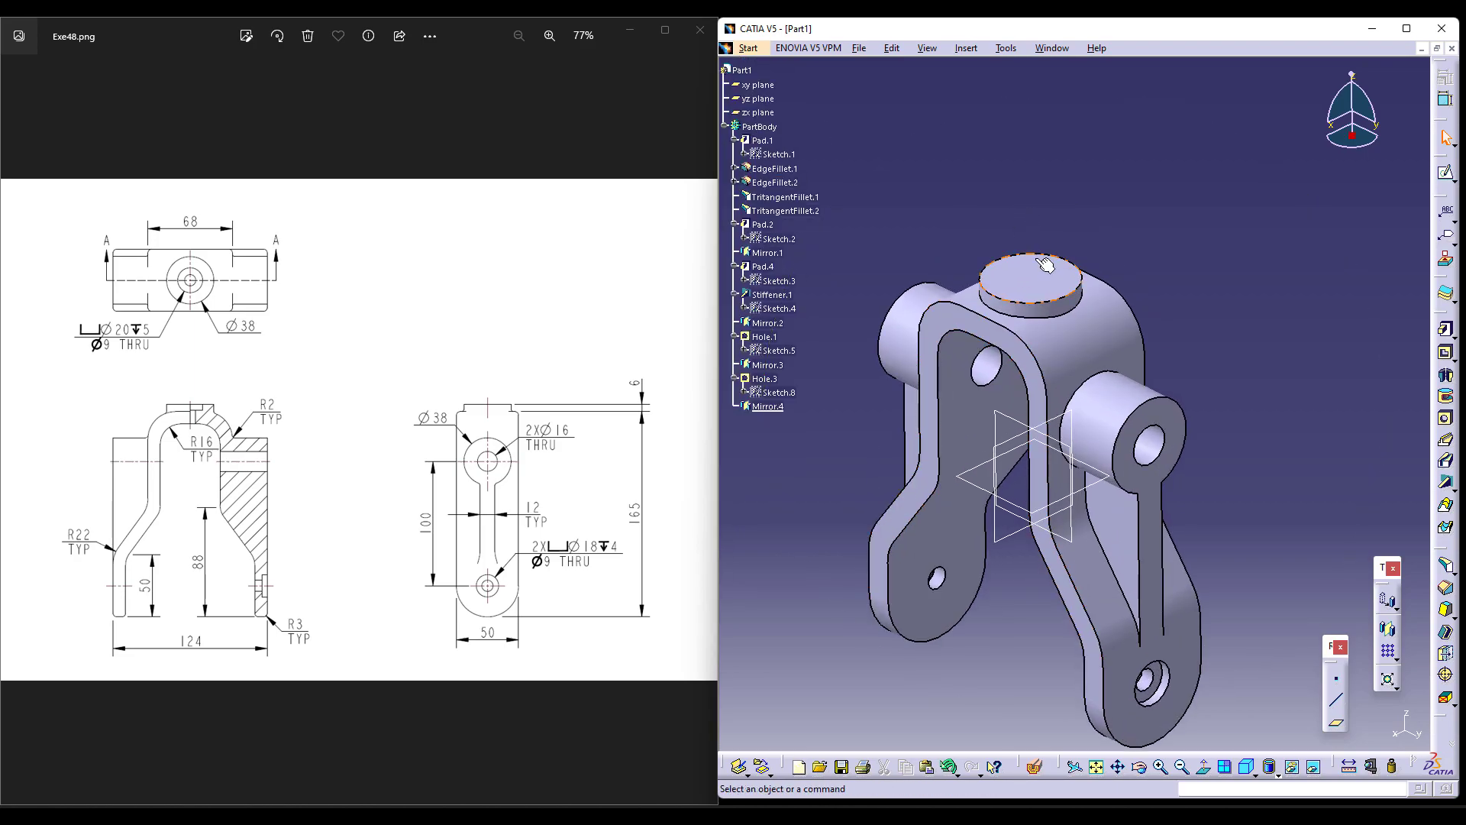
pyautogui.click(1432, 391)
pyautogui.click(1031, 276)
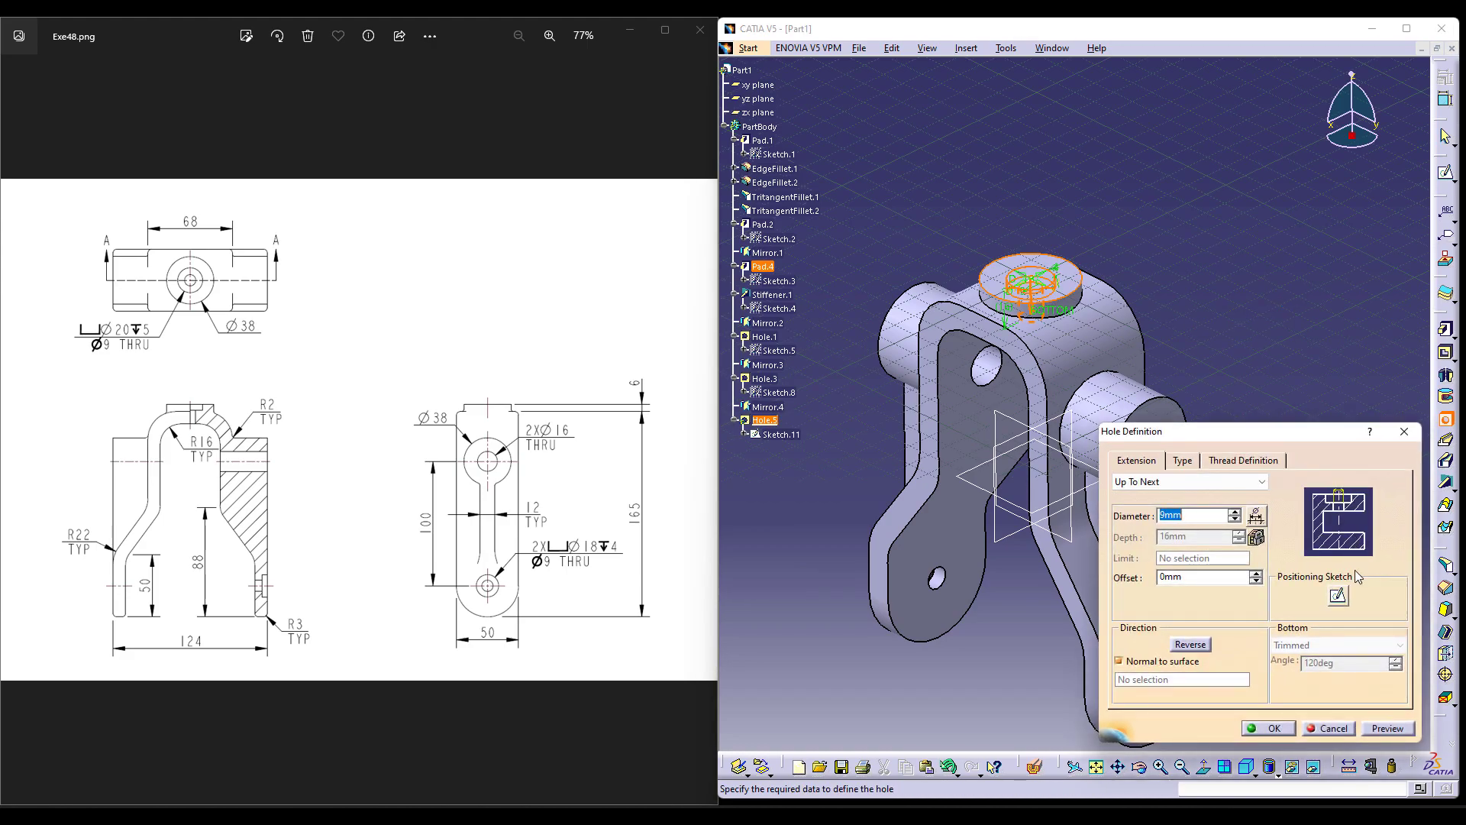
pyautogui.click(1338, 594)
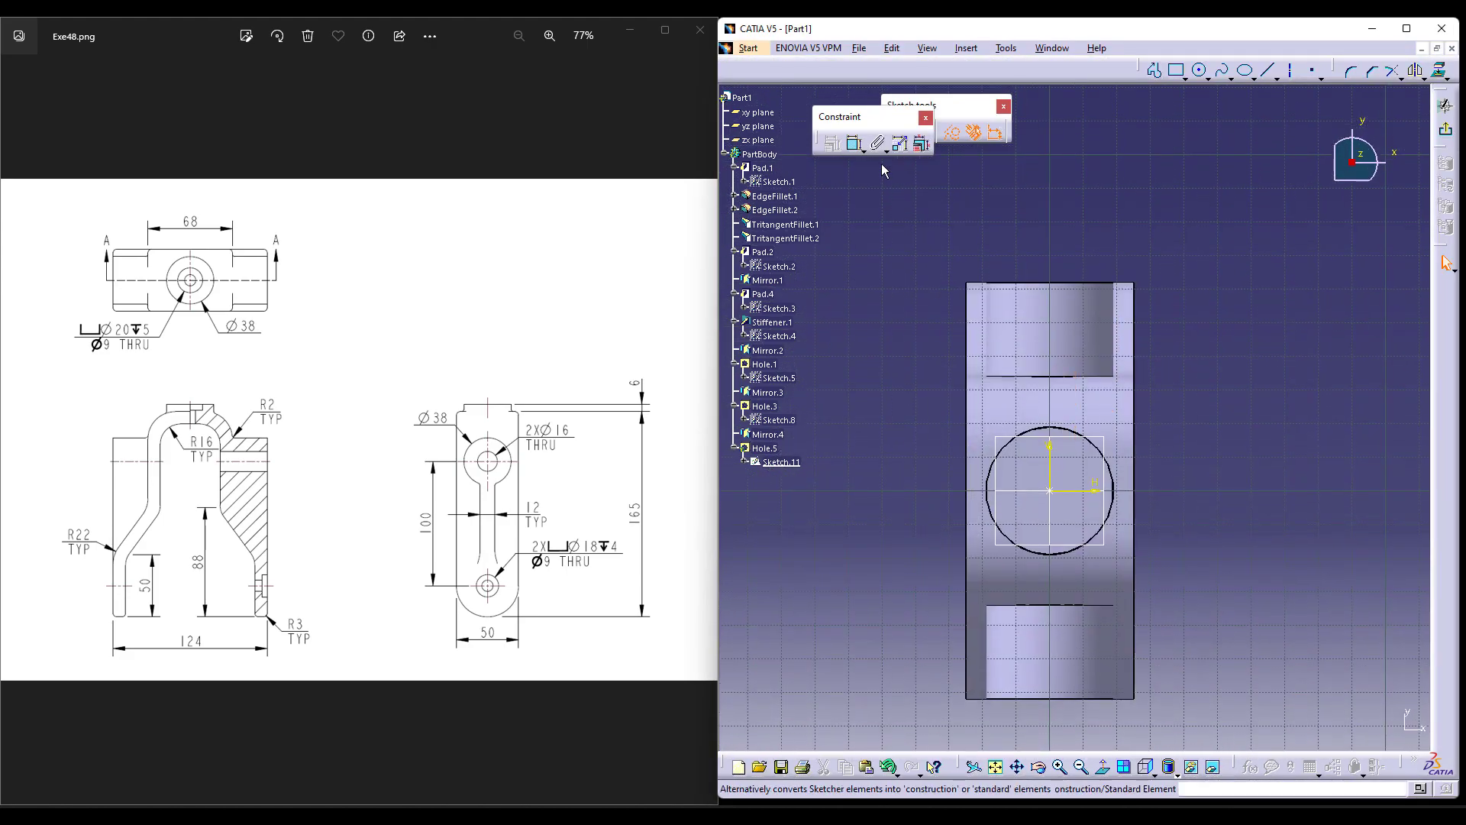
pyautogui.click(855, 146)
pyautogui.click(1084, 433)
pyautogui.rightClick(1226, 351)
pyautogui.click(1274, 462)
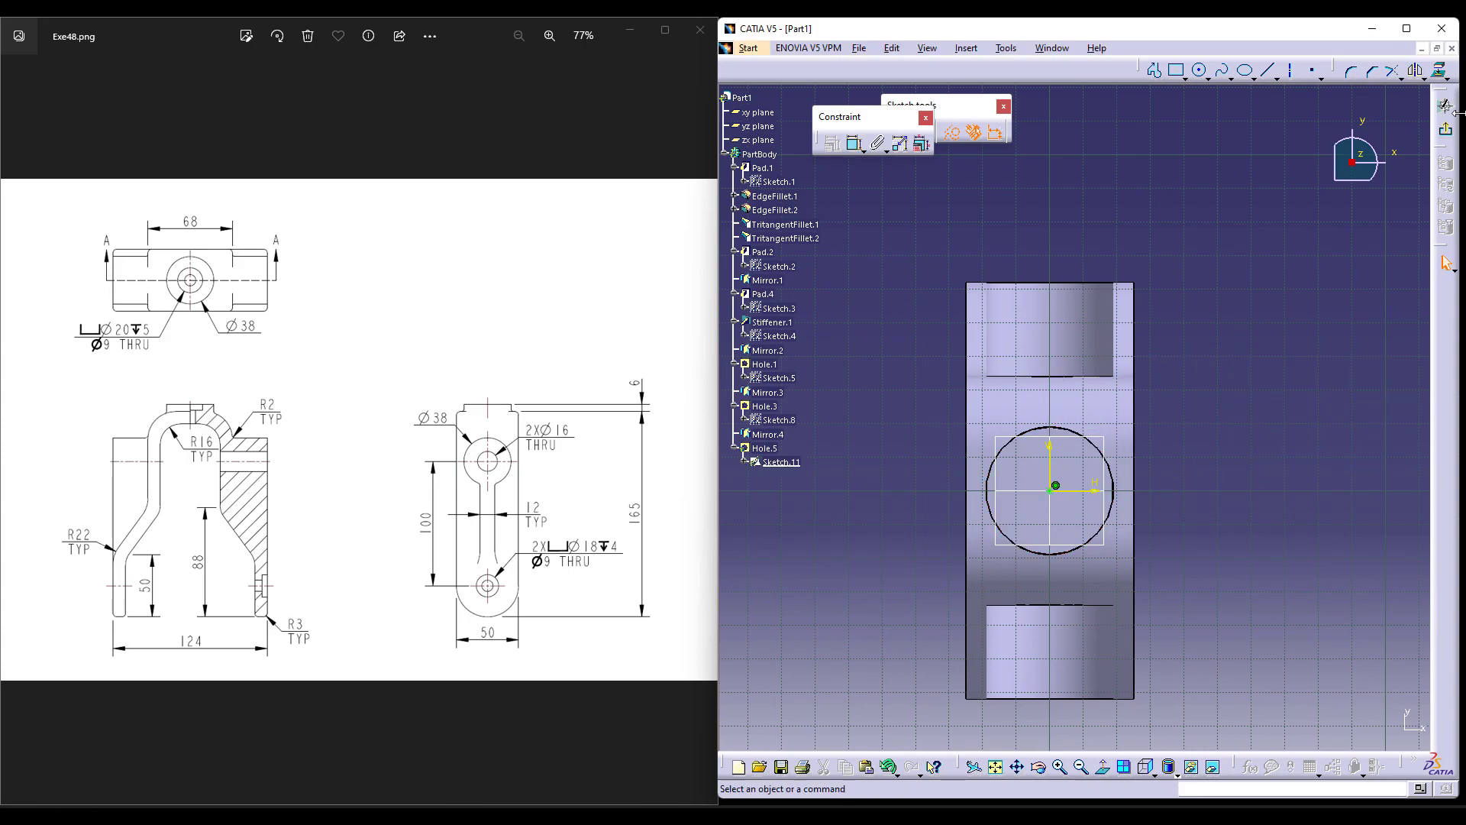
pyautogui.click(1445, 106)
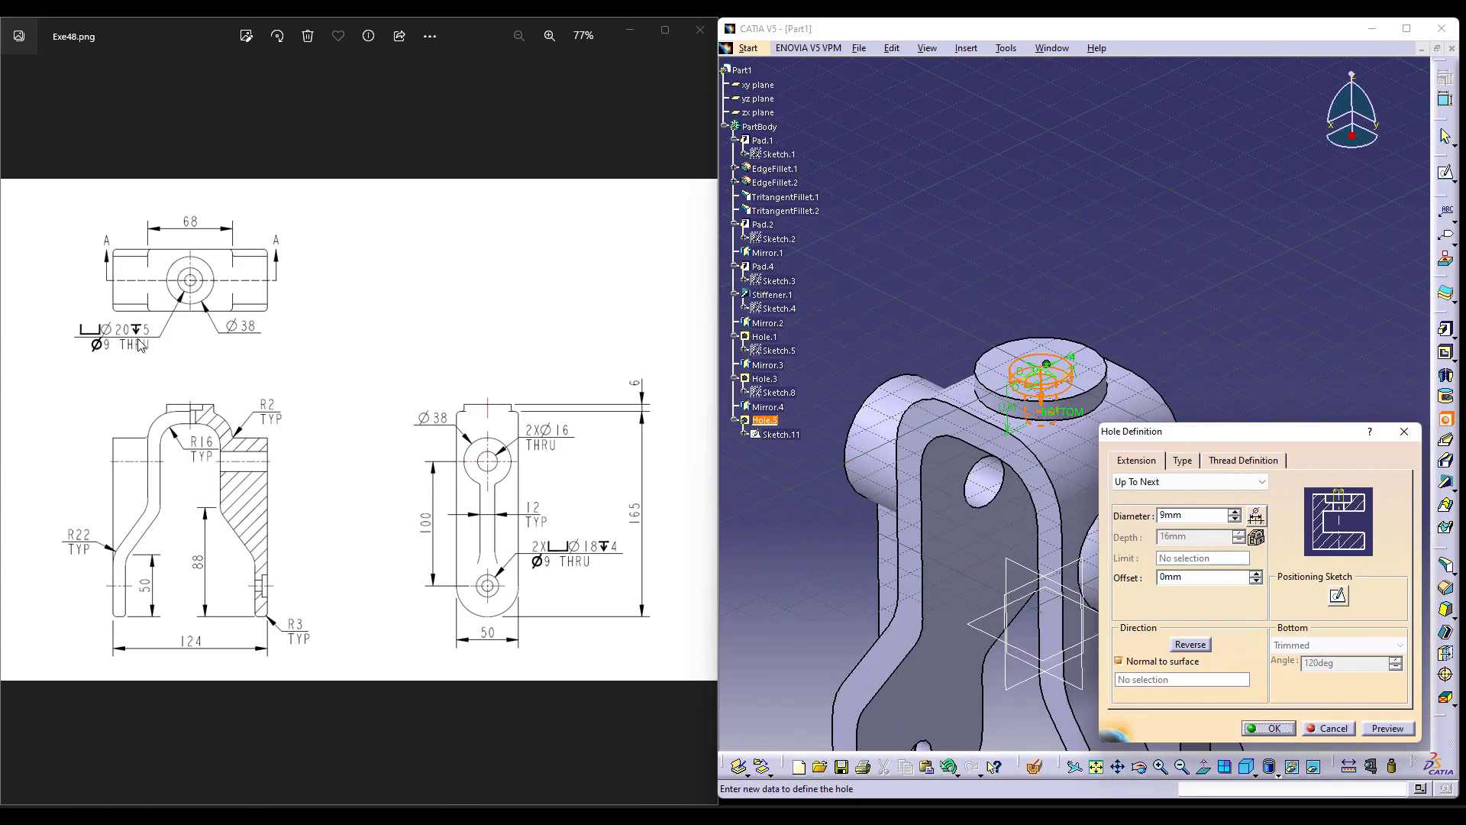
# Step: Set the top boss hole's counterbore diameter to 20 mm and its depth to 5 mm
pyautogui.click(1184, 461)
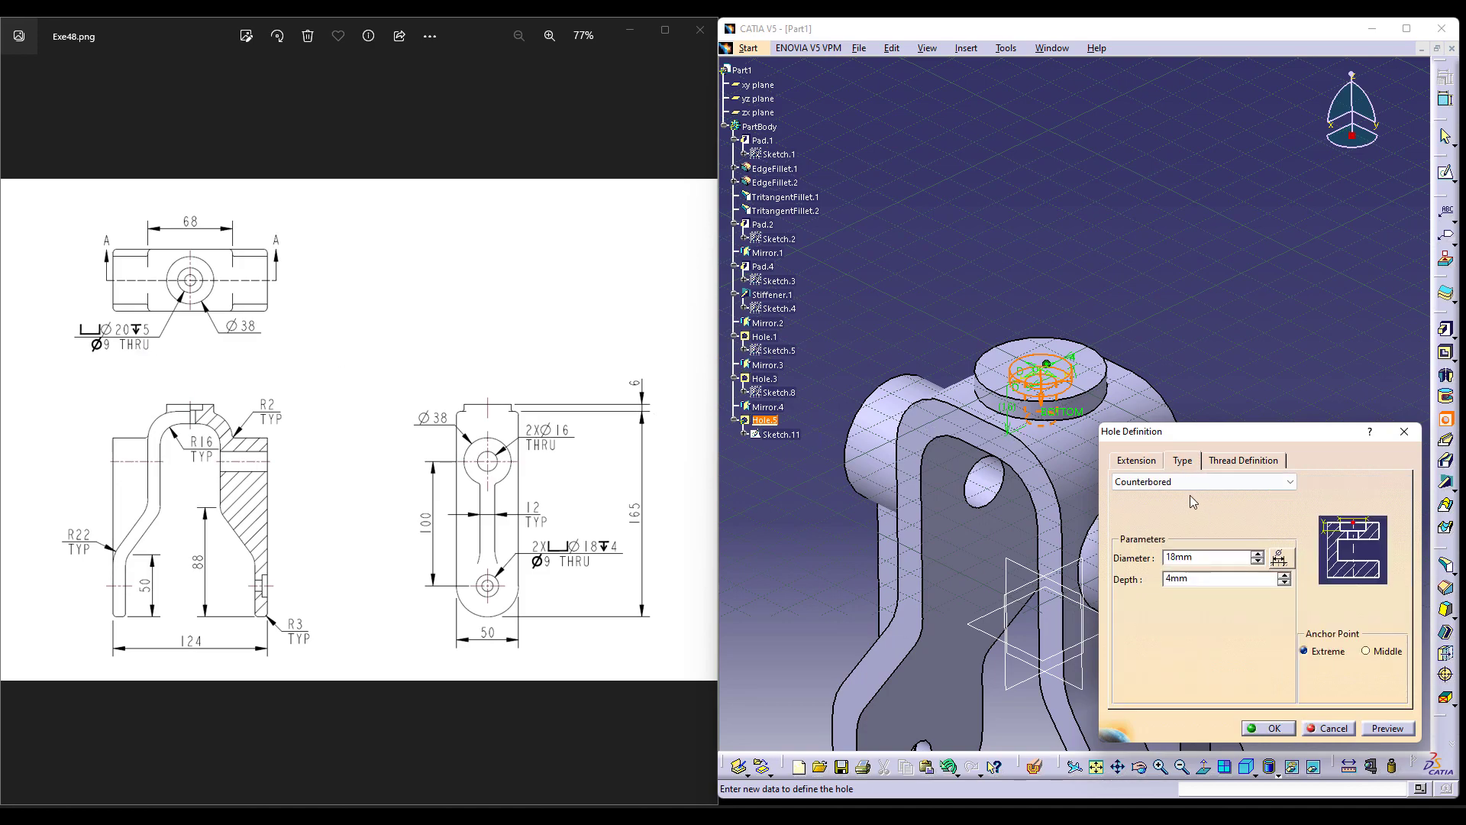
pyautogui.doubleClick(1203, 558)
pyautogui.write('20')
pyautogui.doubleClick(1235, 579)
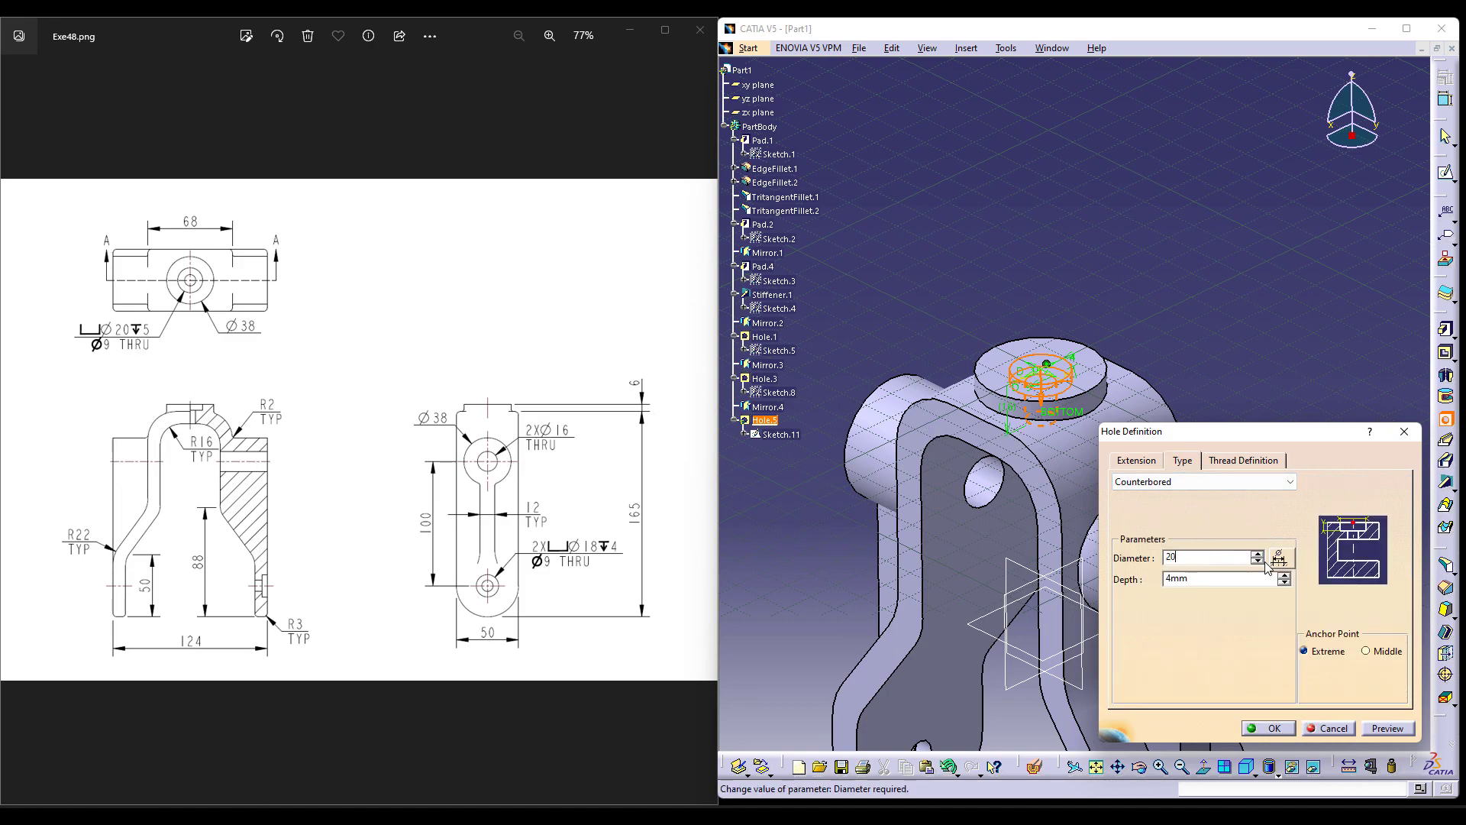
pyautogui.write('5')
pyautogui.press('Return')
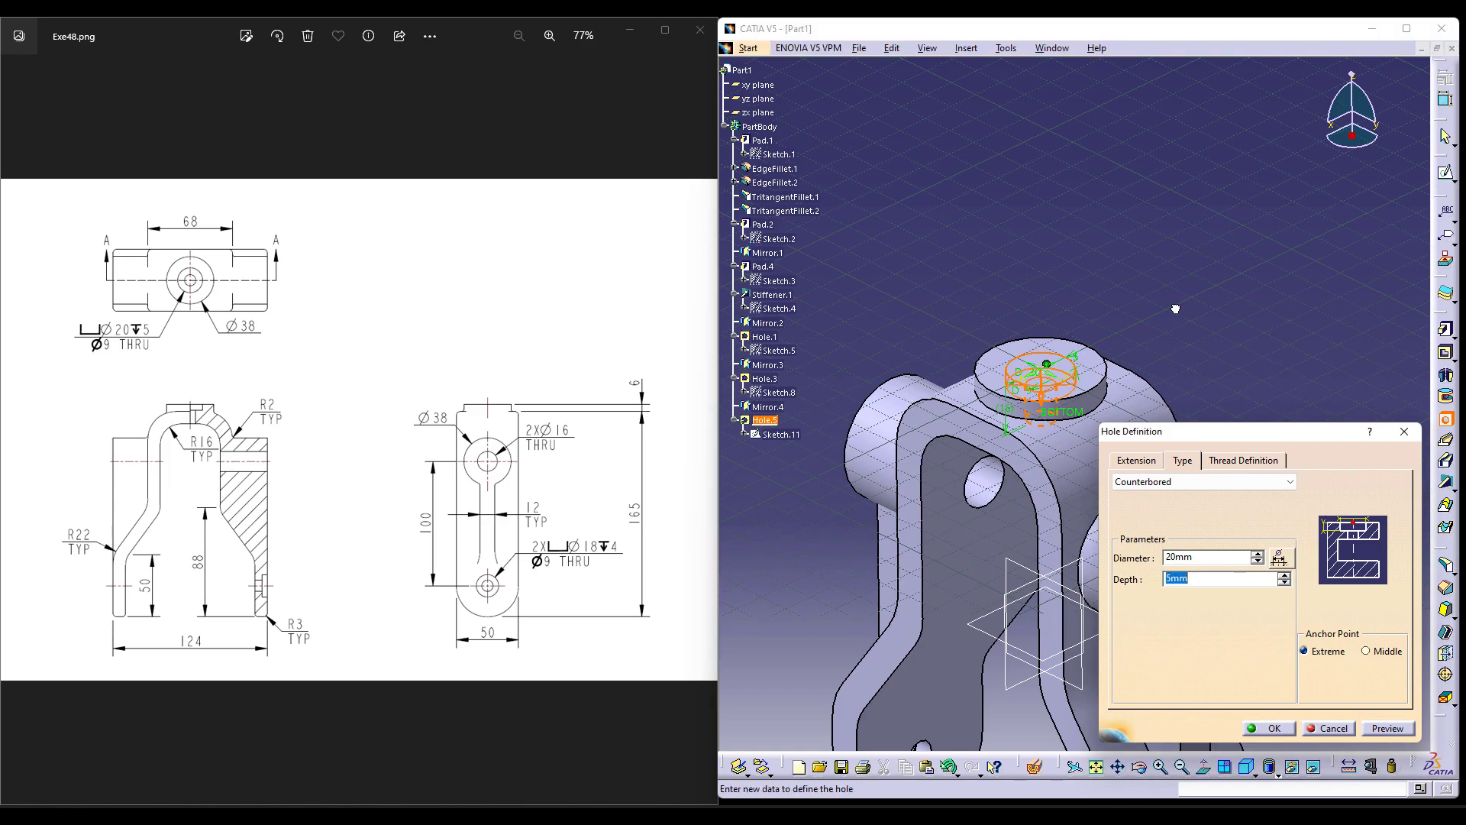
# Step: Set the top boss hole's through diameter to 9 mm
pyautogui.click(1135, 461)
pyautogui.doubleClick(1196, 514)
pyautogui.write('9')
pyautogui.press('Return')
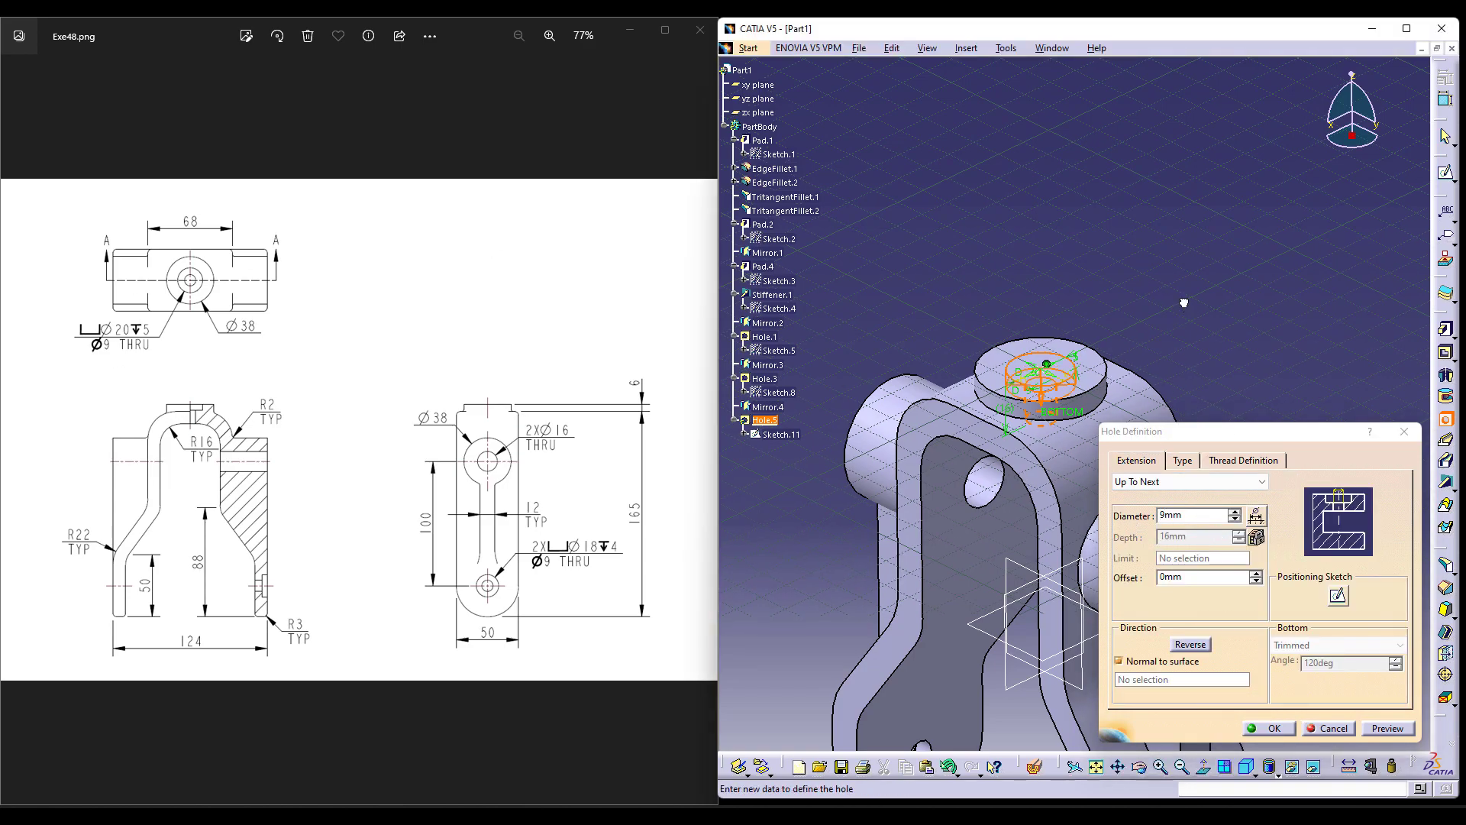
# Step: Create the top boss's counterbored through hole with the defined settings
pyautogui.click(1269, 729)
pyautogui.click(1213, 266)
pyautogui.moveTo(1190, 475)
pyautogui.mouseDown(button='middle')
pyautogui.moveTo(1213, 312)
pyautogui.moveTo(1198, 350)
pyautogui.mouseUp(button='middle')
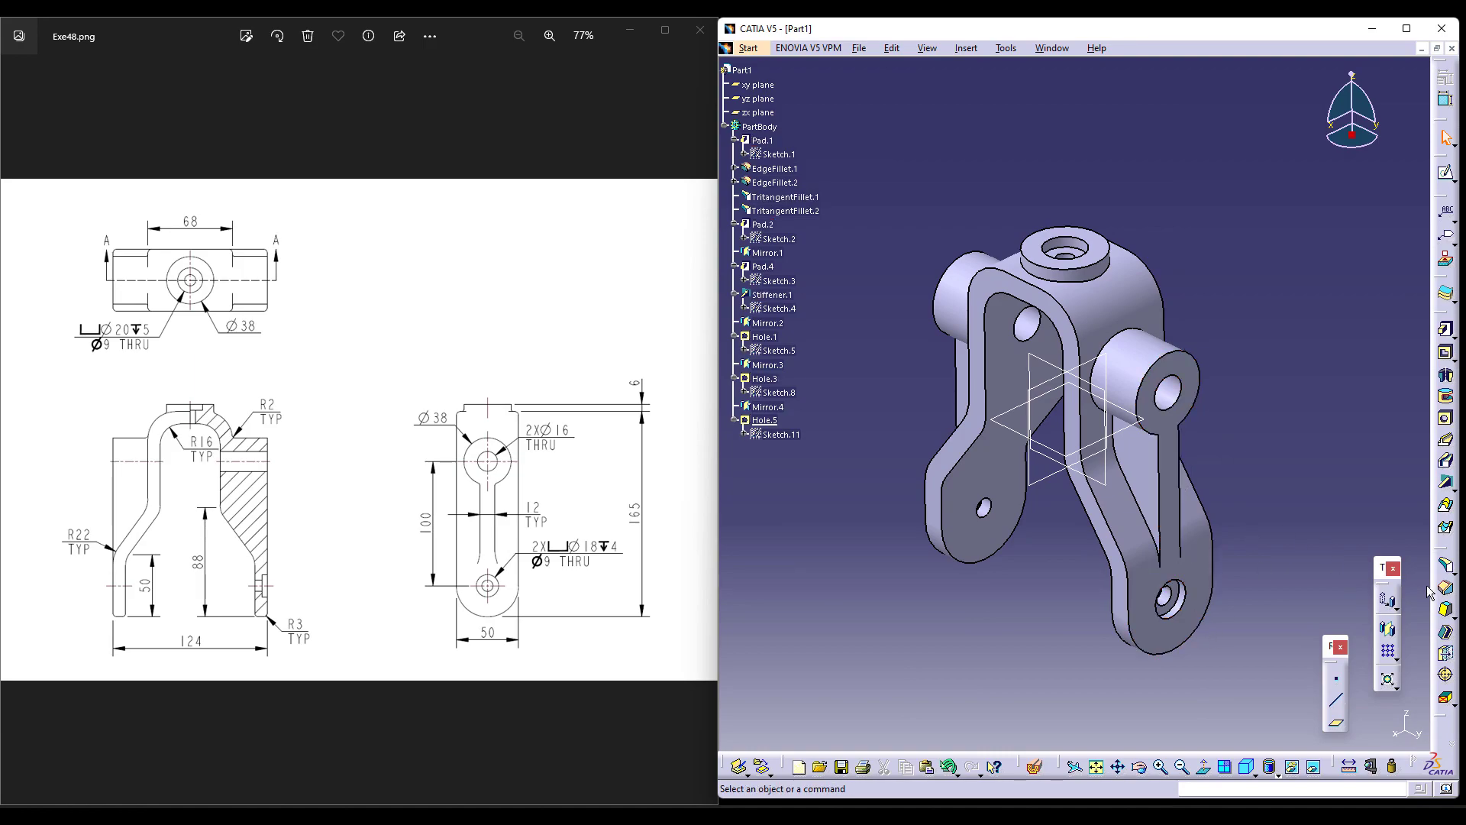
# Step: Fillet the edges where the stiffener ribs meet the undersides of both side bosses with a 2 mm radius
pyautogui.click(1447, 569)
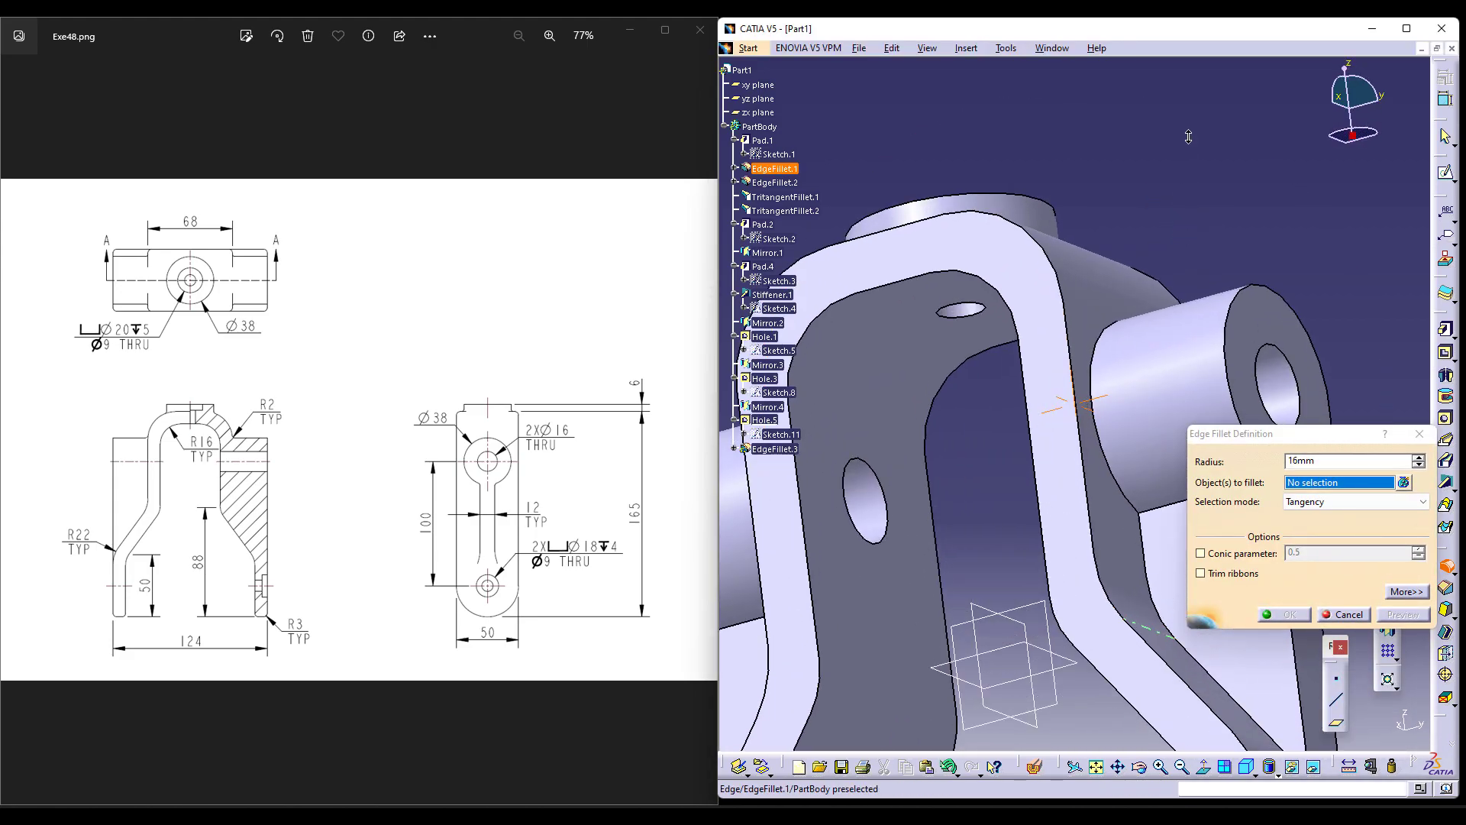
pyautogui.moveTo(1178, 549); pyautogui.dragTo(527, 231, button='middle')
pyautogui.click(1058, 407)
pyautogui.click(1150, 374)
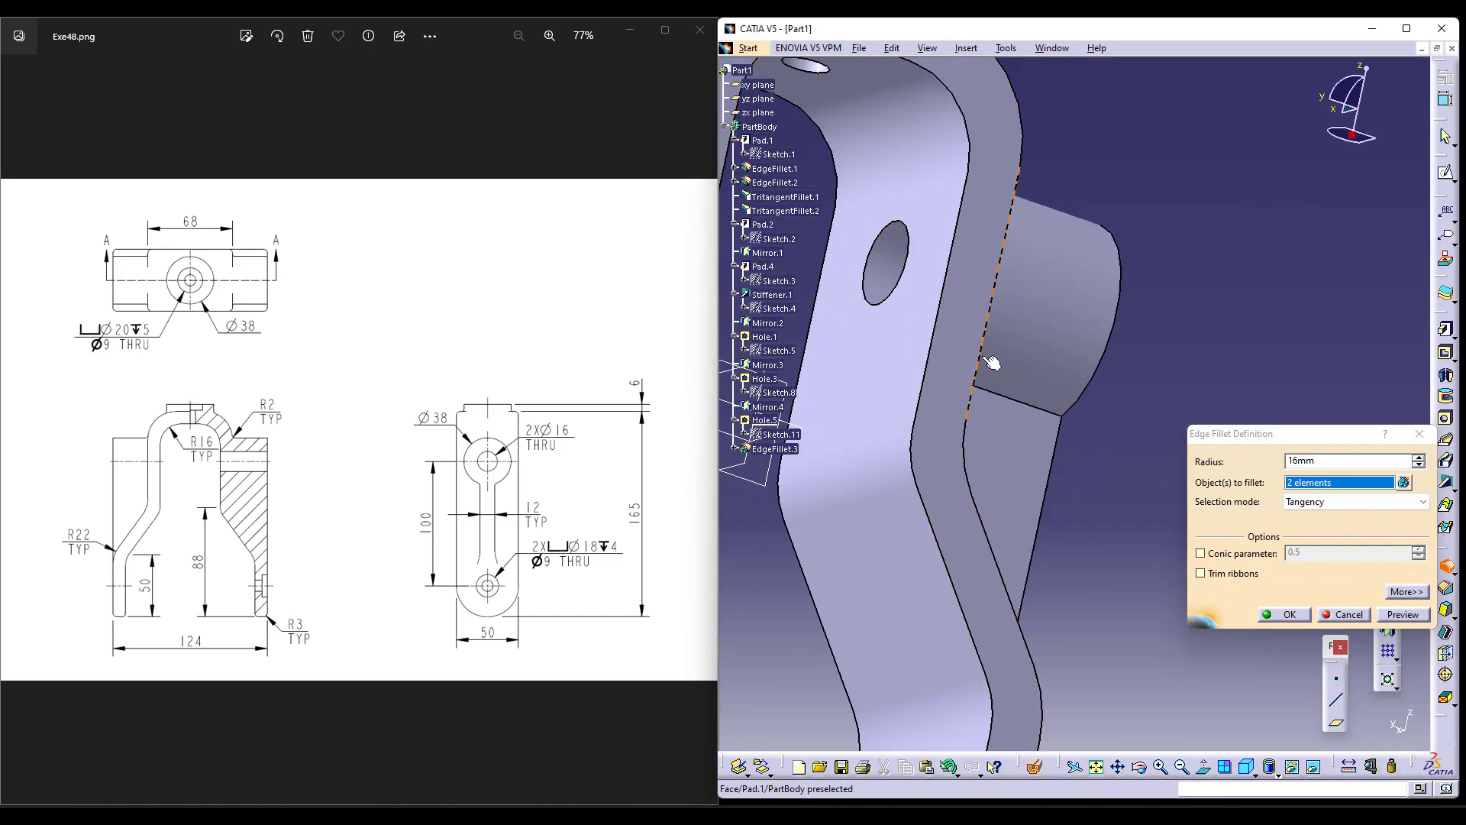
pyautogui.click(1016, 401)
pyautogui.moveTo(1189, 346); pyautogui.dragTo(872, 428, button='middle')
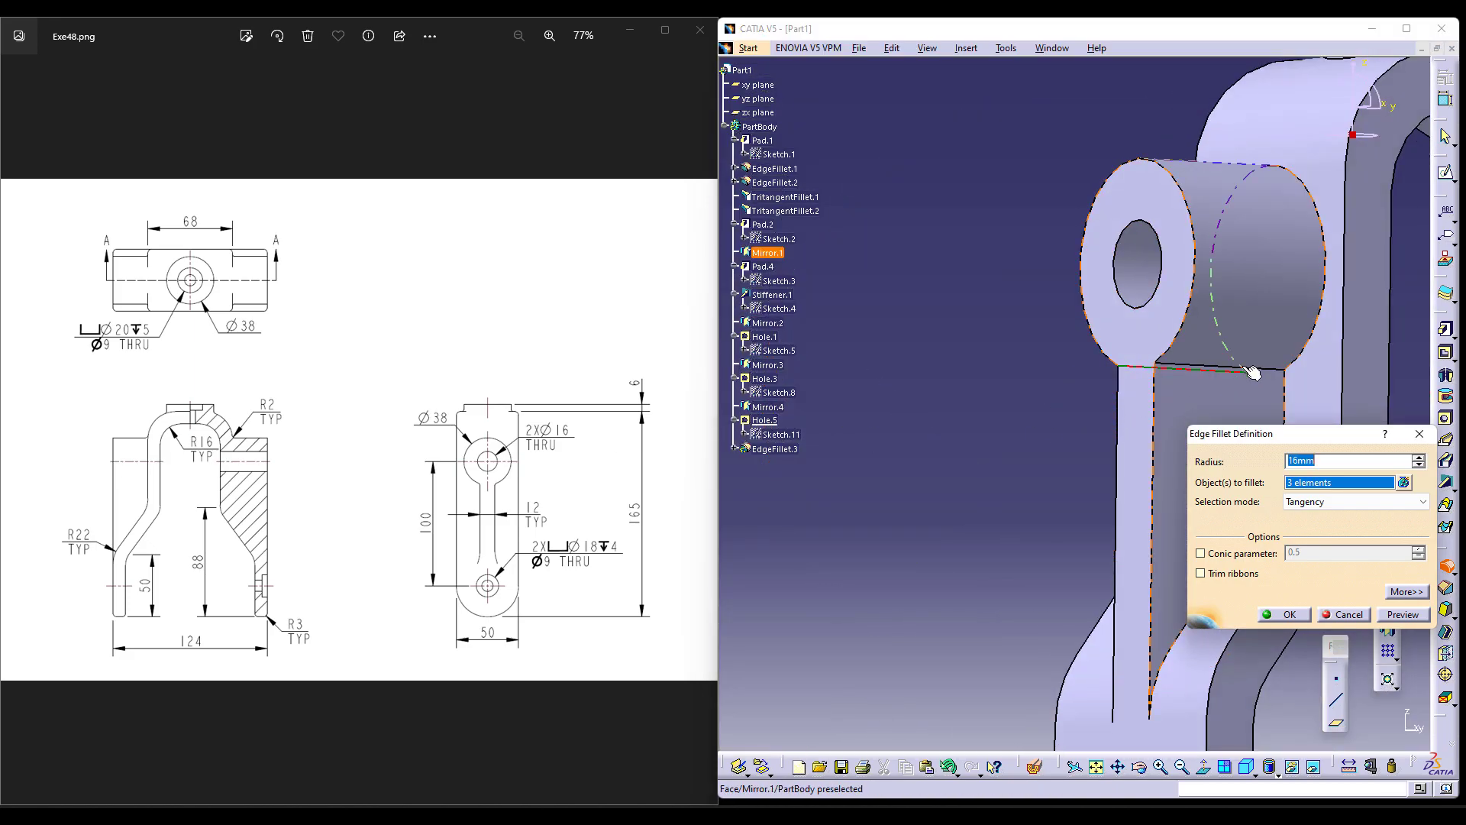
pyautogui.moveTo(1176, 410); pyautogui.dragTo(1019, 359, button='middle')
pyautogui.click(1110, 351)
pyautogui.press('Return')
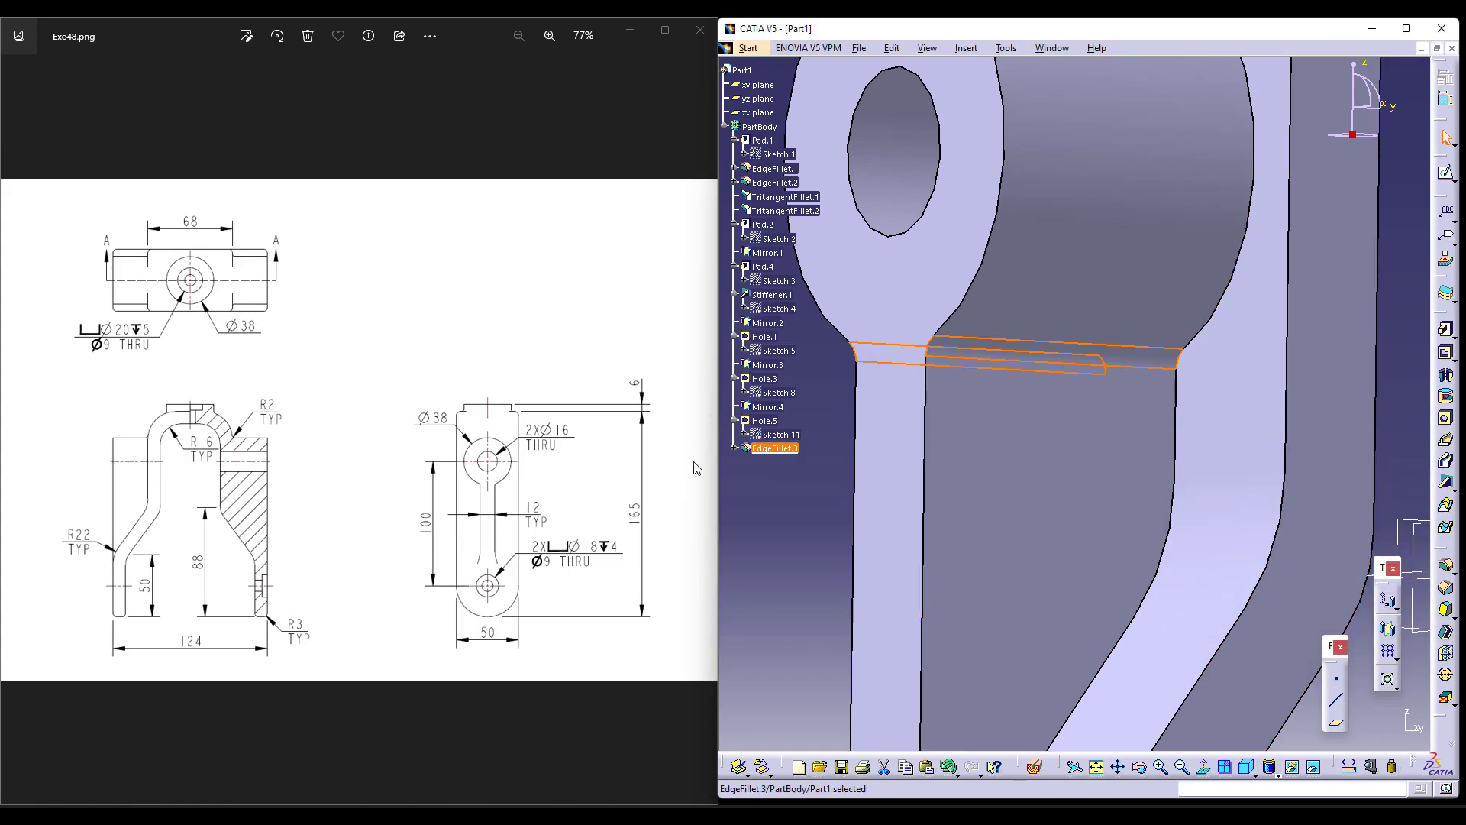
# Step: Fillet both outer contour edges running around the fork's arch and legs with a 3 mm radius
pyautogui.click(1397, 305)
pyautogui.keyDown('ctrl'); pyautogui.moveTo(1338, 328); pyautogui.dragTo(1269, 486, button='middle'); pyautogui.keyUp('ctrl')
pyautogui.click(1445, 566)
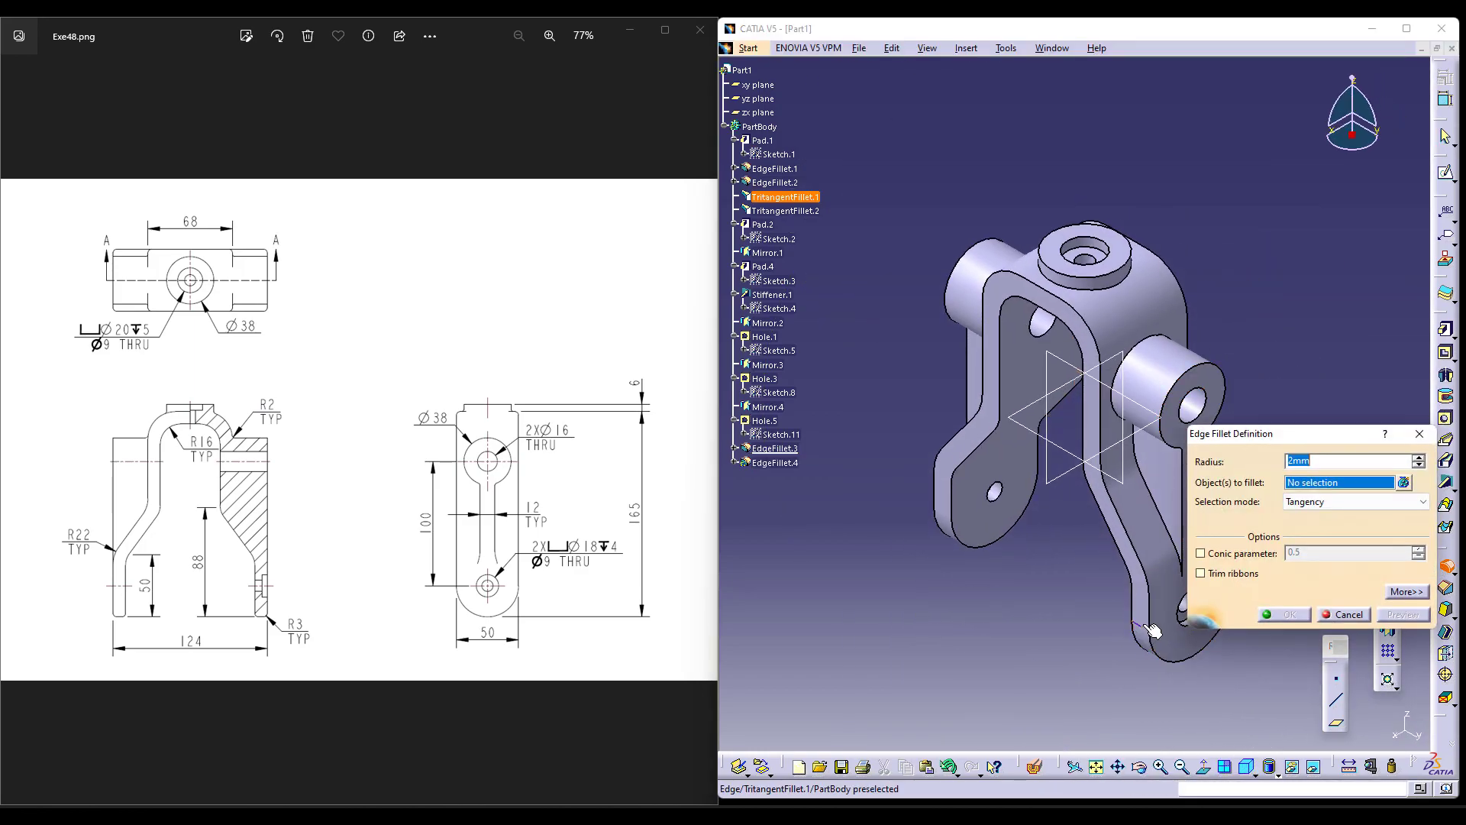
pyautogui.click(1150, 630)
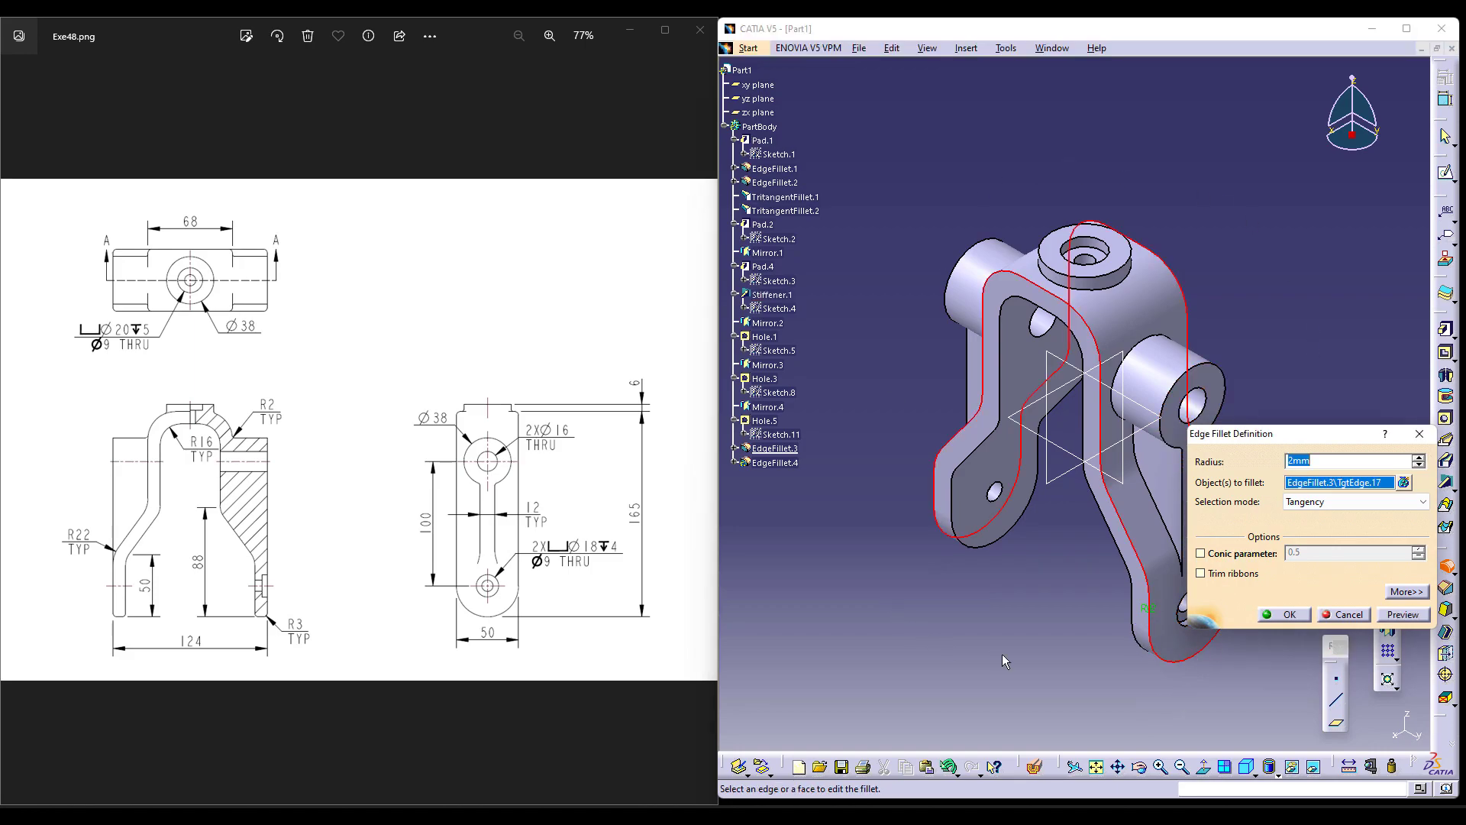
pyautogui.moveTo(1024, 640); pyautogui.dragTo(934, 581, button='middle')
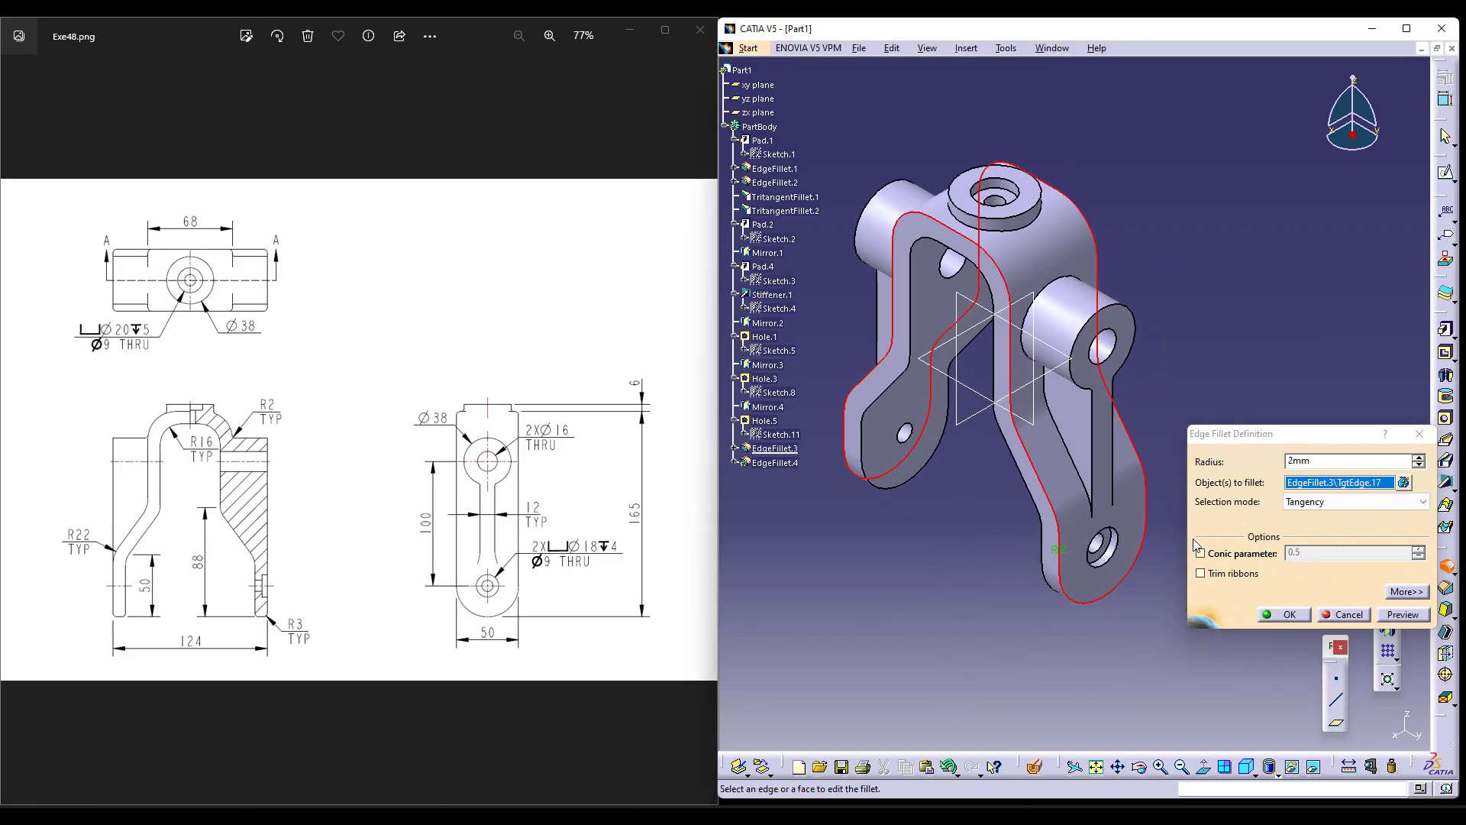
pyautogui.click(1047, 576)
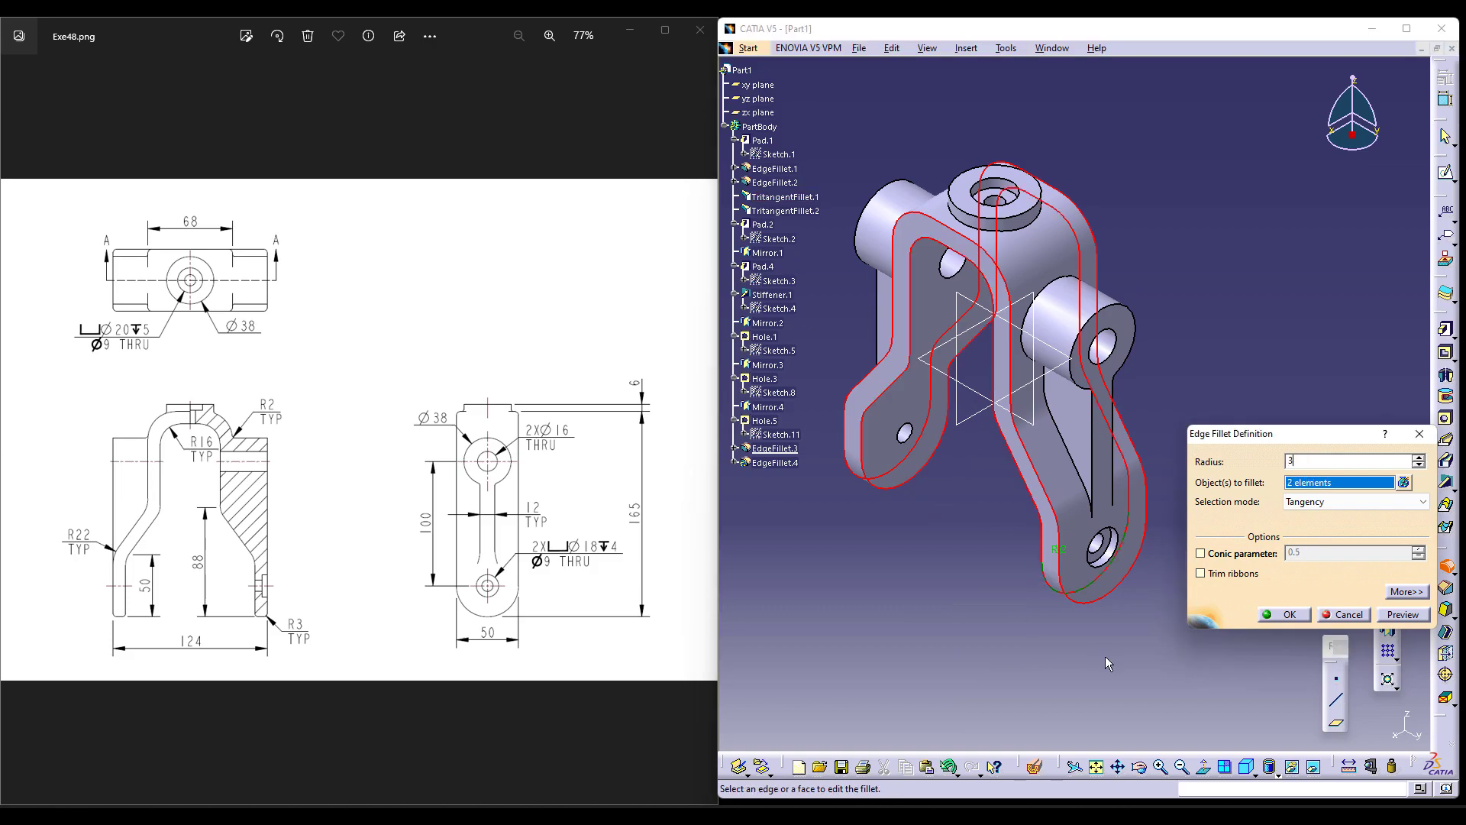
pyautogui.press('Return')
pyautogui.moveTo(1130, 497); pyautogui.dragTo(1144, 538, button='middle')
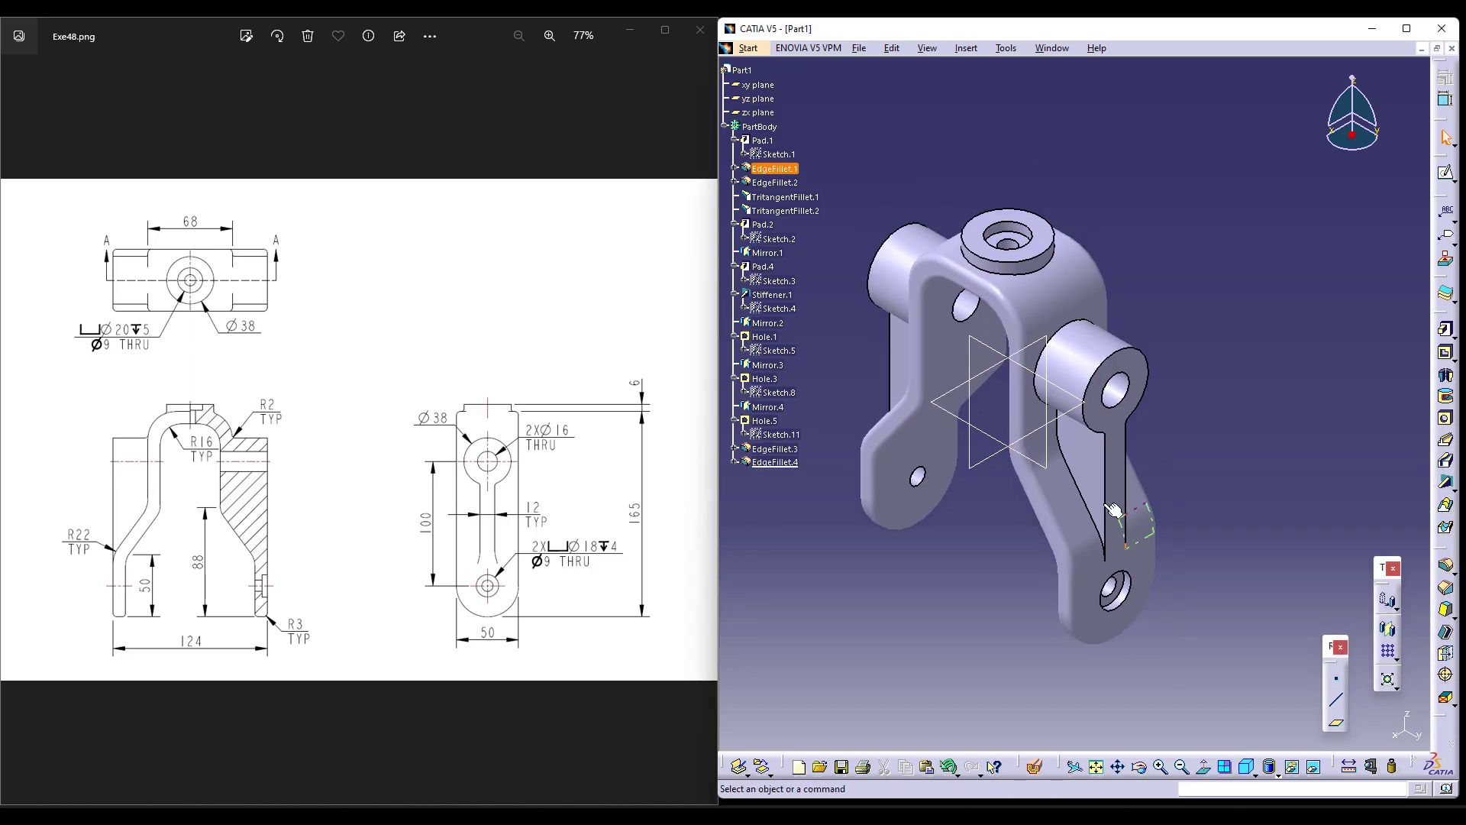
# Step: Fillet the edges where both side bosses and their ribs join the fork legs with a 2 mm radius
pyautogui.click(1446, 566)
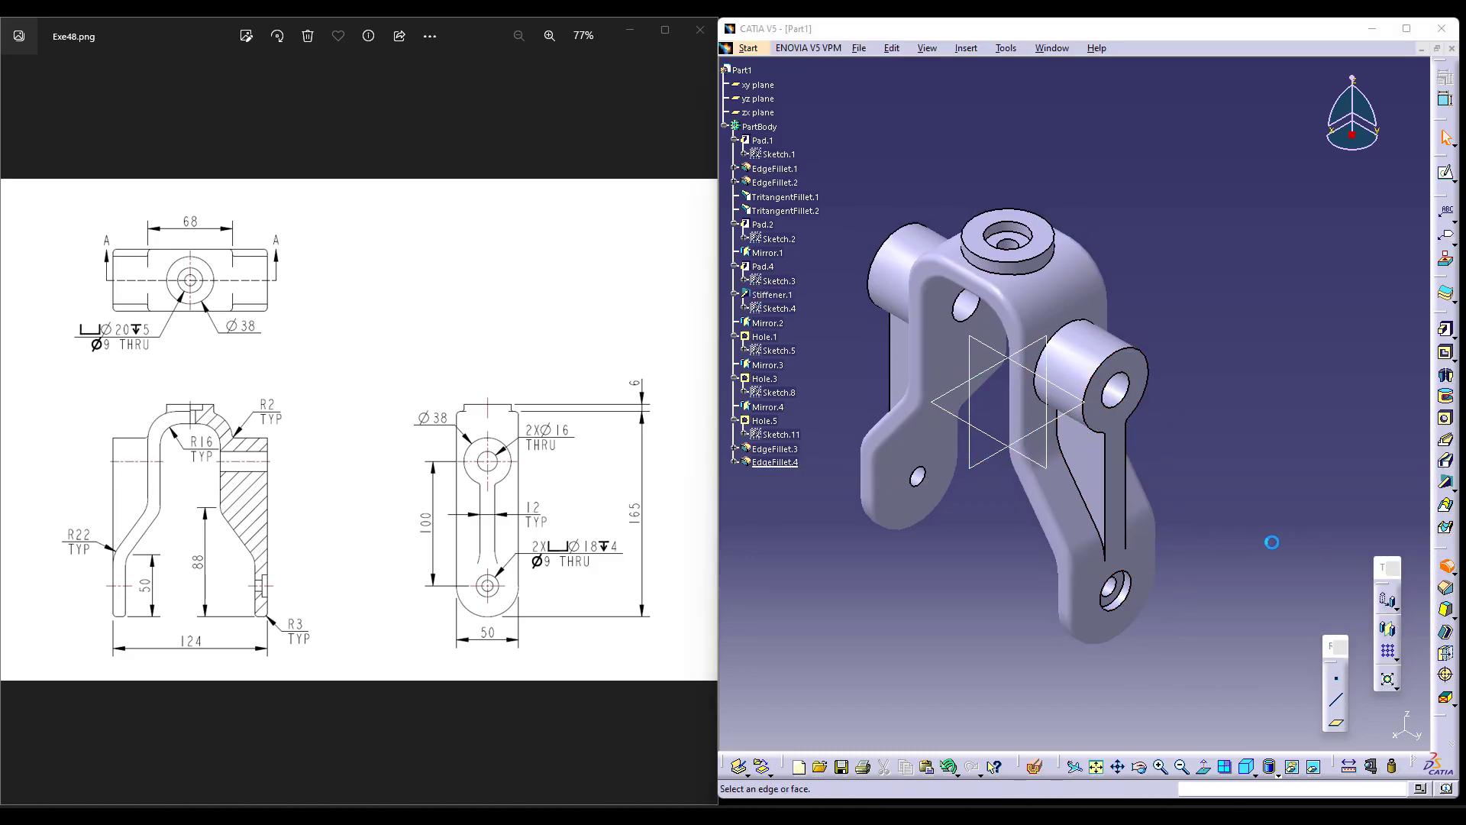
pyautogui.click(1076, 331)
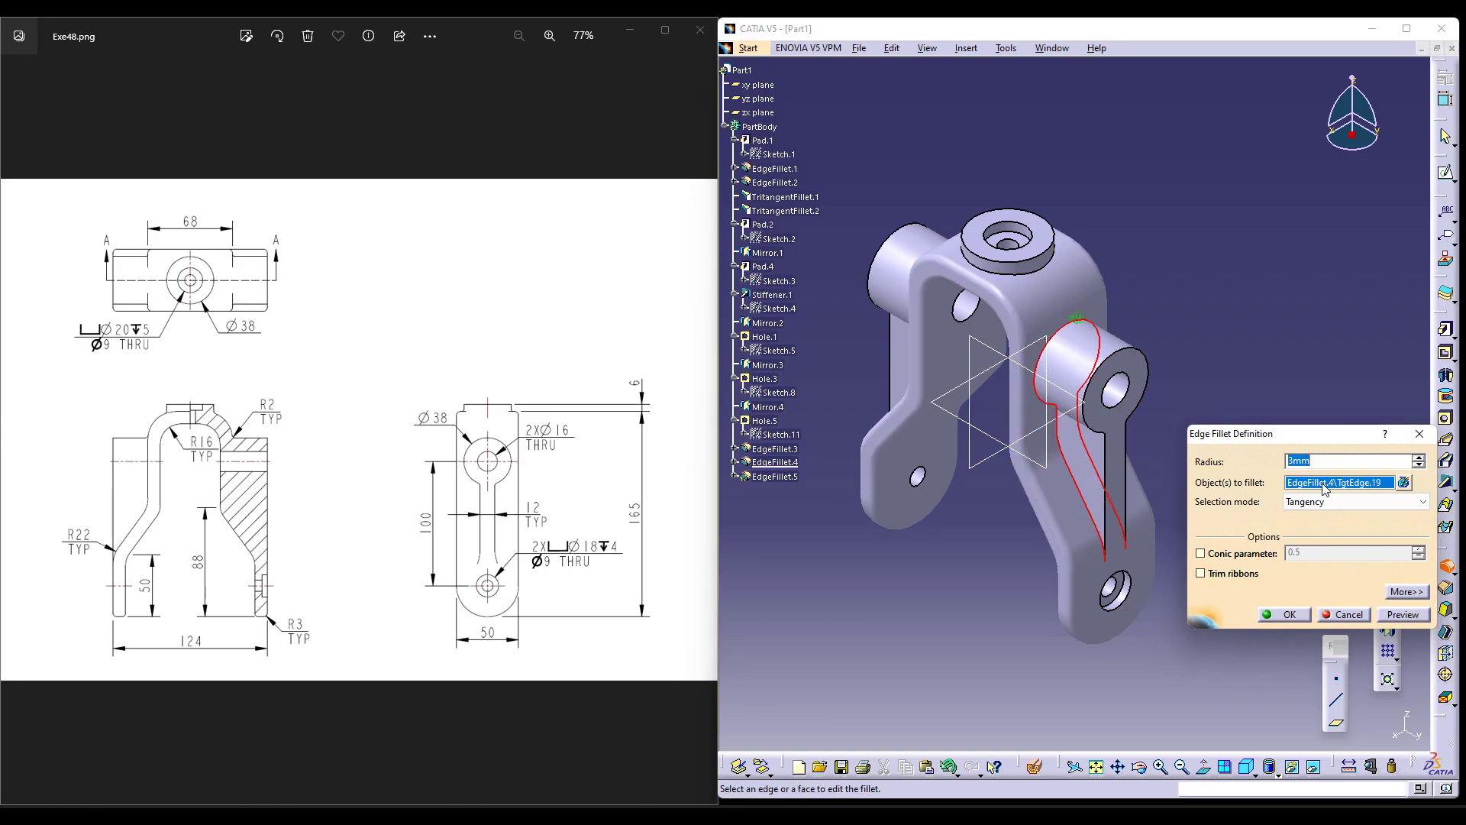
pyautogui.moveTo(863, 559); pyautogui.dragTo(1238, 553, button='middle')
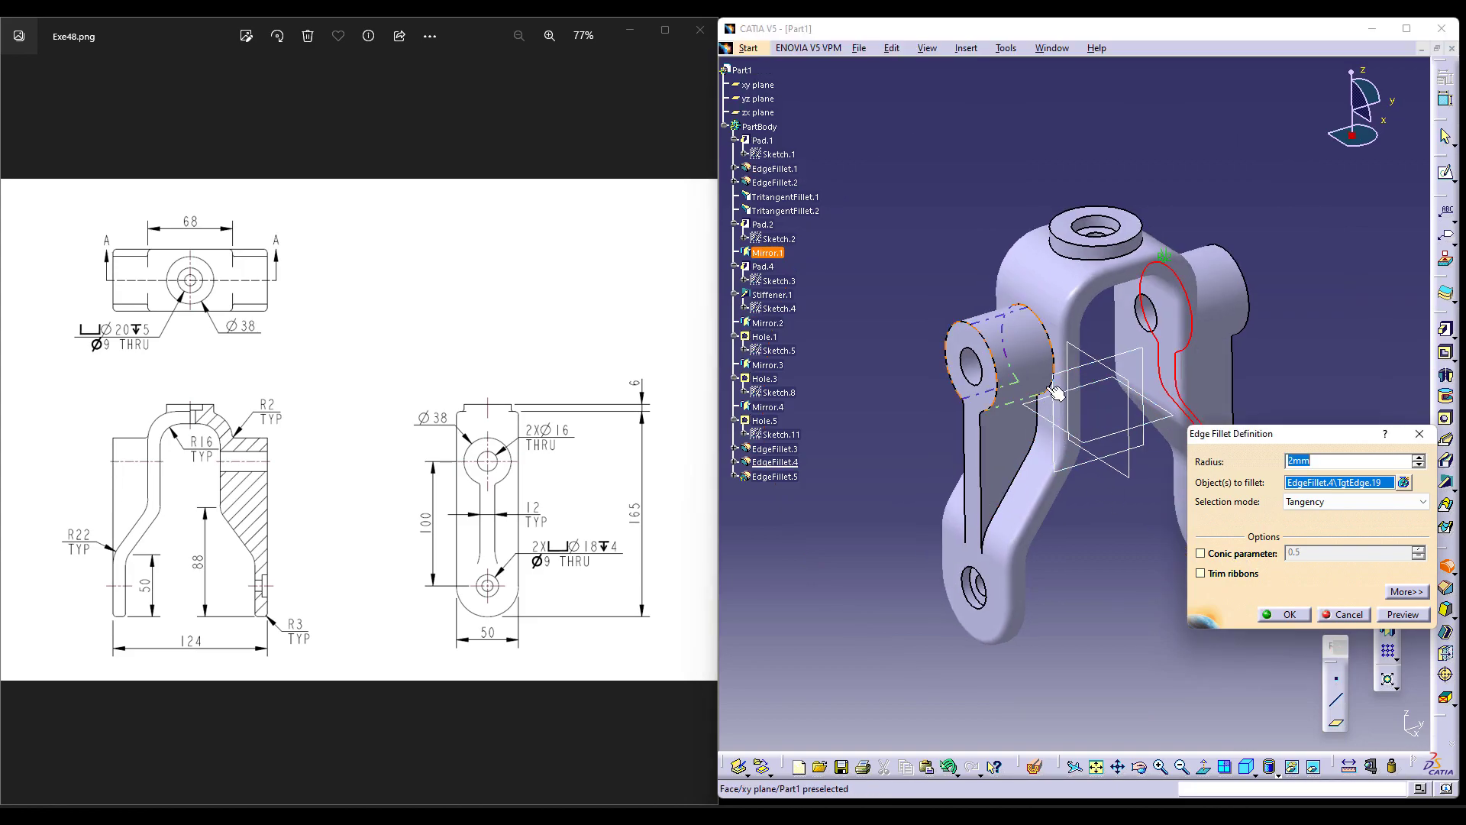
pyautogui.click(1056, 336)
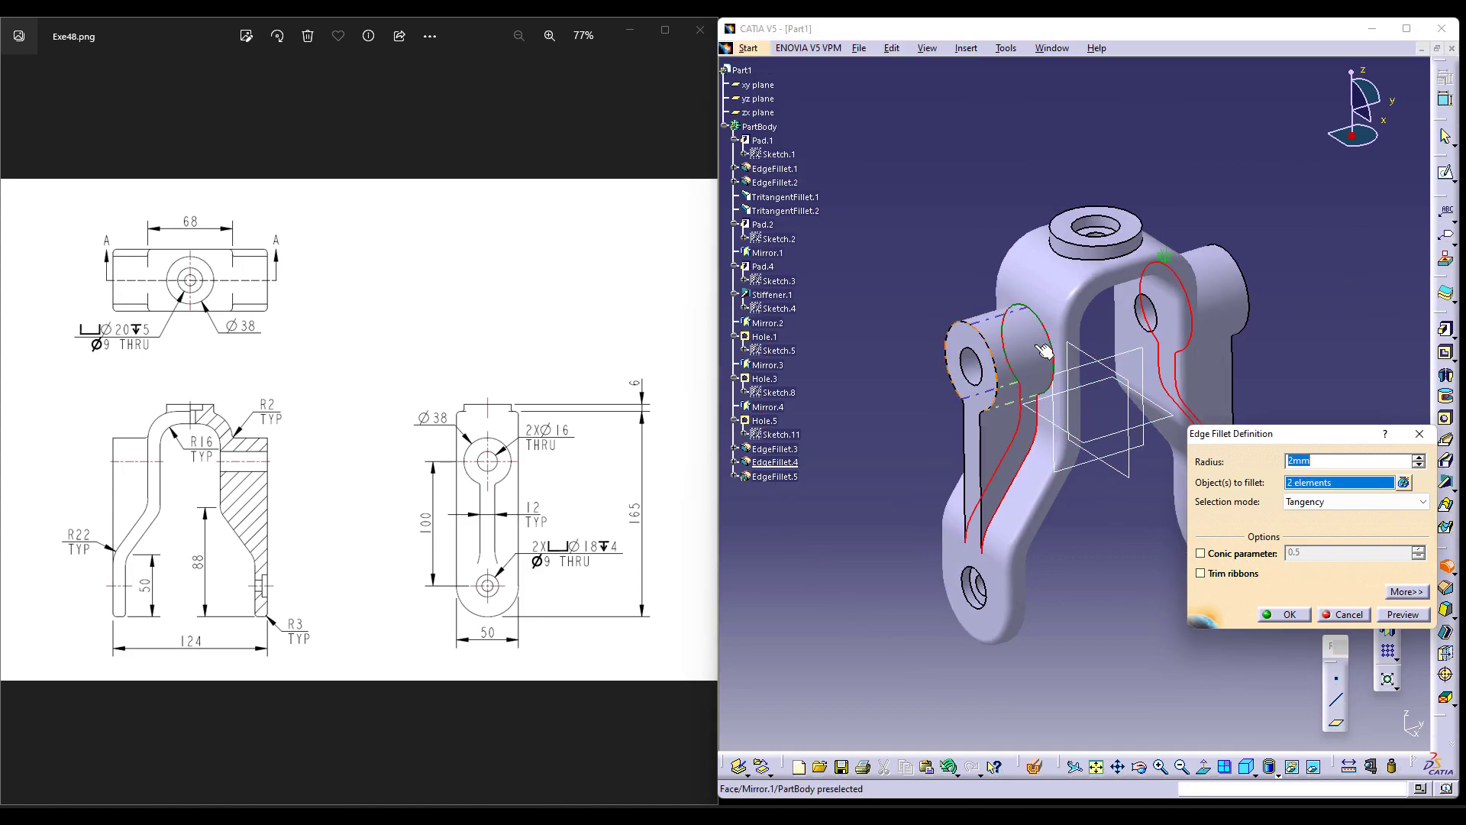
pyautogui.click(1283, 614)
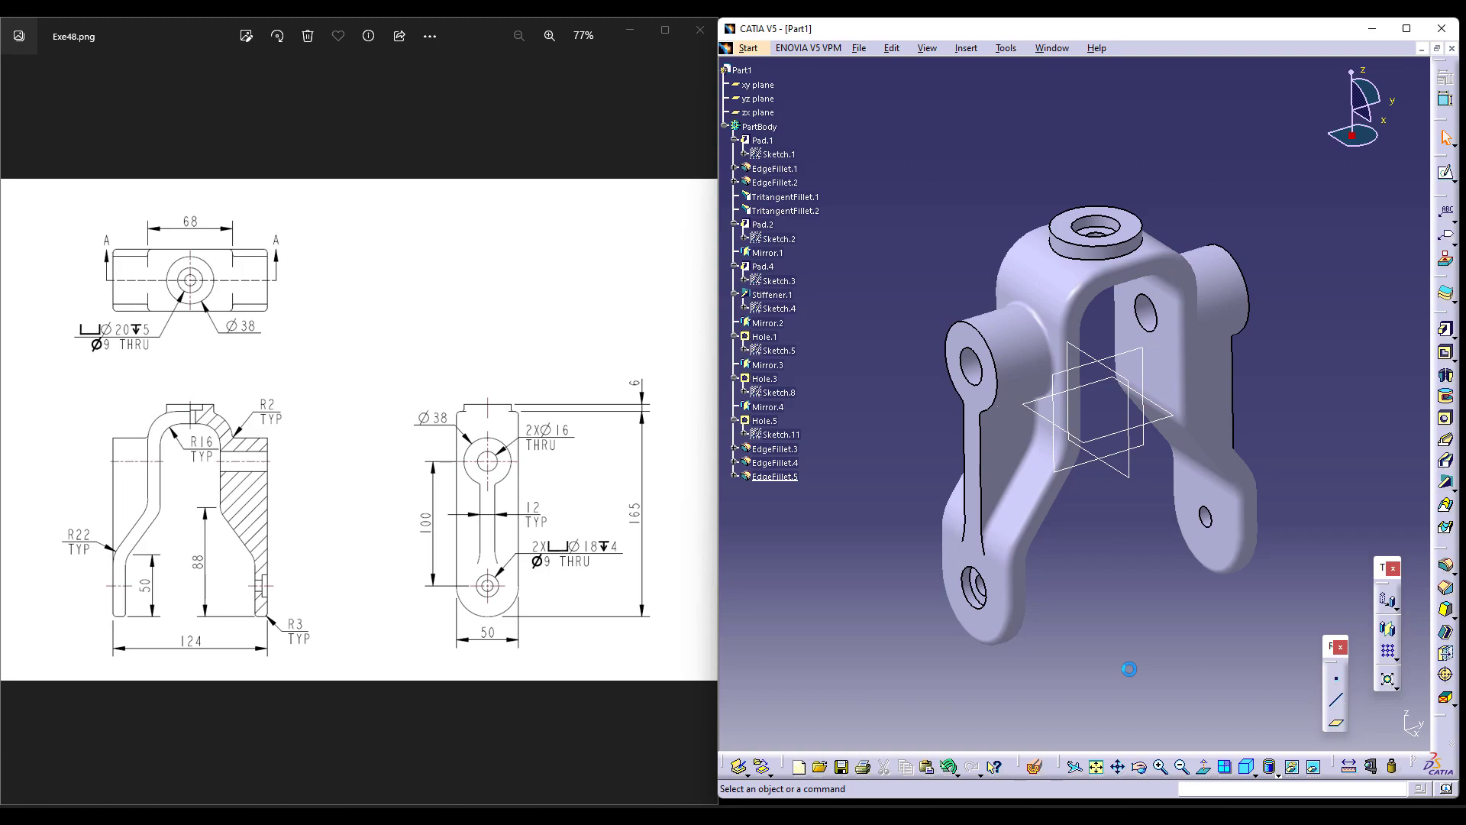
# Step: Fillet the edge where the top boss meets the fork's arch with a 2 mm radius
pyautogui.moveTo(1204, 517); pyautogui.dragTo(1098, 613, button='middle')
pyautogui.click(1040, 425)
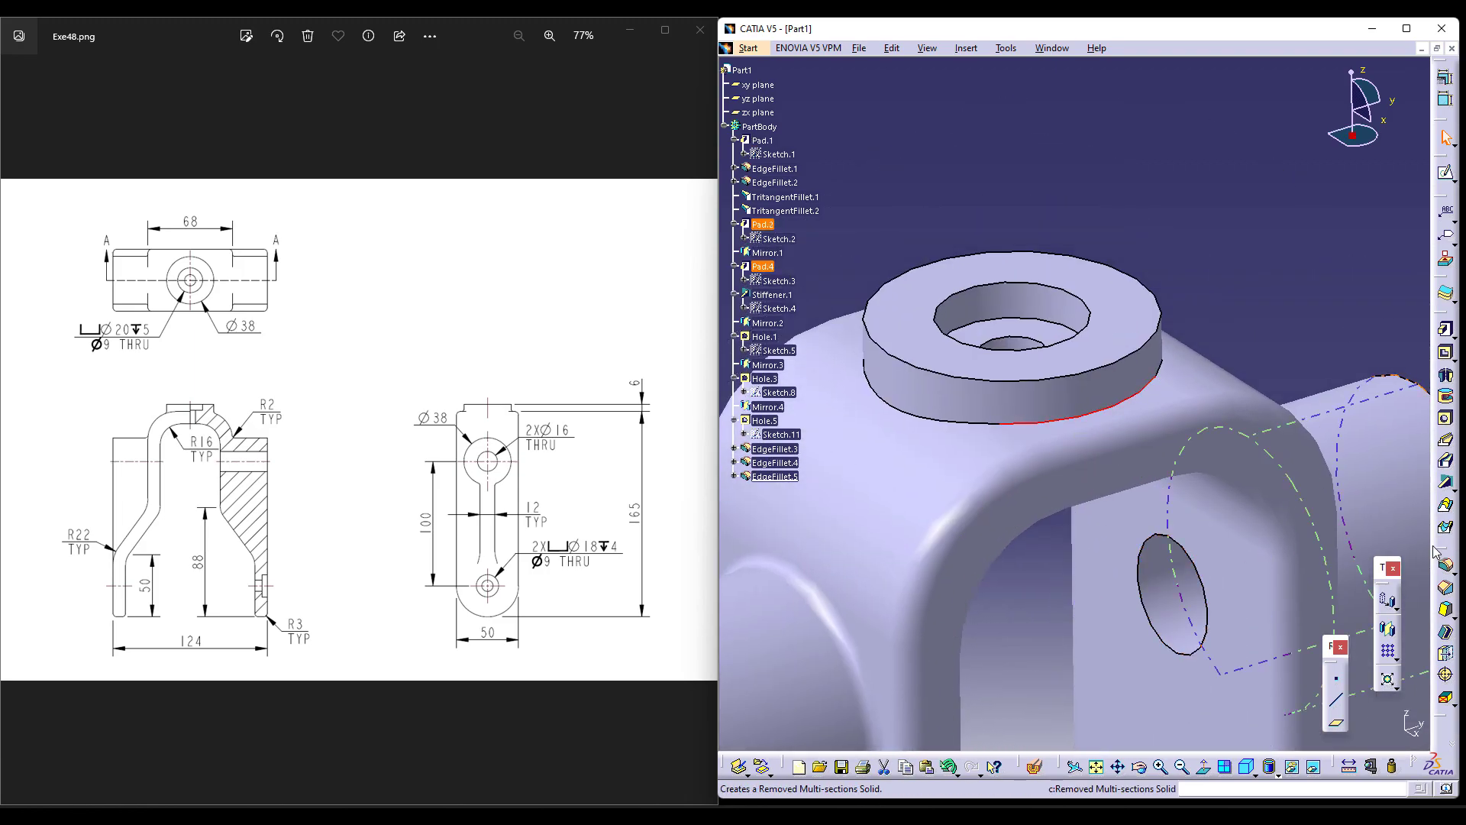
pyautogui.click(1445, 566)
pyautogui.click(1273, 614)
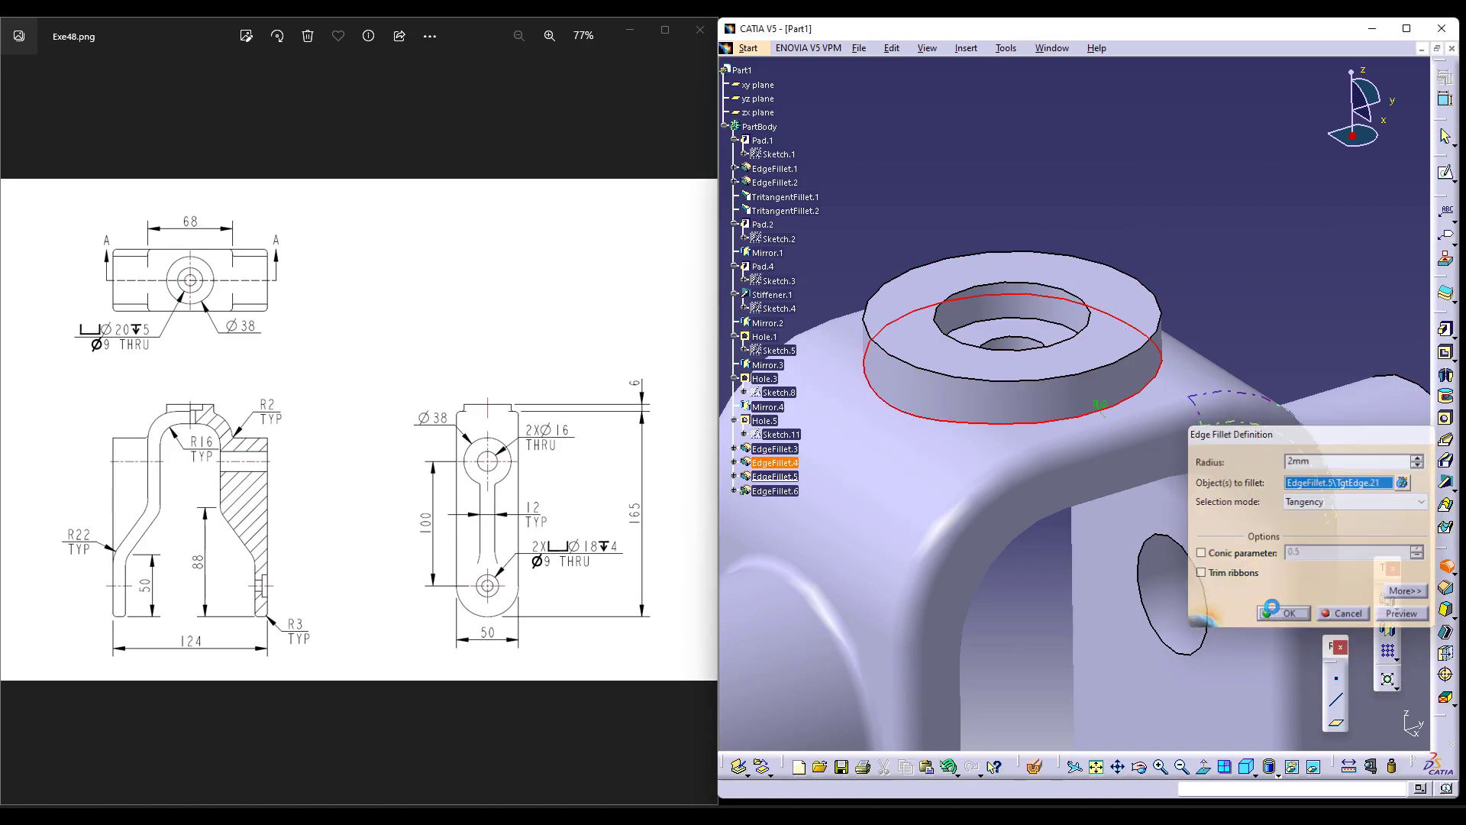
# Step: Show the whole bracket centred in the isometric view to examine the filleted model
pyautogui.click(1250, 770)
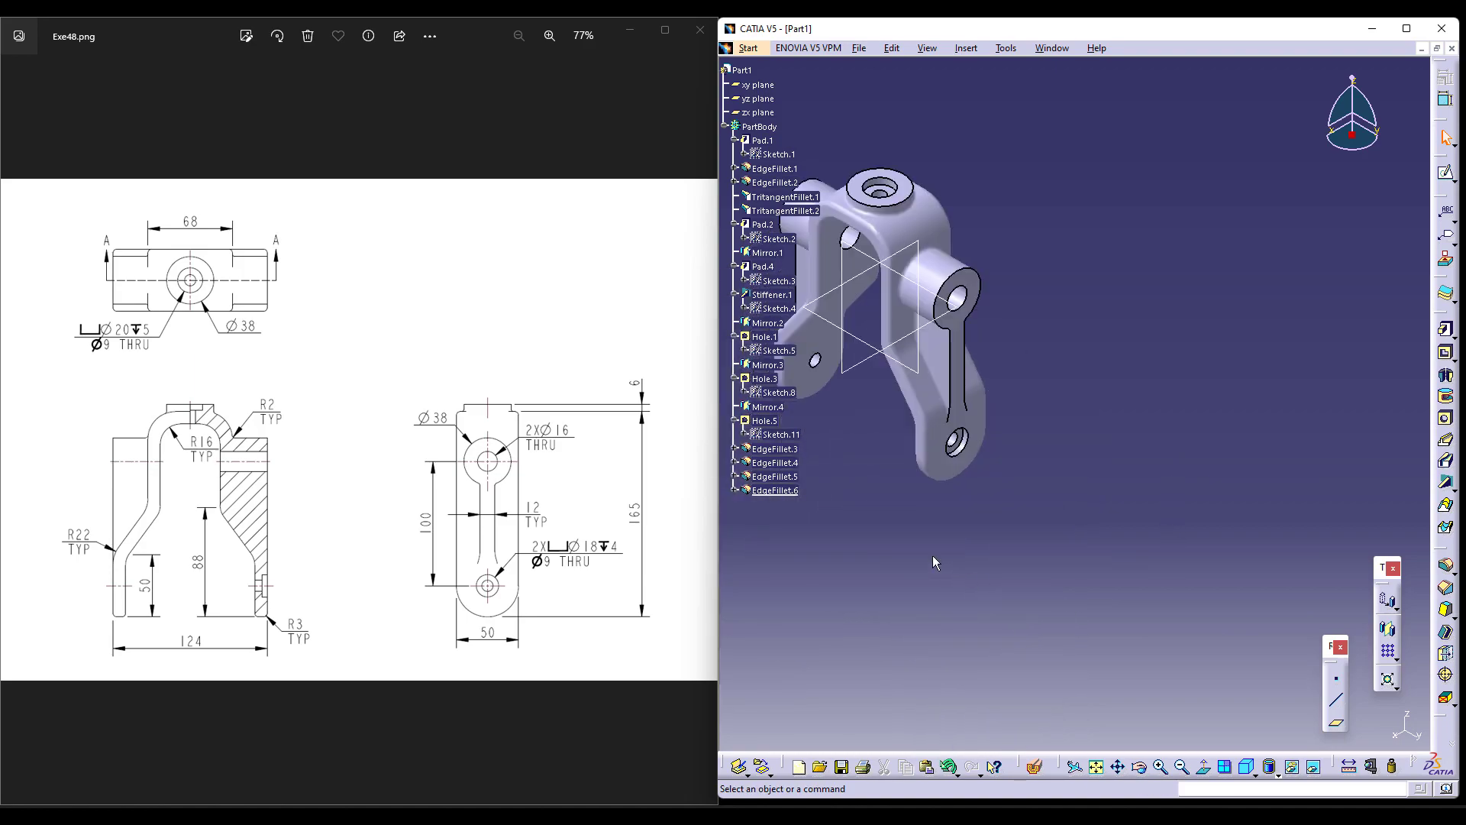
pyautogui.moveTo(996, 548); pyautogui.dragTo(1047, 569, button='middle')
pyautogui.moveTo(905, 421); pyautogui.dragTo(936, 487, button='middle')
pyautogui.moveTo(1047, 518)
pyautogui.mouseDown(button='middle')
pyautogui.moveTo(1192, 431)
pyautogui.moveTo(1050, 528)
pyautogui.mouseUp(button='middle')
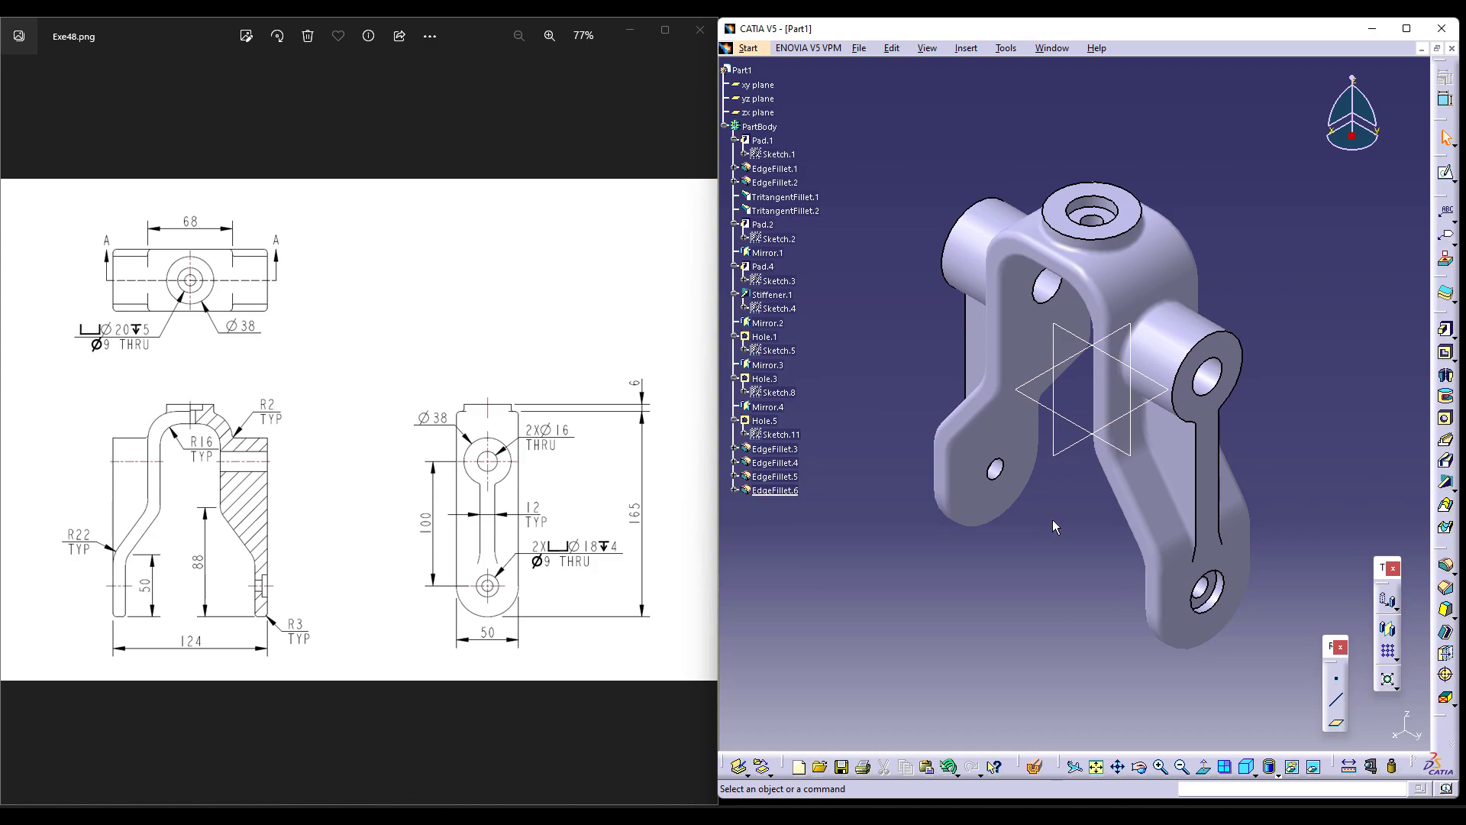